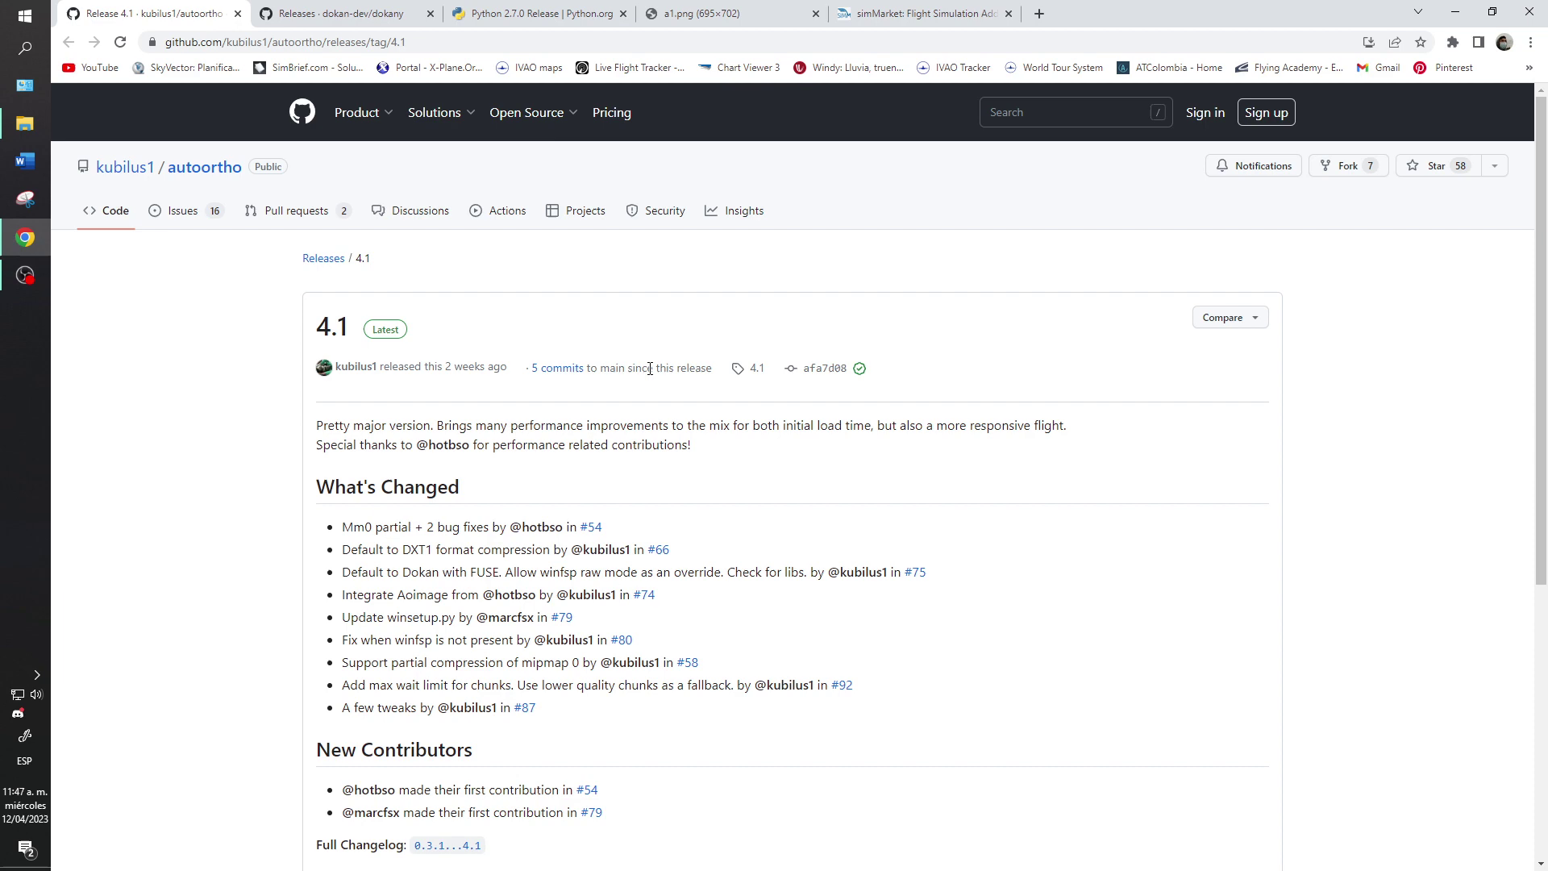
- Examine the autoortho 4.1 release notes and assets, bringing up the download of autoortho_win.zip and cancelling the save
{"action": "scroll", "coordinate": [650, 368], "scroll_direction": "down", "scroll_amount": 2}
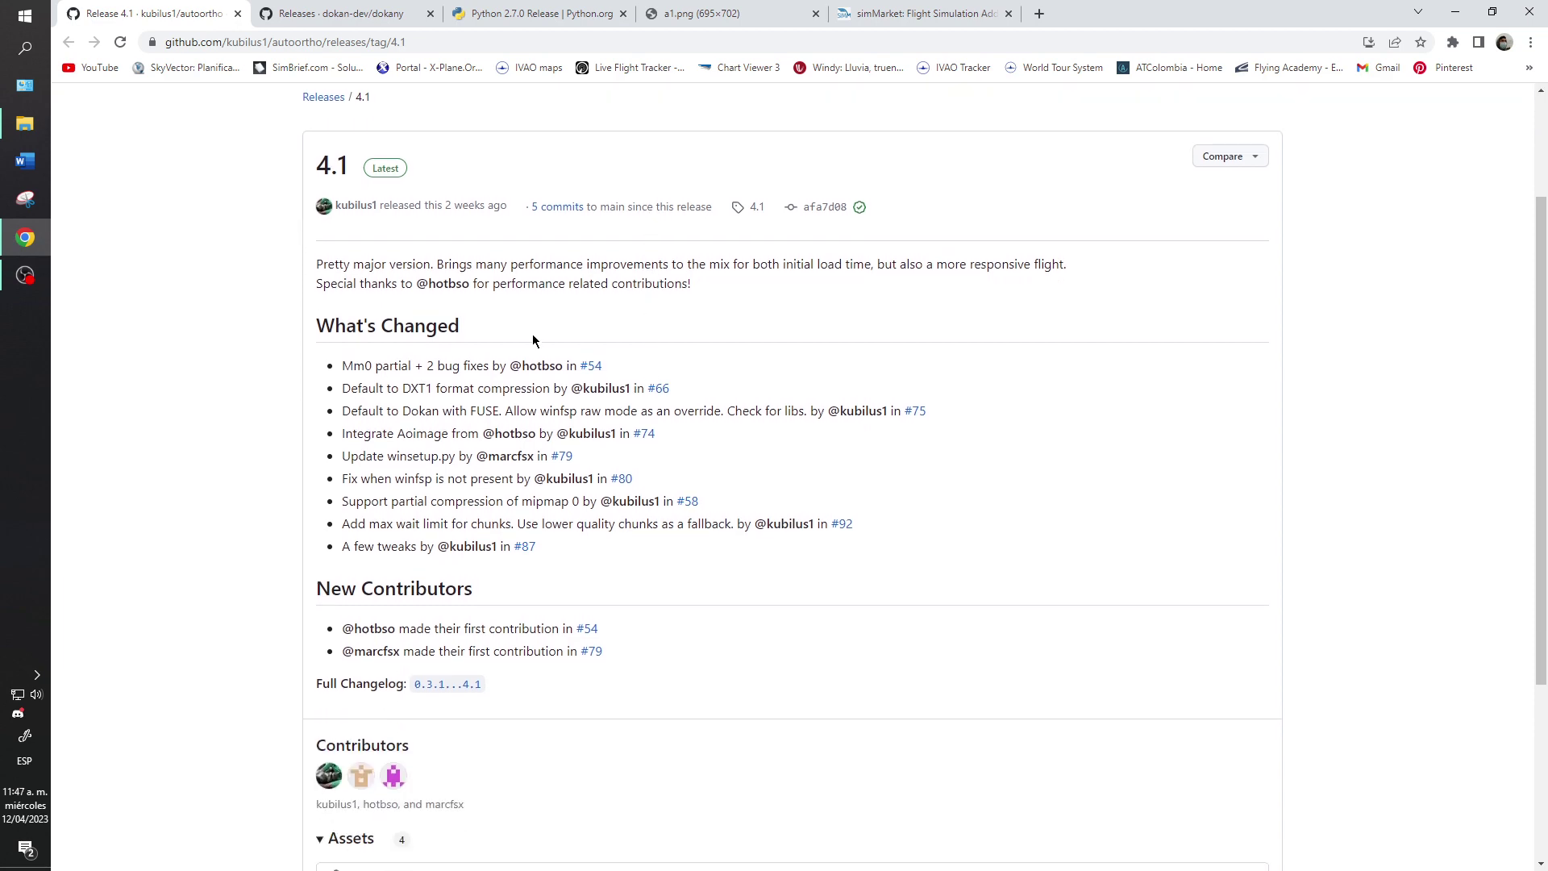
{"action": "scroll", "coordinate": [533, 340], "scroll_direction": "down", "scroll_amount": 3}
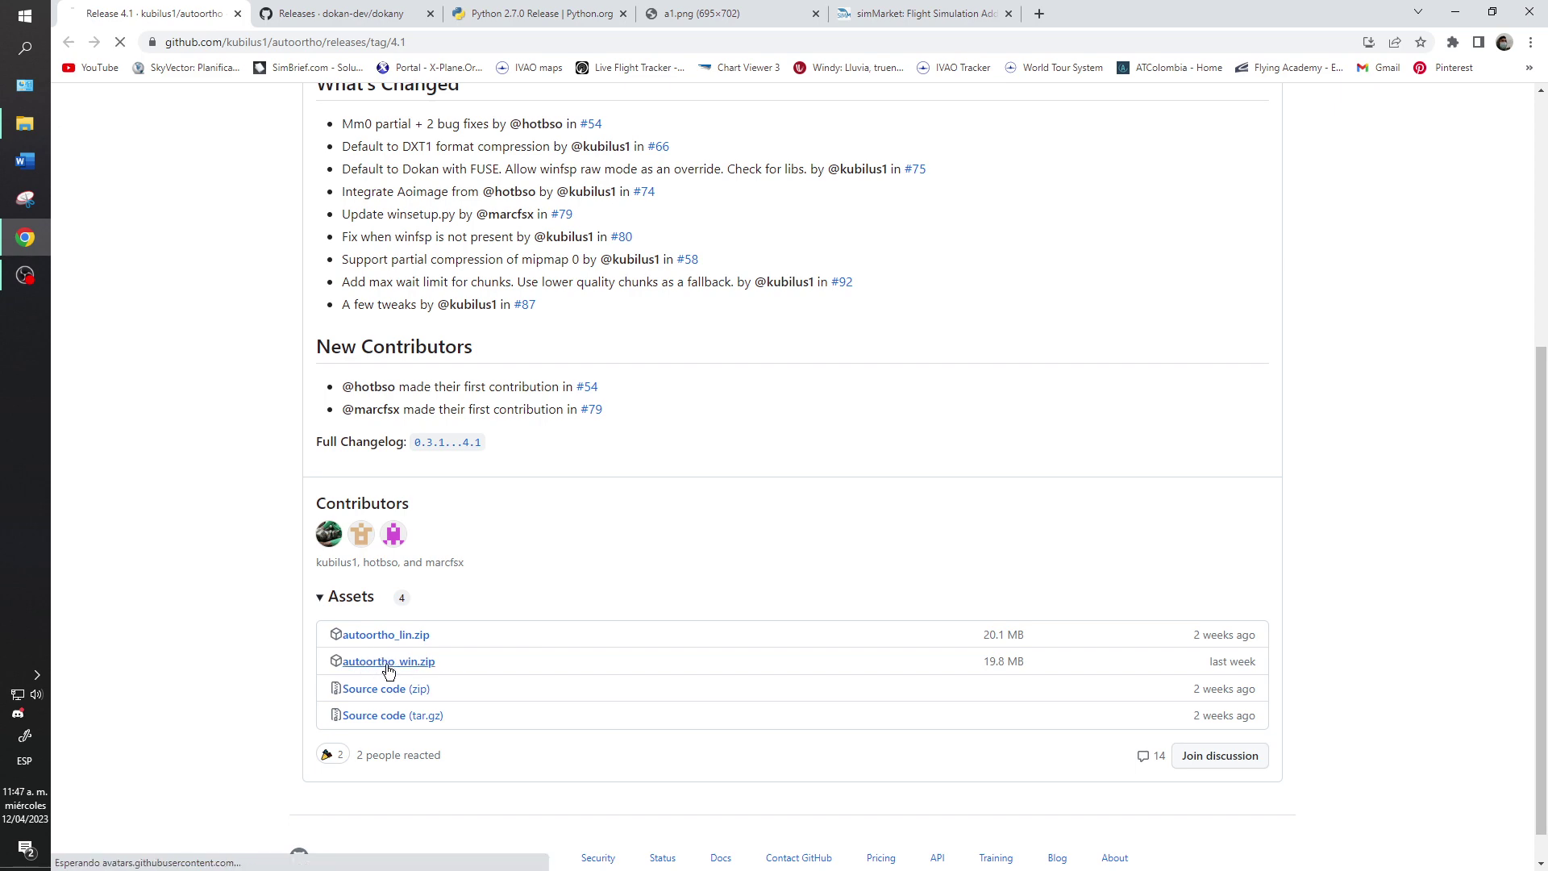
{"action": "left_click", "coordinate": [388, 671]}
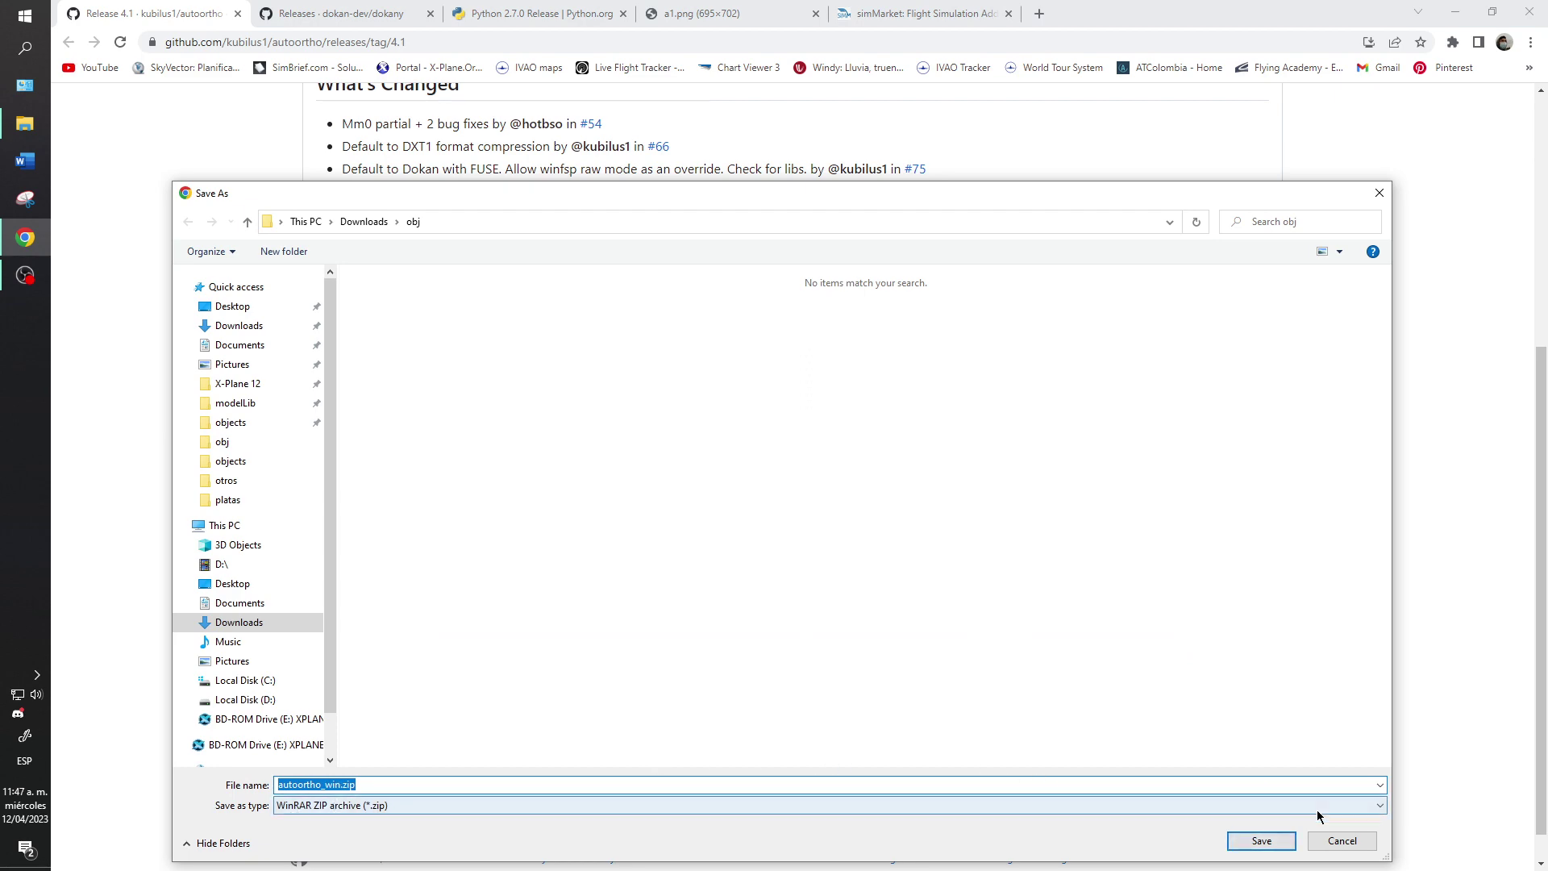
{"action": "left_click", "coordinate": [1370, 844]}
{"action": "scroll", "coordinate": [637, 558], "scroll_direction": "up", "scroll_amount": 1}
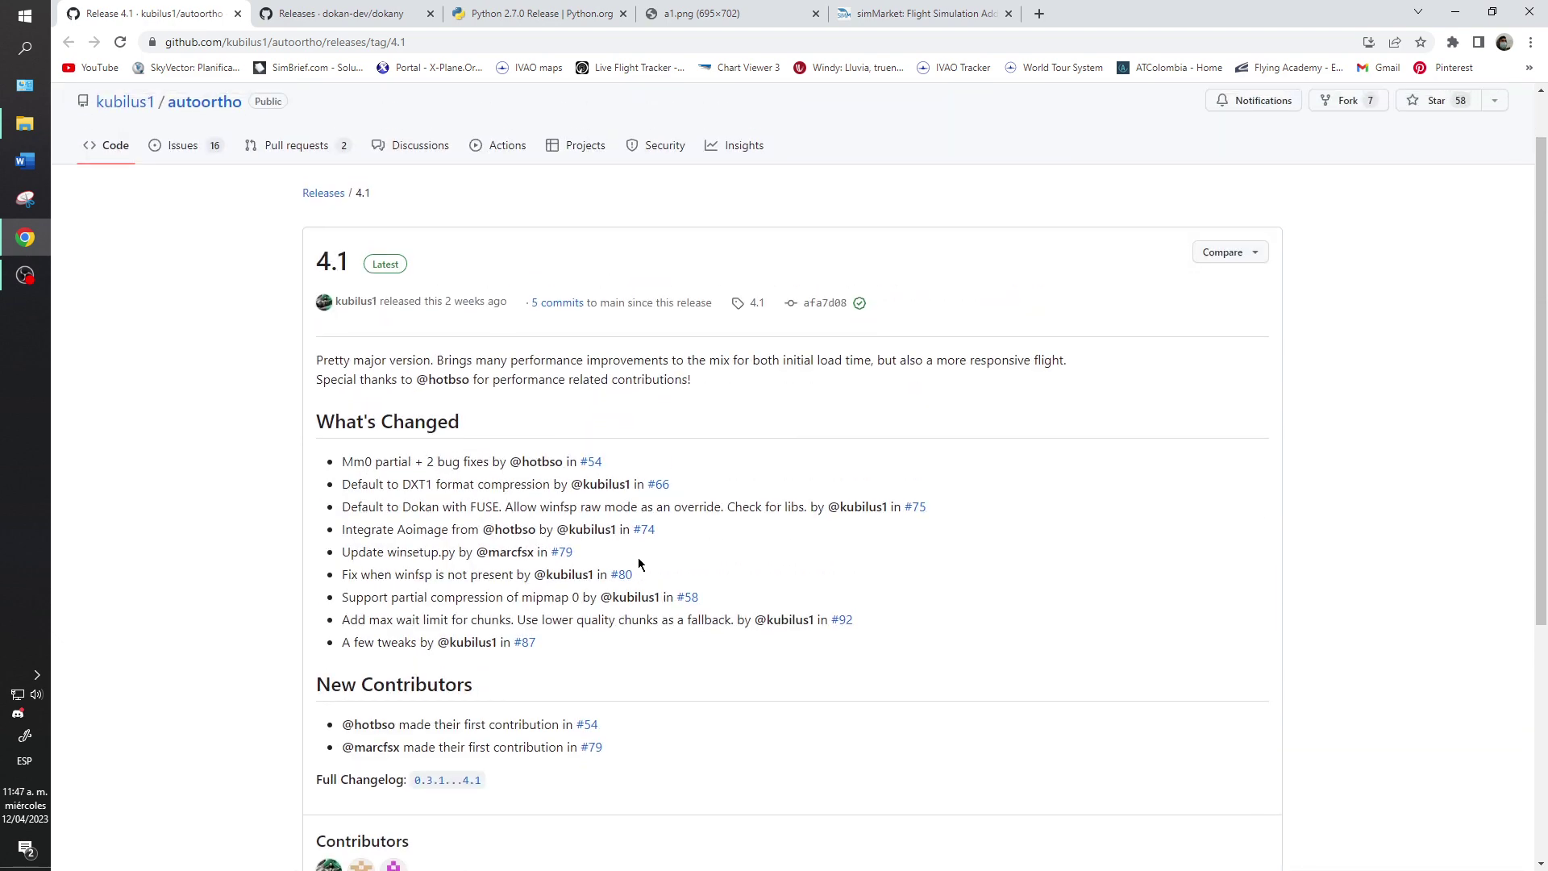
{"action": "scroll", "coordinate": [640, 555], "scroll_direction": "up", "scroll_amount": 2}
- Examine the Dokany 2.0.6.1000 release and its downloadable assets on GitHub
{"action": "left_click", "coordinate": [346, 13]}
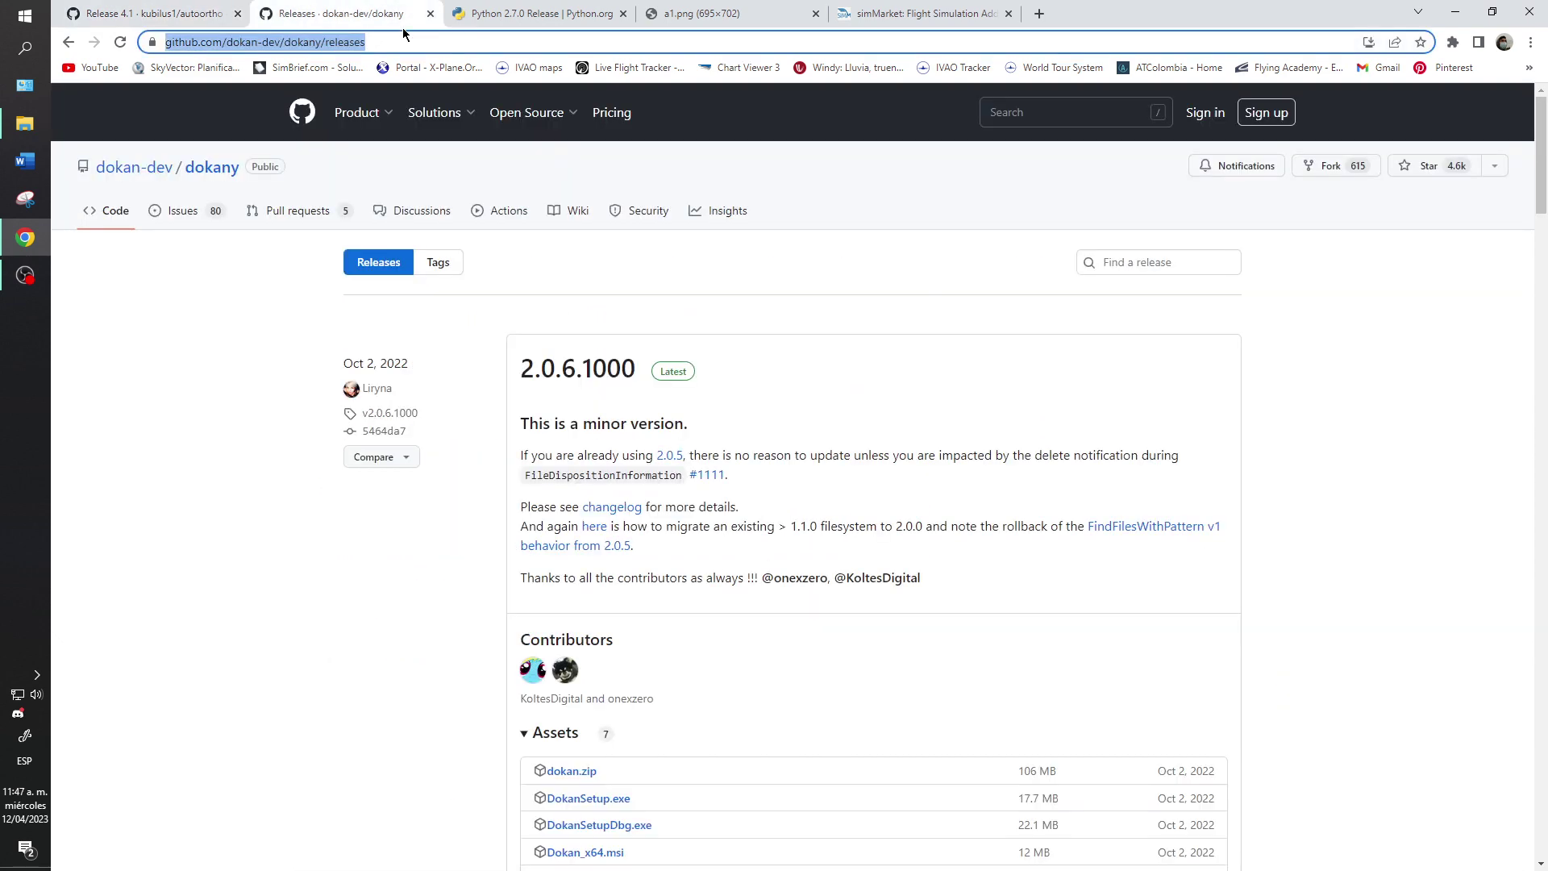
{"action": "scroll", "coordinate": [666, 355], "scroll_direction": "up", "scroll_amount": 1}
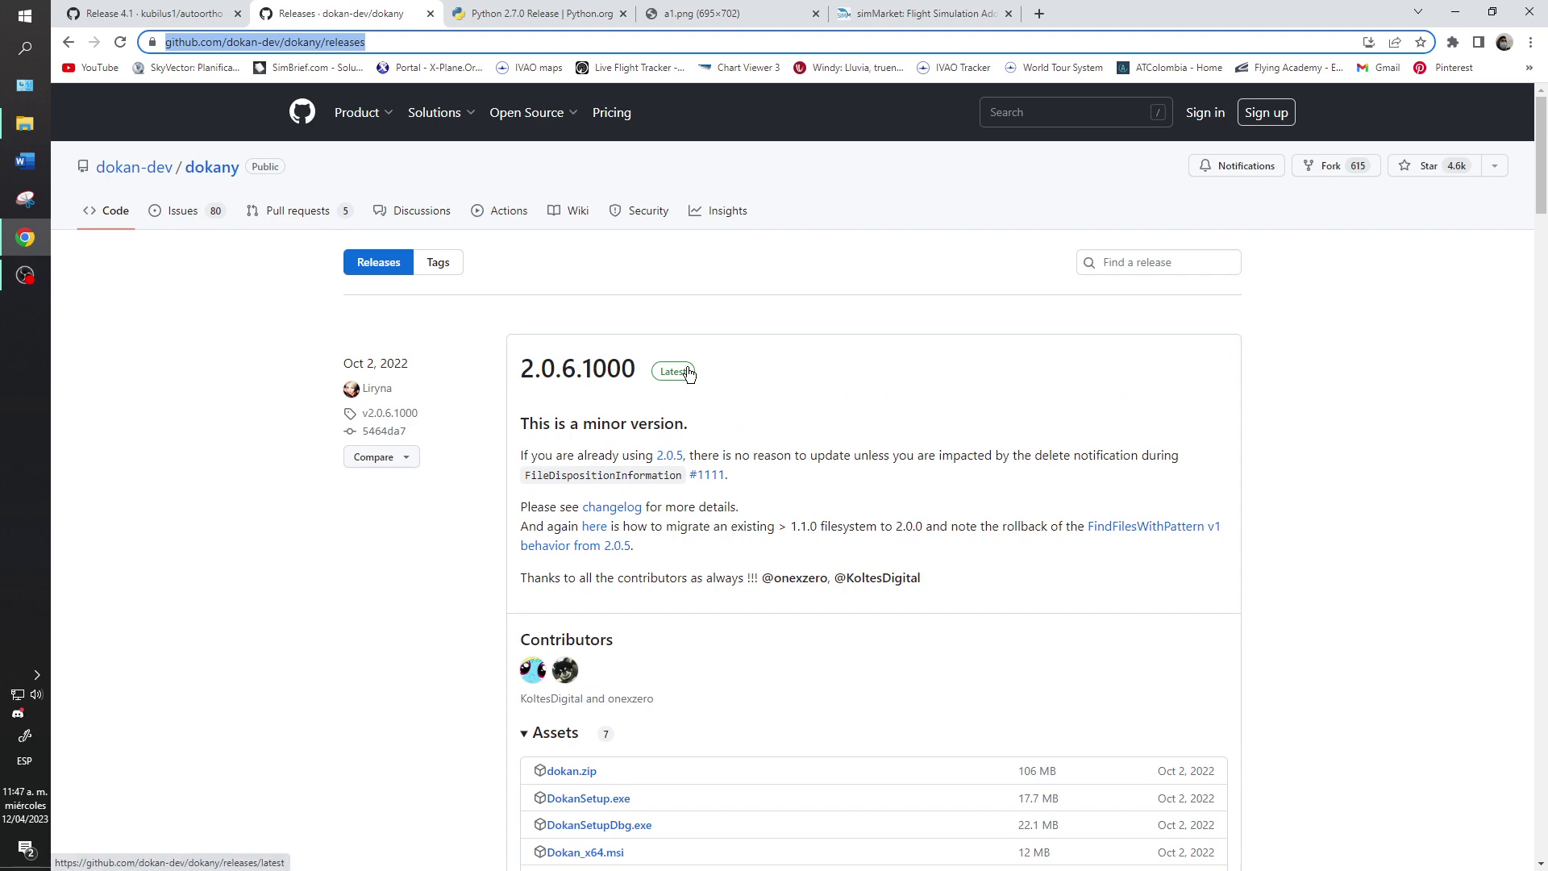
{"action": "scroll", "coordinate": [1091, 455], "scroll_direction": "down", "scroll_amount": 4}
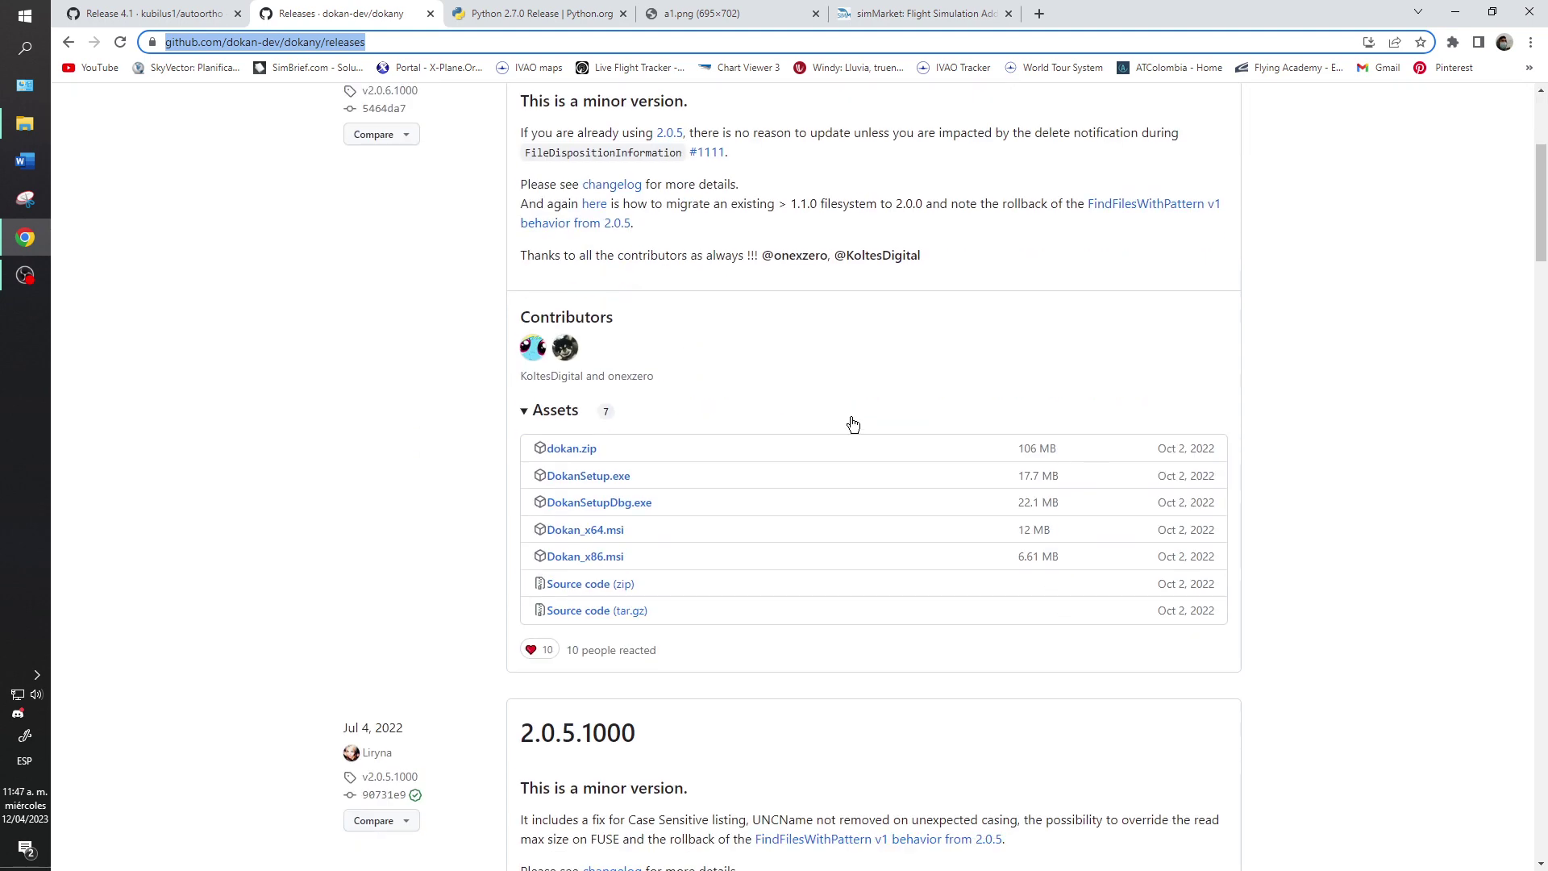
{"action": "scroll", "coordinate": [853, 424], "scroll_direction": "up", "scroll_amount": 2}
{"action": "scroll", "coordinate": [1356, 427], "scroll_direction": "down", "scroll_amount": 3}
{"action": "scroll", "coordinate": [1356, 427], "scroll_direction": "up", "scroll_amount": 3}
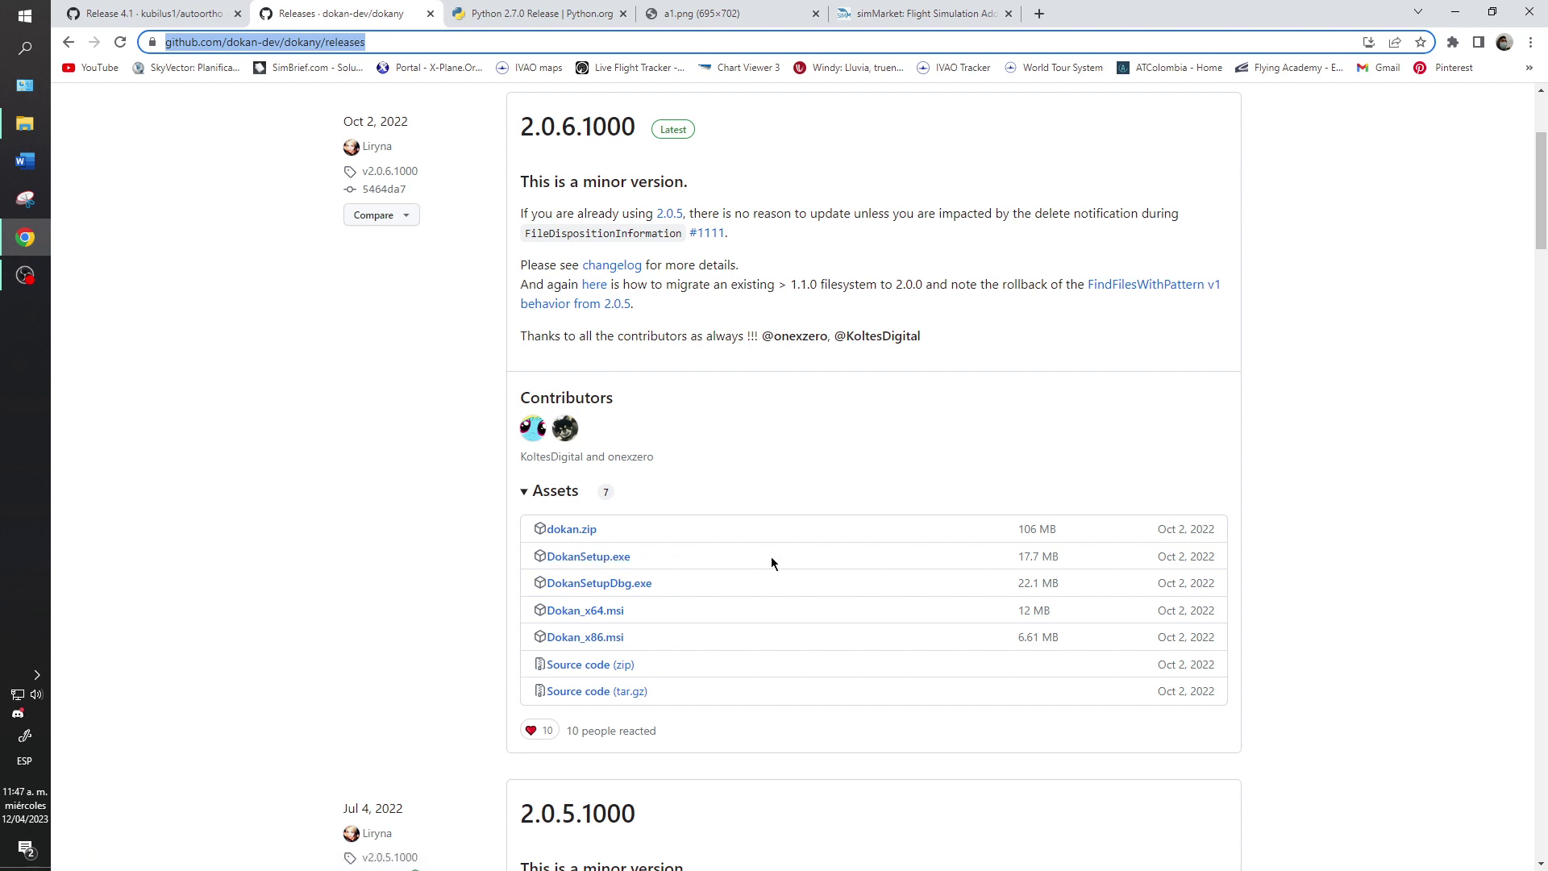
- Examine the Python 2.7.0 release page down to its list of downloadable installers
{"action": "left_click", "coordinate": [567, 13]}
{"action": "scroll", "coordinate": [807, 338], "scroll_direction": "up", "scroll_amount": 3}
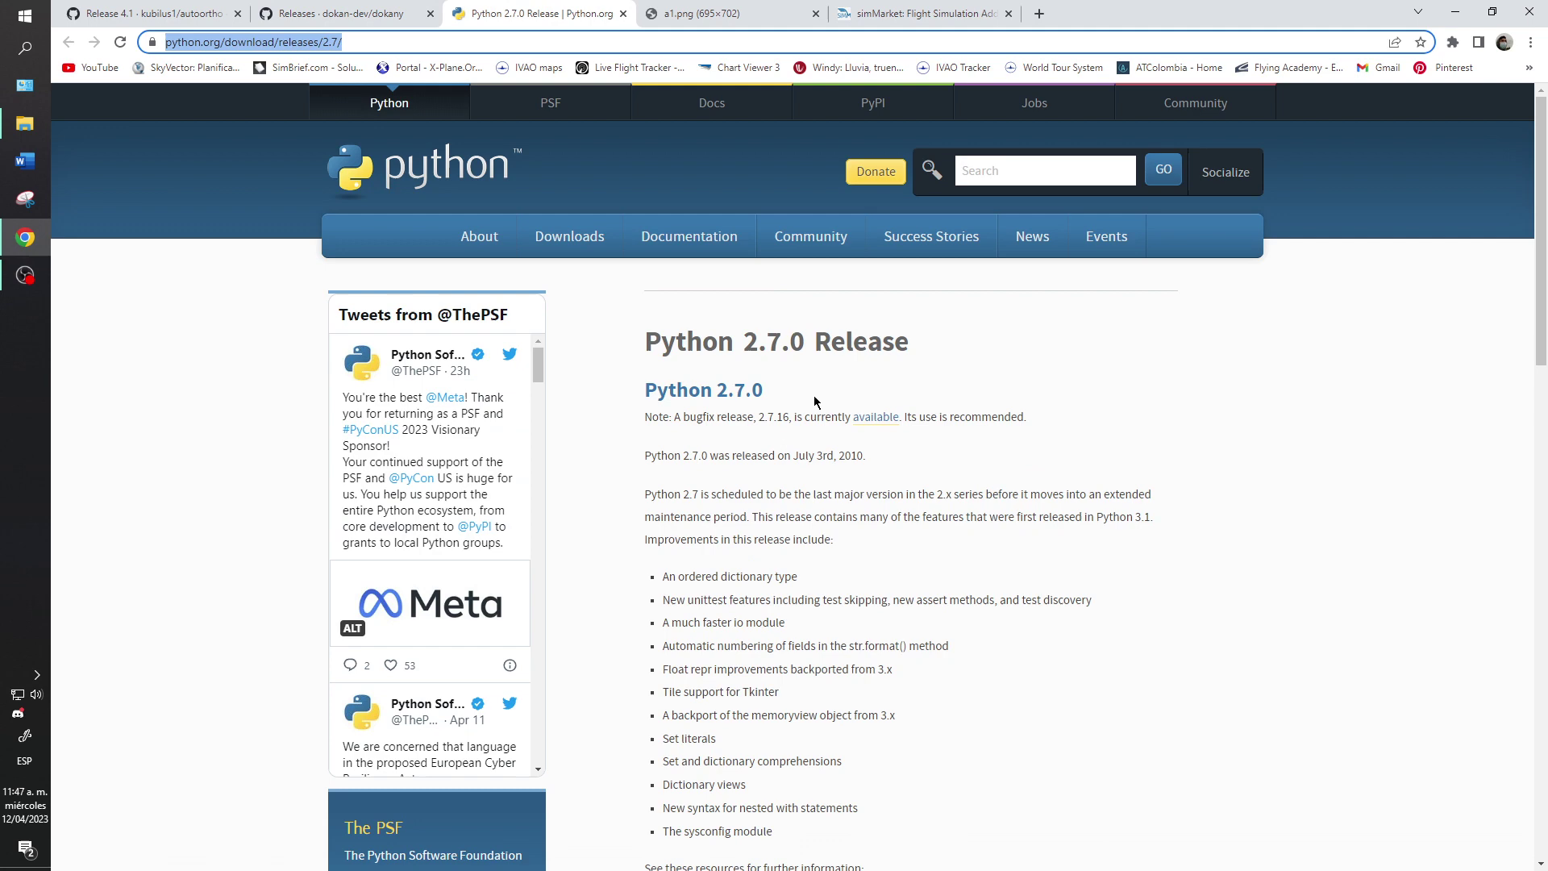
{"action": "scroll", "coordinate": [814, 401], "scroll_direction": "down", "scroll_amount": 8}
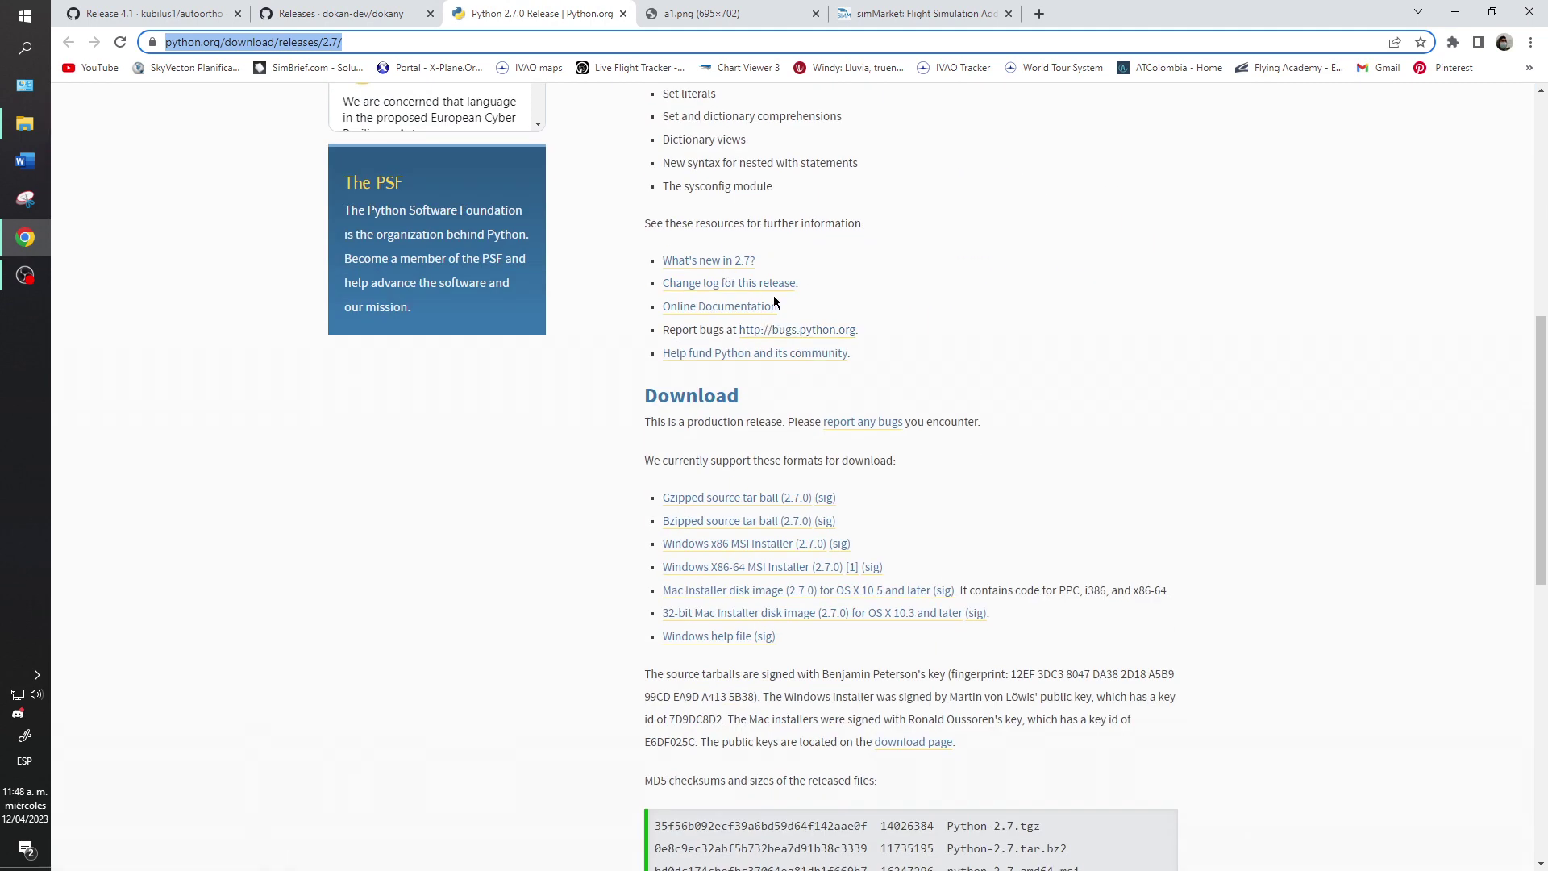
{"action": "scroll", "coordinate": [369, 397], "scroll_direction": "up", "scroll_amount": 3}
- Go over the autoortho, Dokany and Python 2.7.0 download pages once more
{"action": "left_click", "coordinate": [215, 8]}
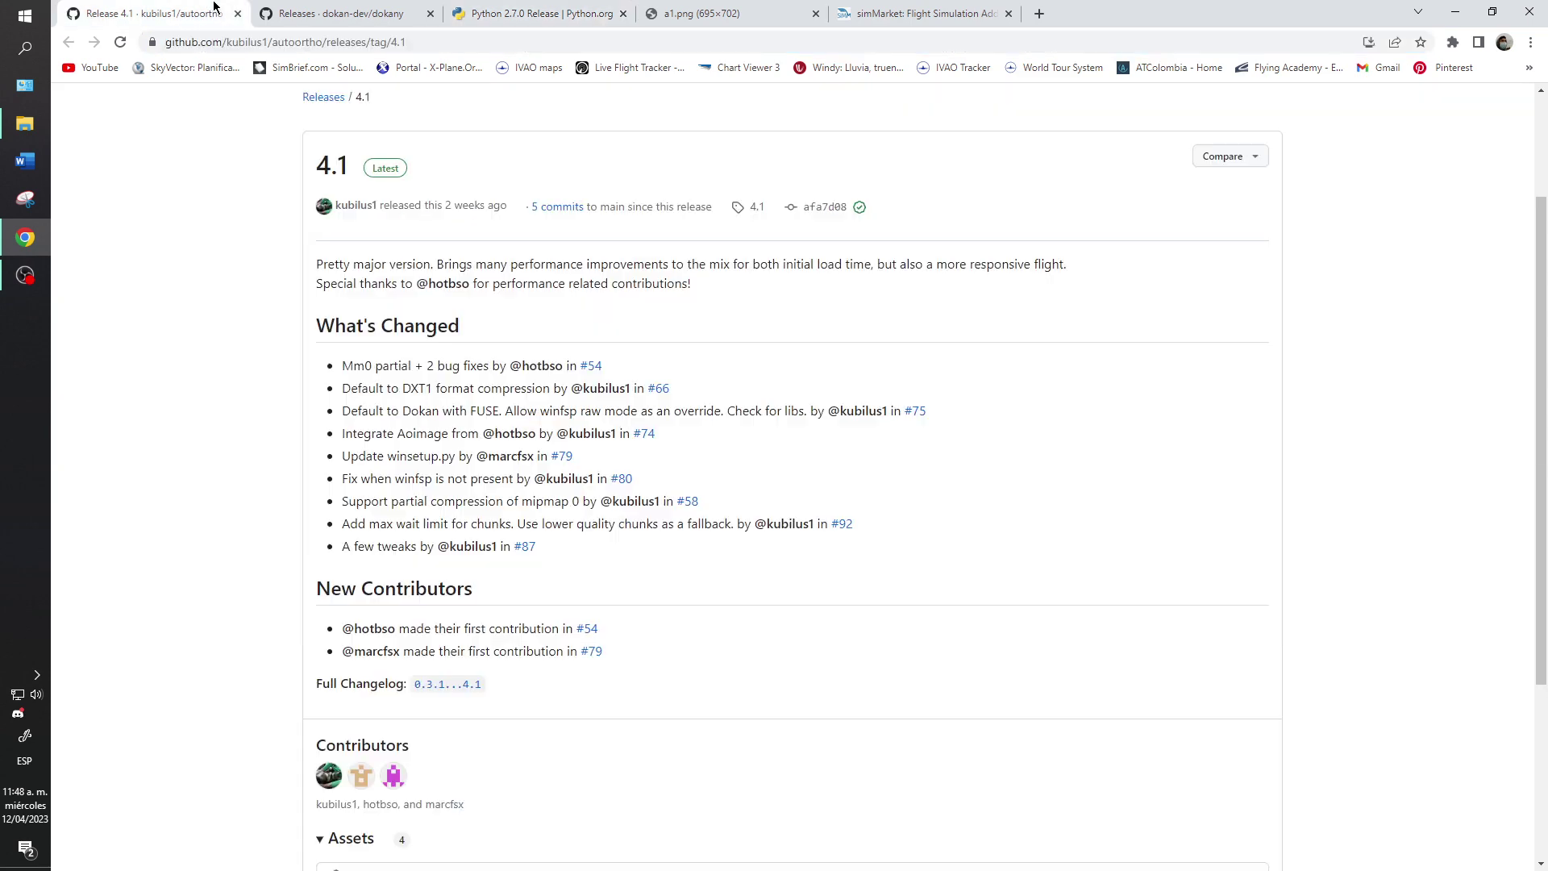
{"action": "scroll", "coordinate": [387, 266], "scroll_direction": "down", "scroll_amount": 3}
{"action": "left_click", "coordinate": [352, 20]}
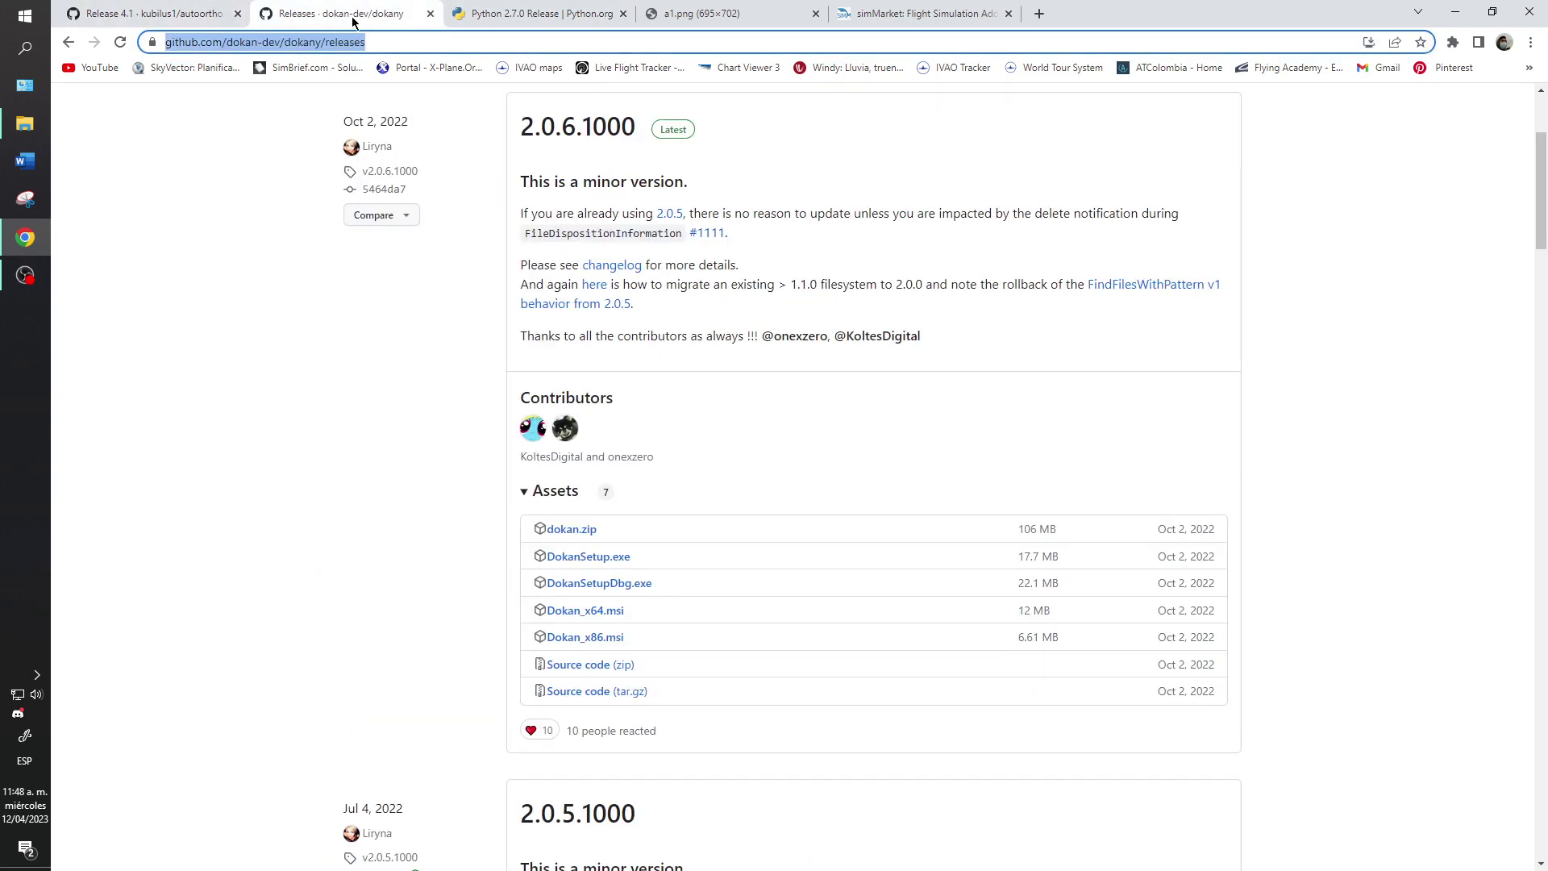
{"action": "scroll", "coordinate": [508, 331], "scroll_direction": "up", "scroll_amount": 3}
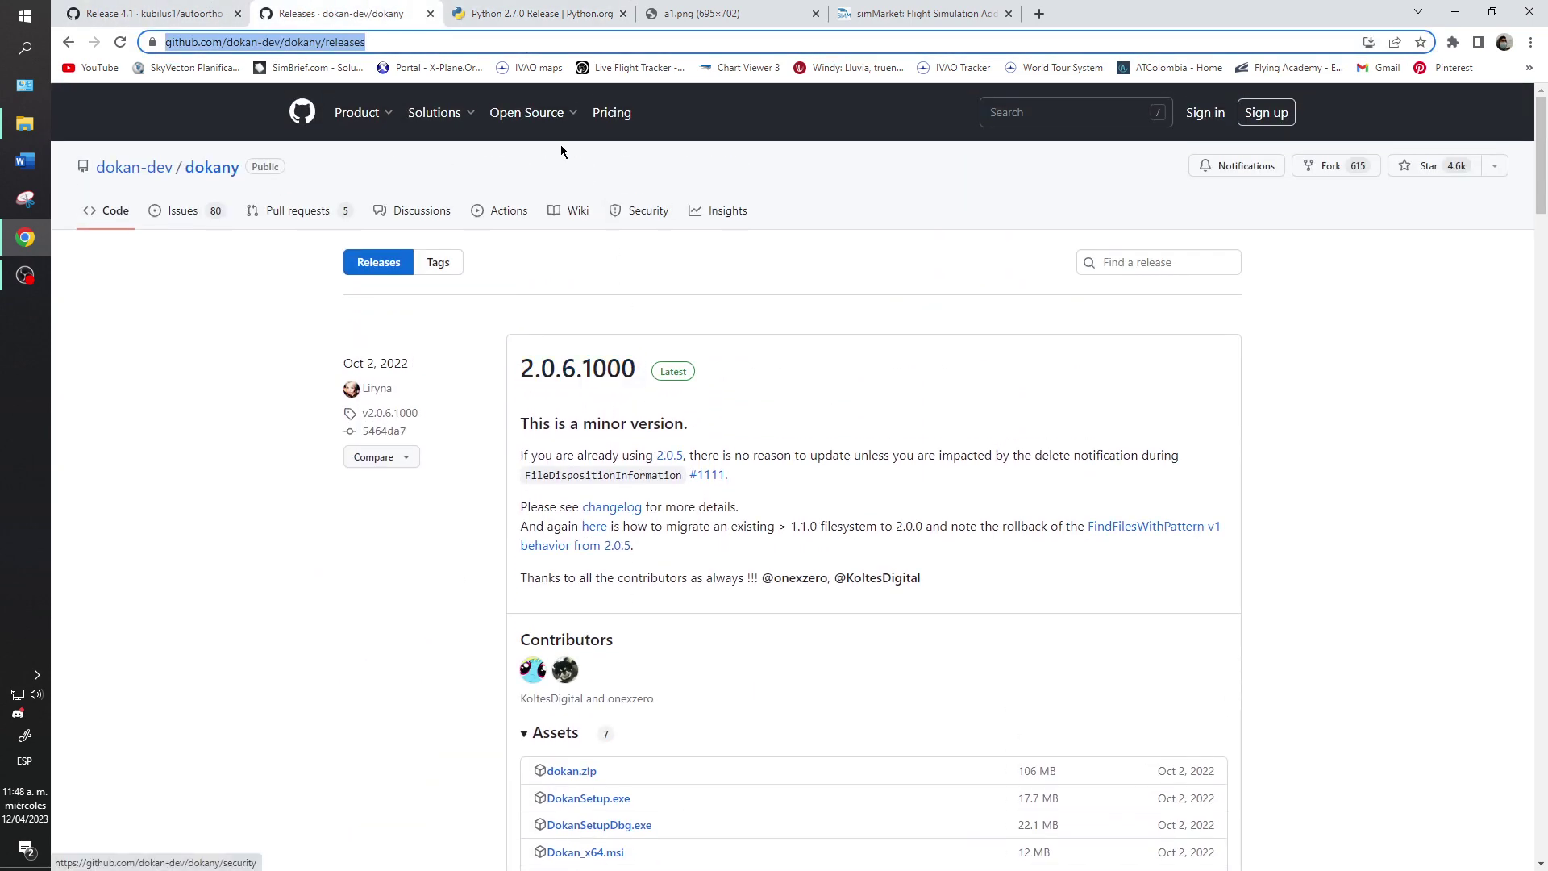
{"action": "scroll", "coordinate": [606, 319], "scroll_direction": "down", "scroll_amount": 3}
{"action": "left_click", "coordinate": [499, 10]}
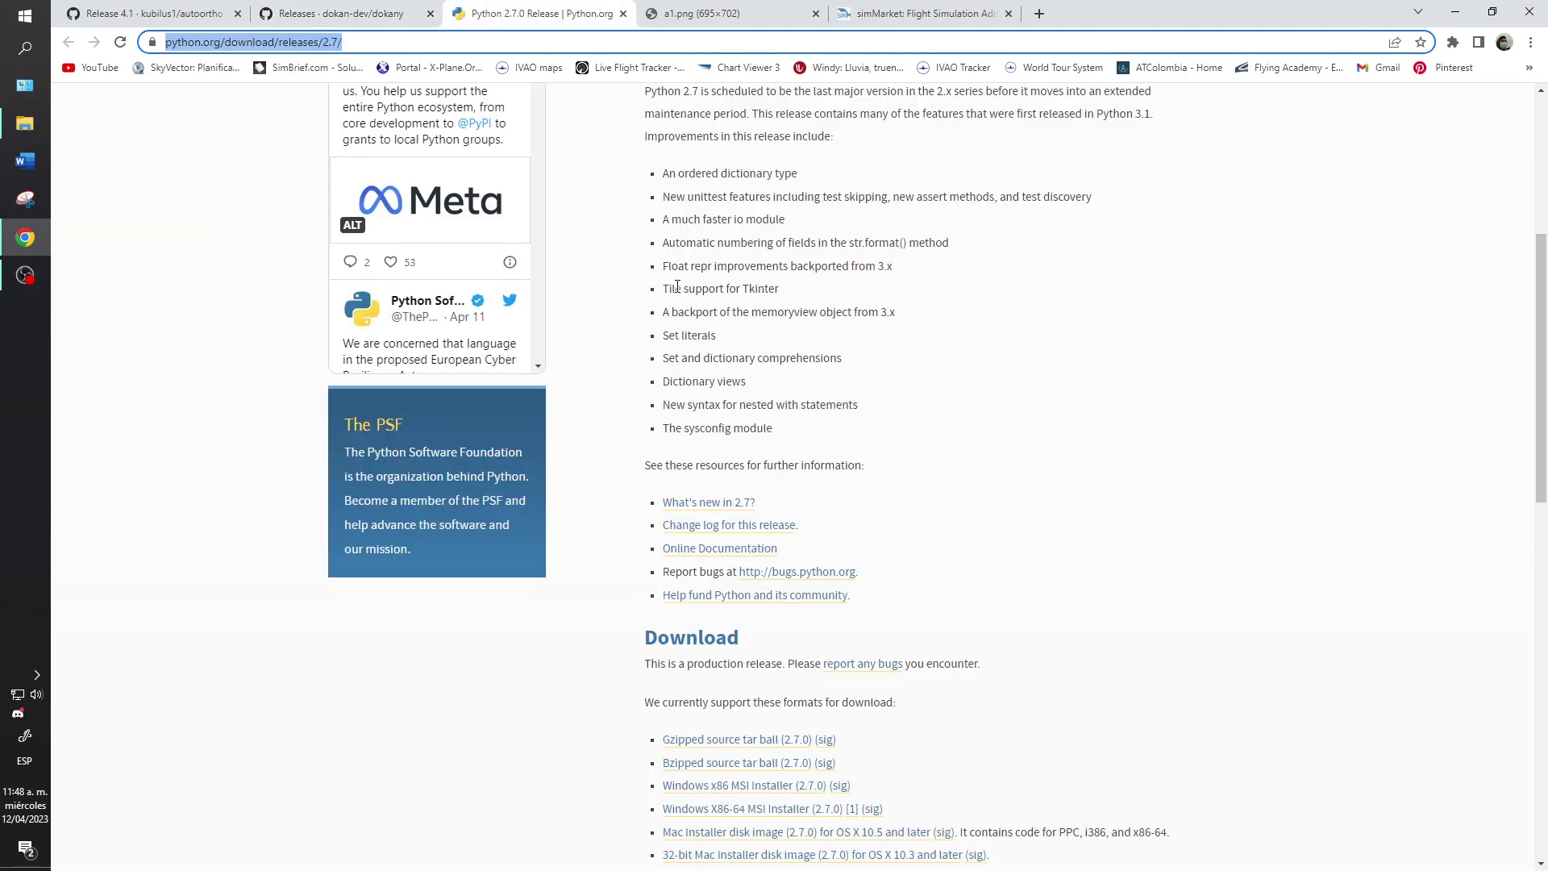
{"action": "scroll", "coordinate": [677, 286], "scroll_direction": "up", "scroll_amount": 4}
{"action": "scroll", "coordinate": [596, 274], "scroll_direction": "down", "scroll_amount": 5}
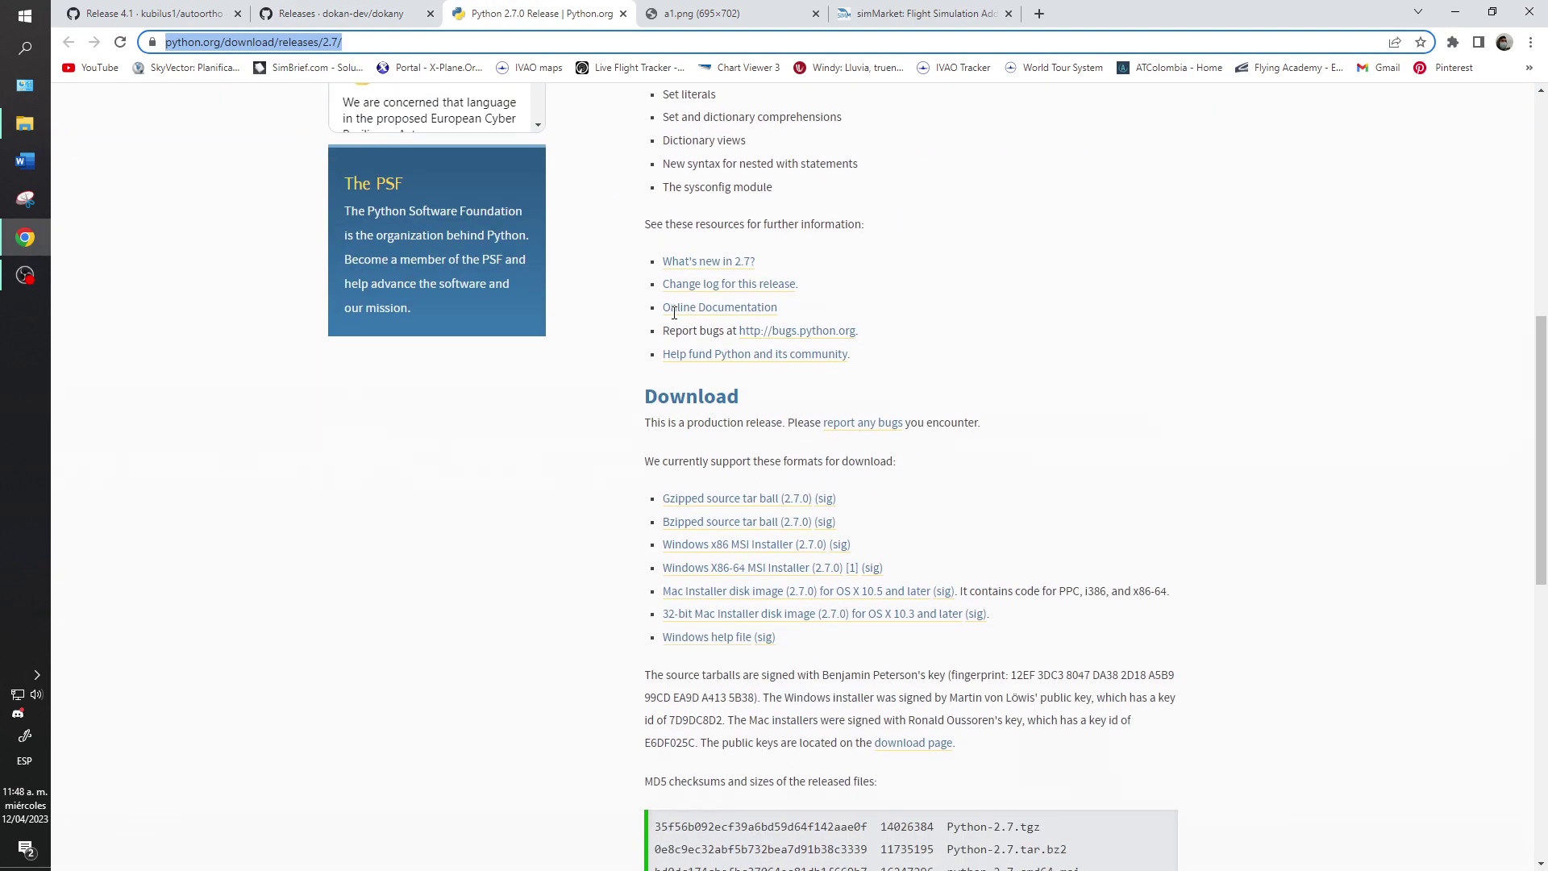
- Download autoortho_win.zip from the autoortho 4.1 release to the Downloads folder and run autoortho_win.exe from the archive
{"action": "left_click", "coordinate": [262, 10]}
{"action": "left_click", "coordinate": [208, 10]}
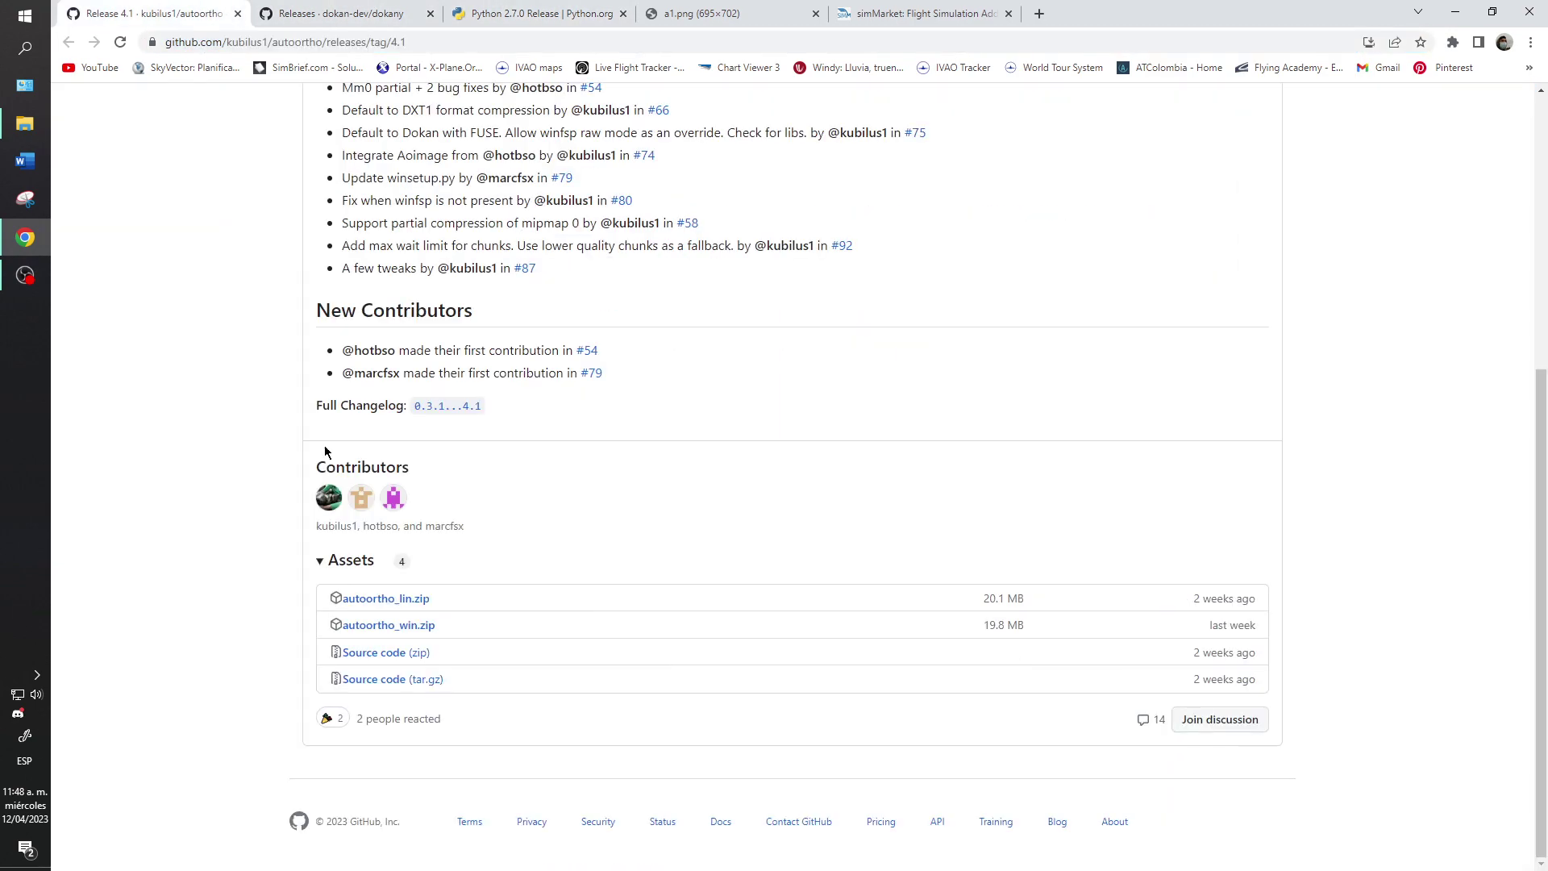
{"action": "left_click", "coordinate": [403, 627]}
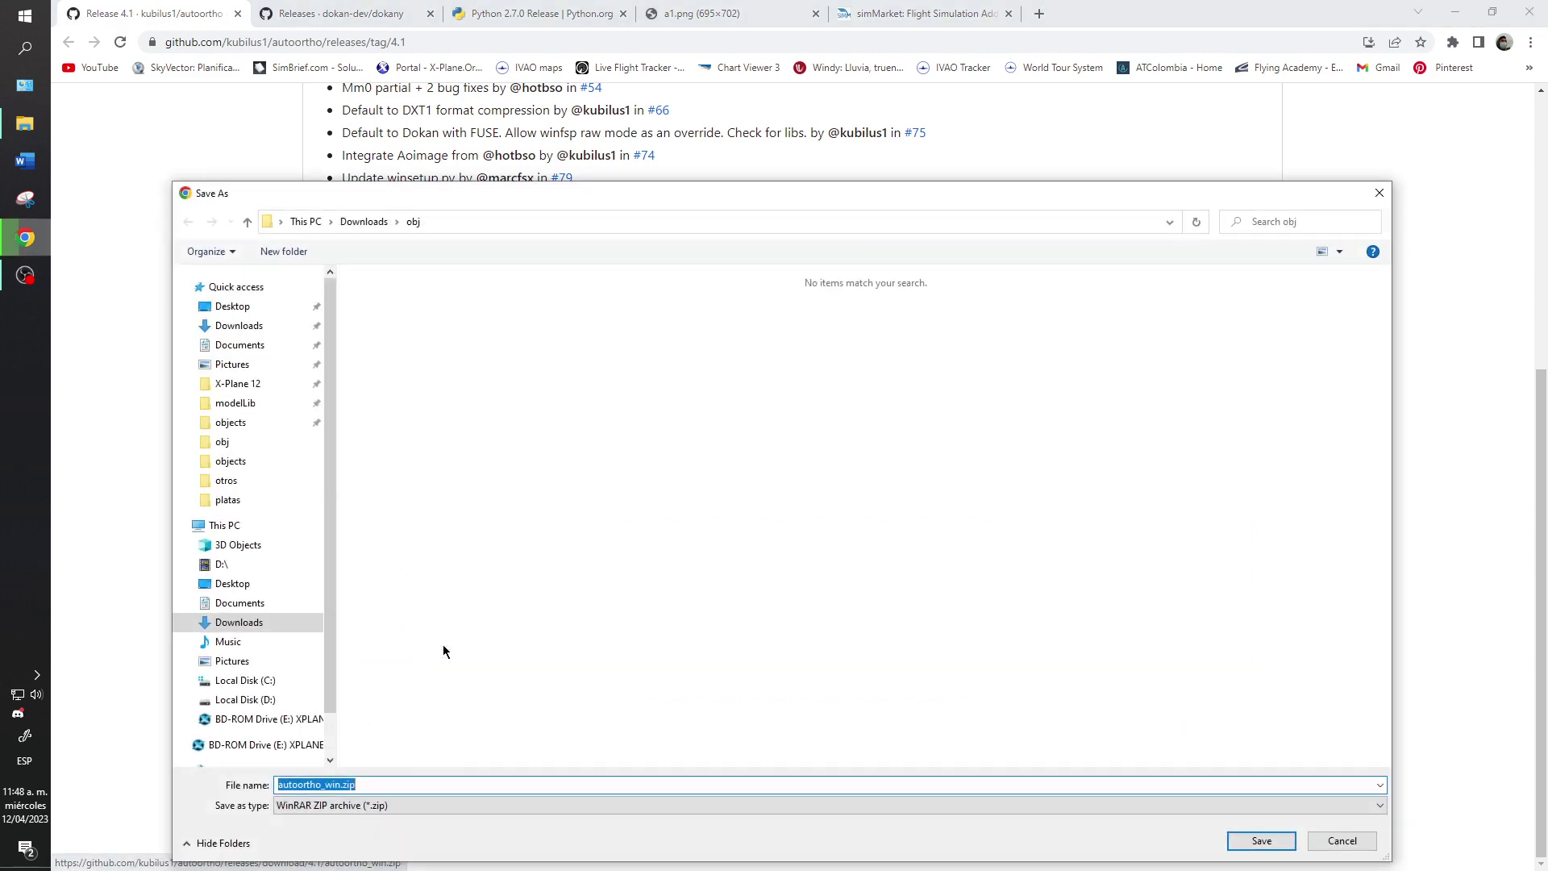
{"action": "left_click", "coordinate": [217, 306]}
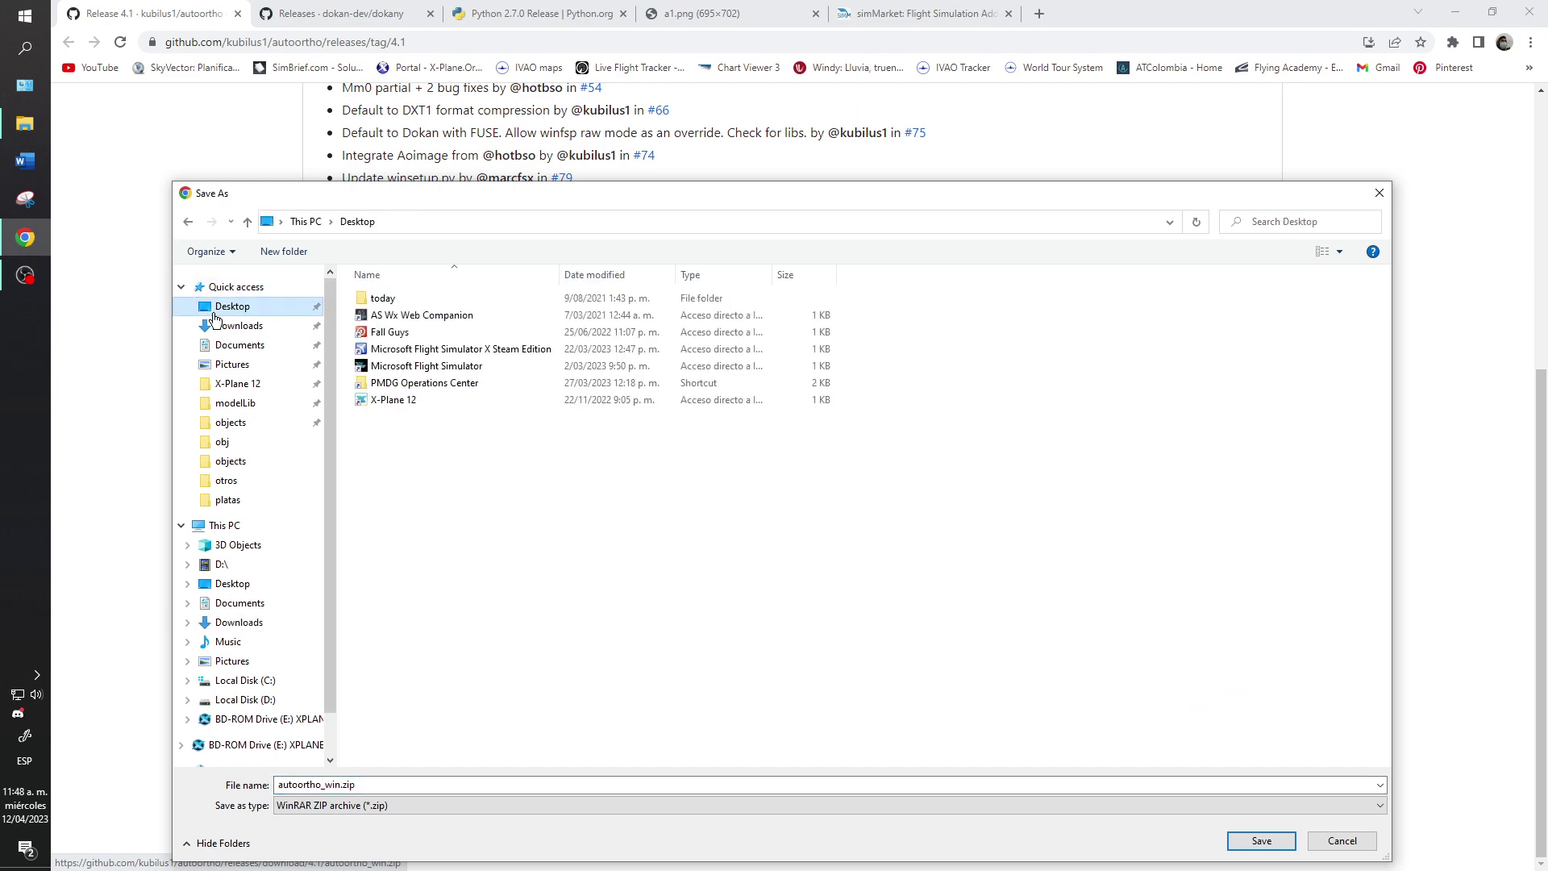
{"action": "left_click", "coordinate": [239, 326]}
{"action": "left_click", "coordinate": [1260, 839]}
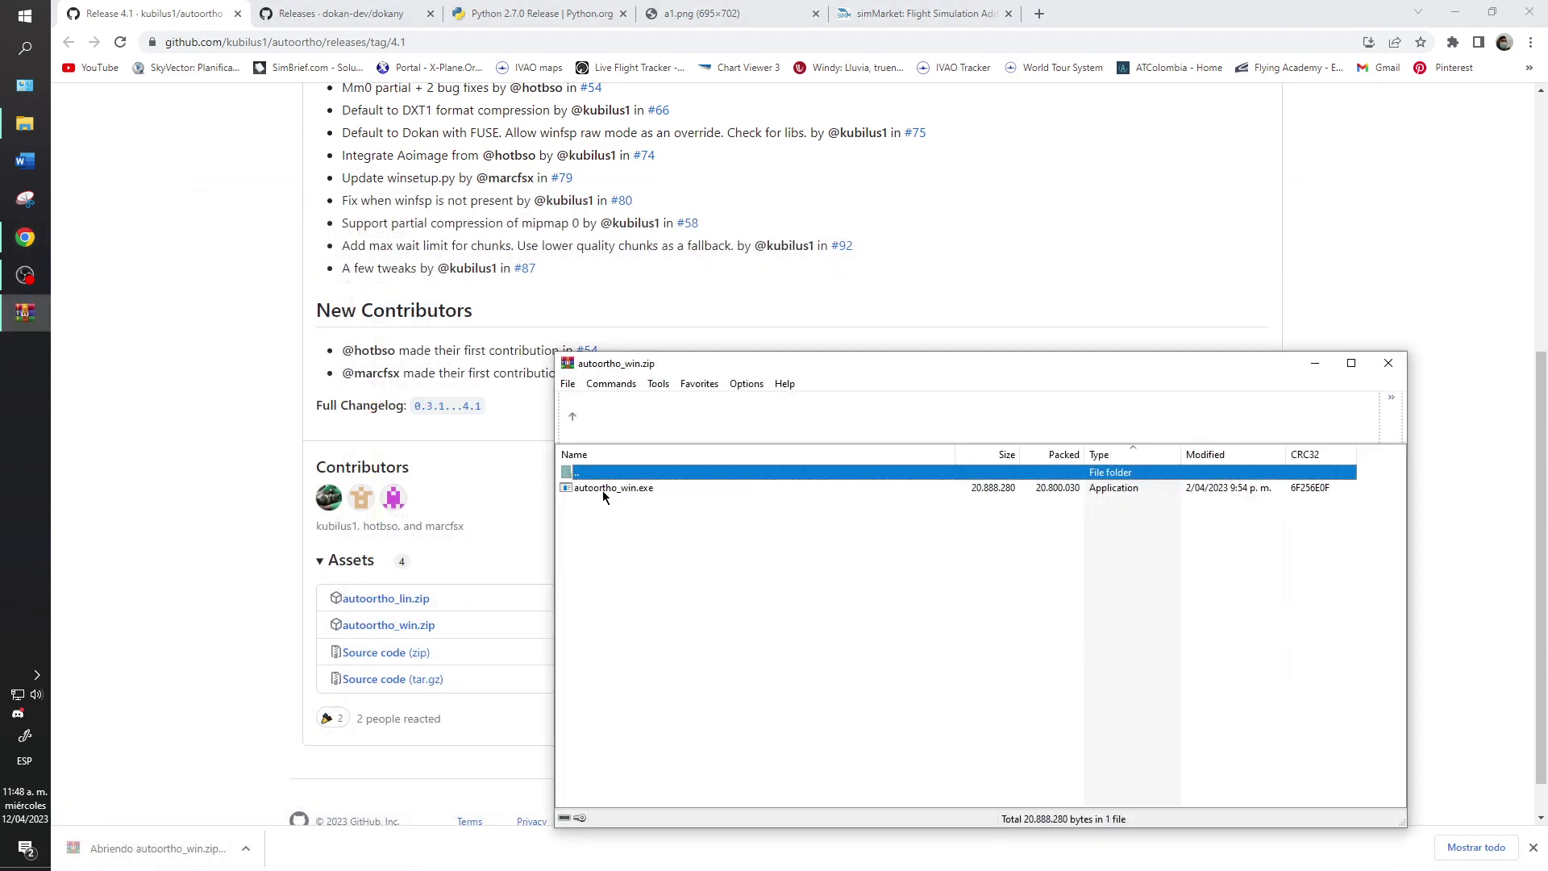
{"action": "left_click", "coordinate": [603, 488]}
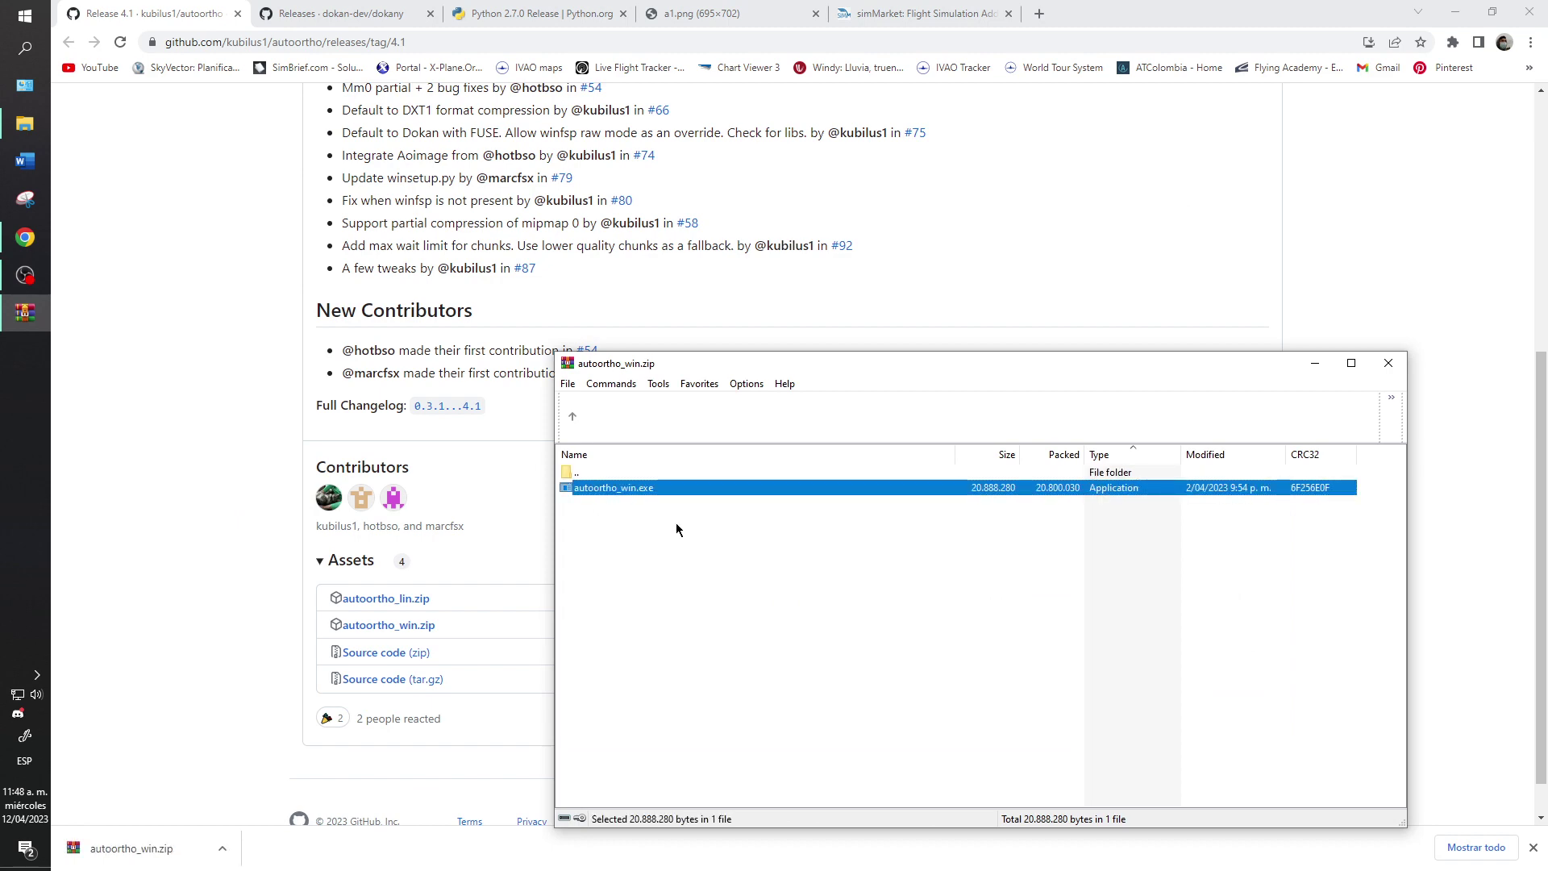
{"action": "double_click", "coordinate": [650, 486]}
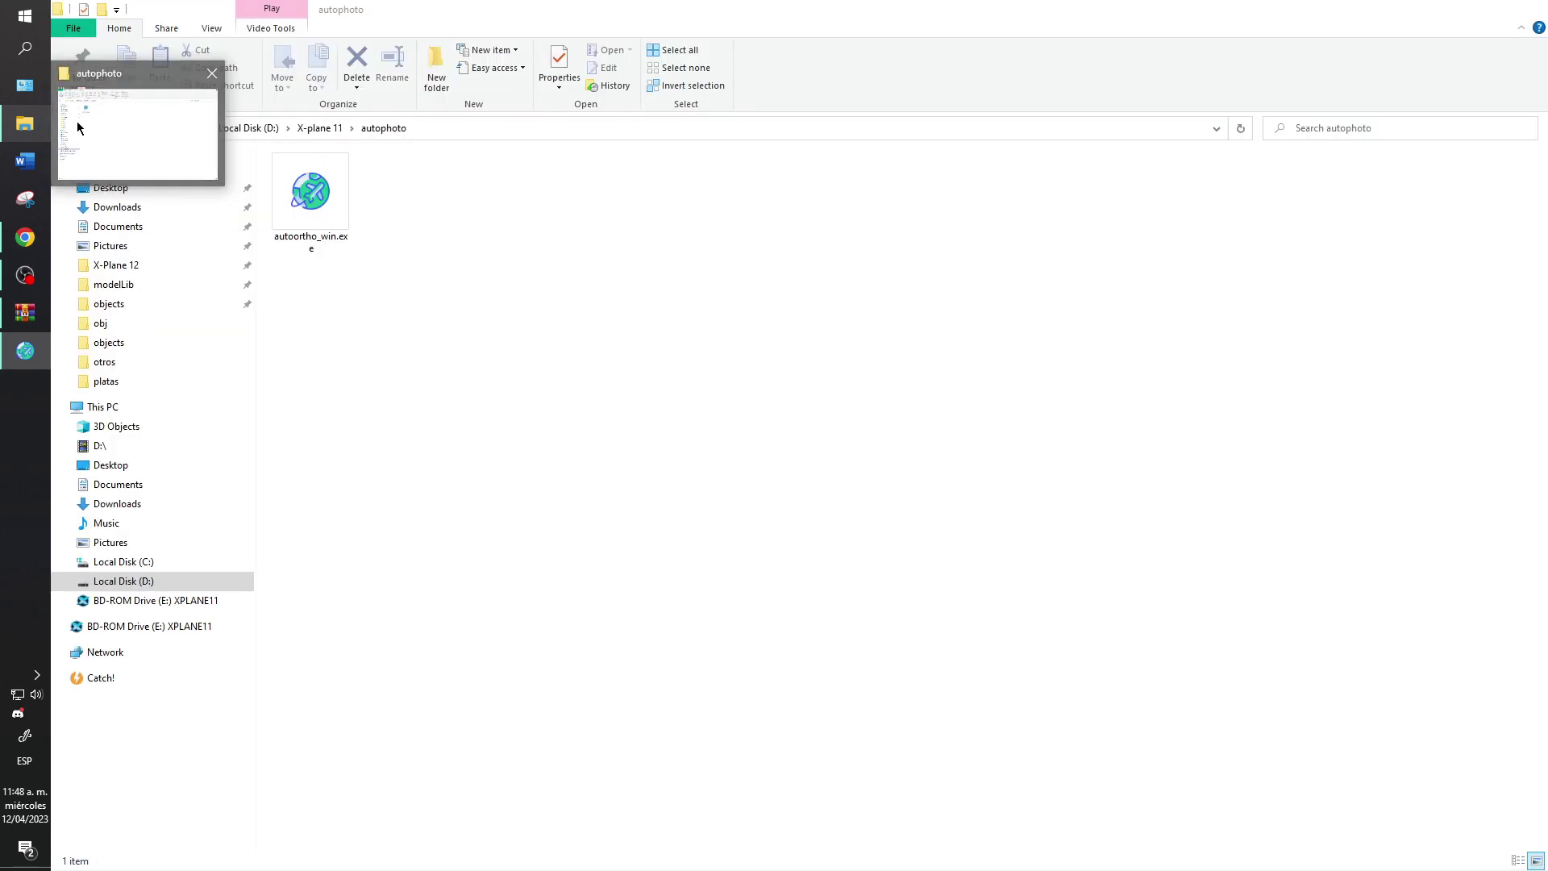
- Switch to File Explorer and inspect the autophoto folder inside the X-plane 11 folder on drive D
{"action": "left_click", "coordinate": [76, 121]}
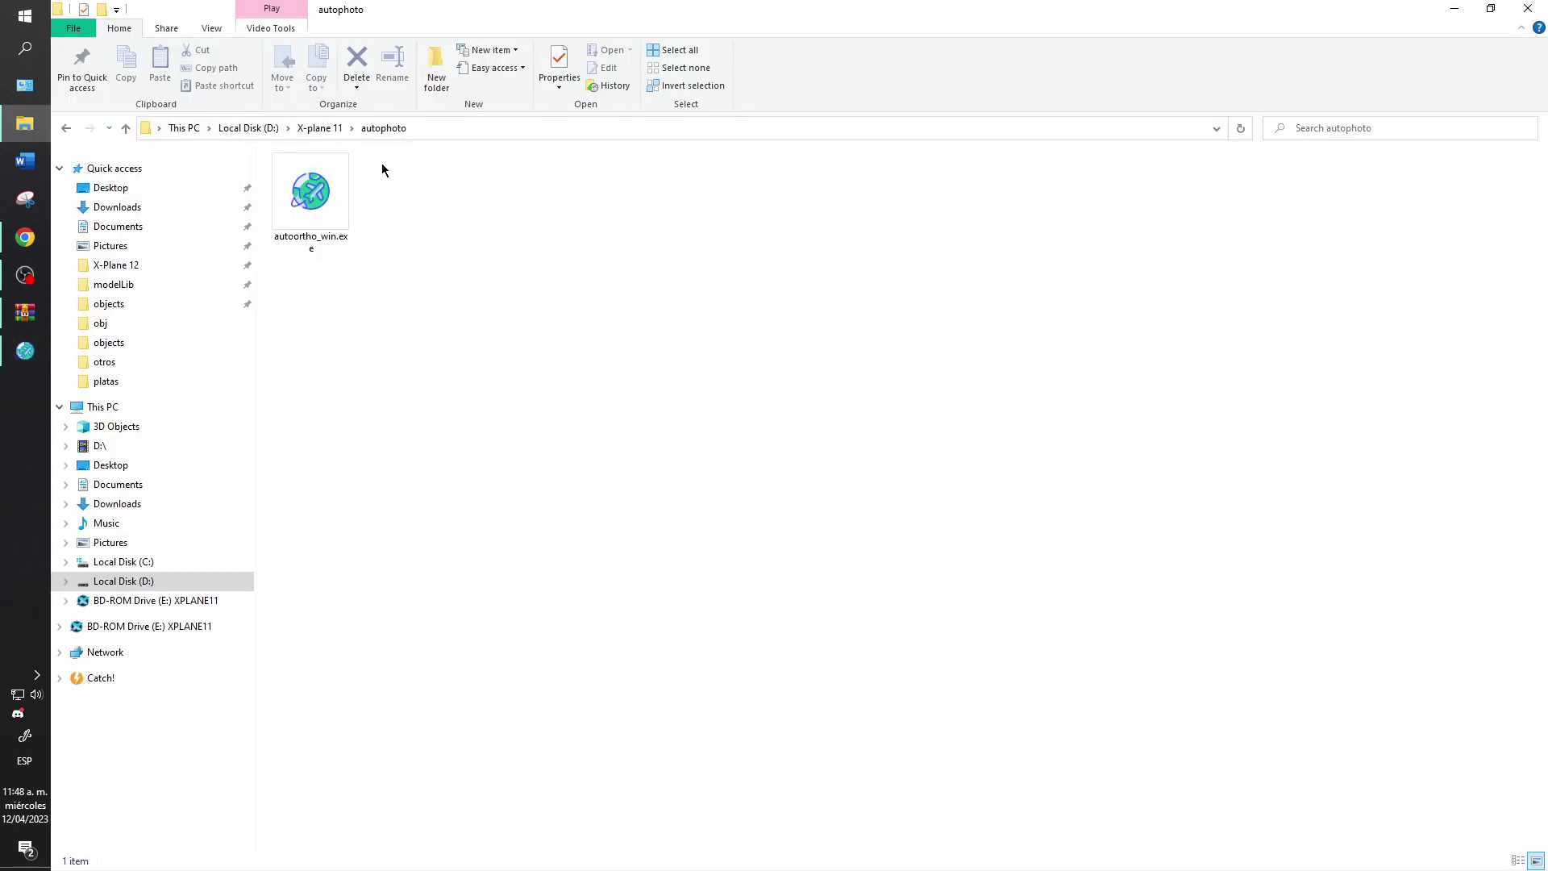
{"action": "left_click", "coordinate": [326, 129]}
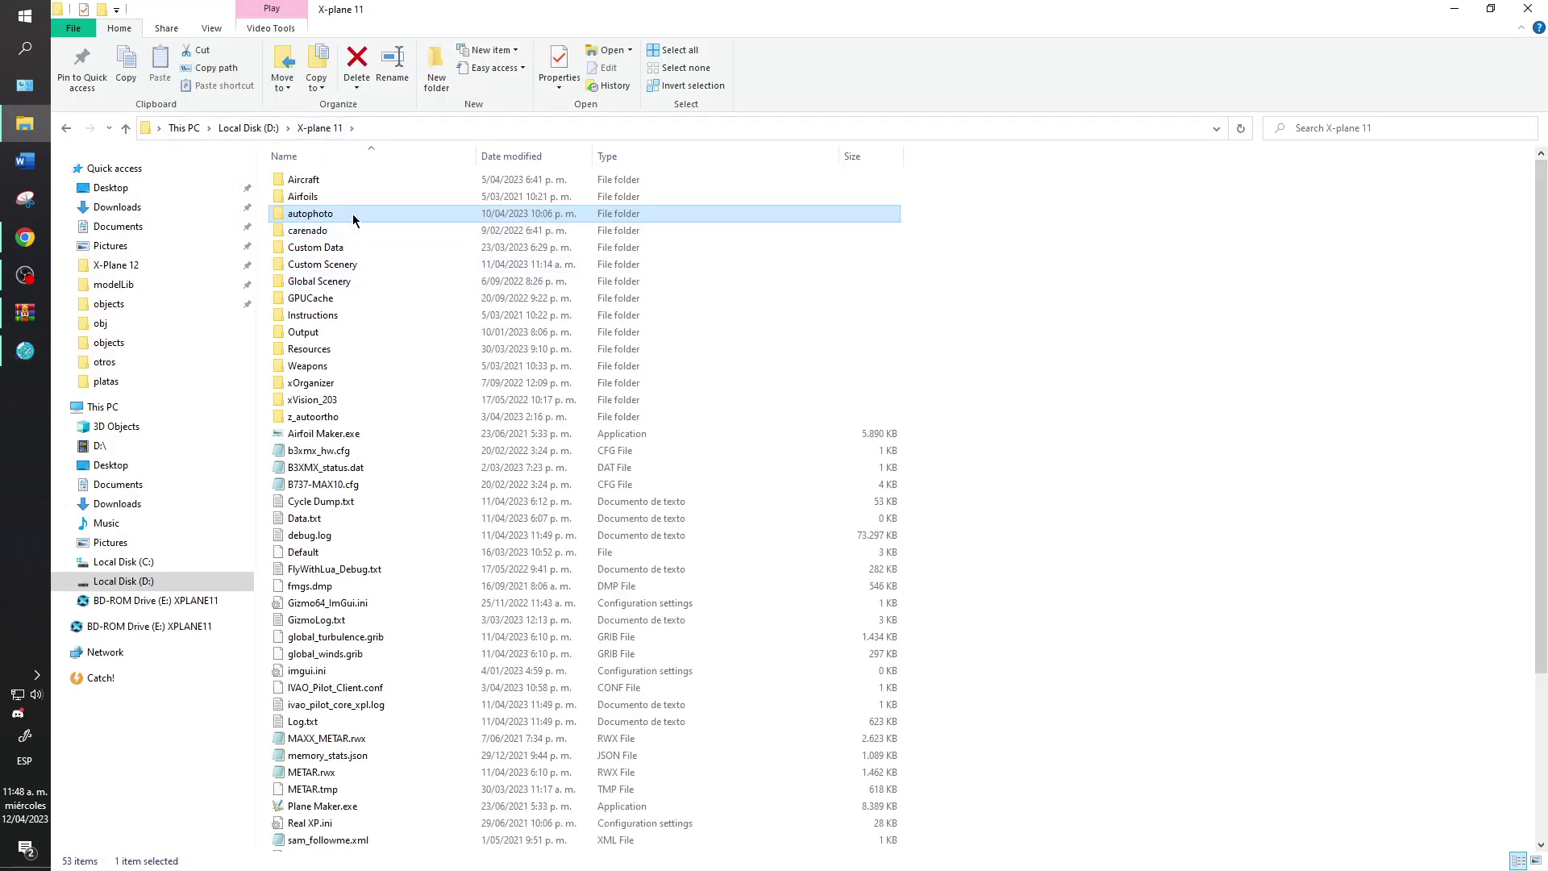
{"action": "left_click", "coordinate": [25, 350]}
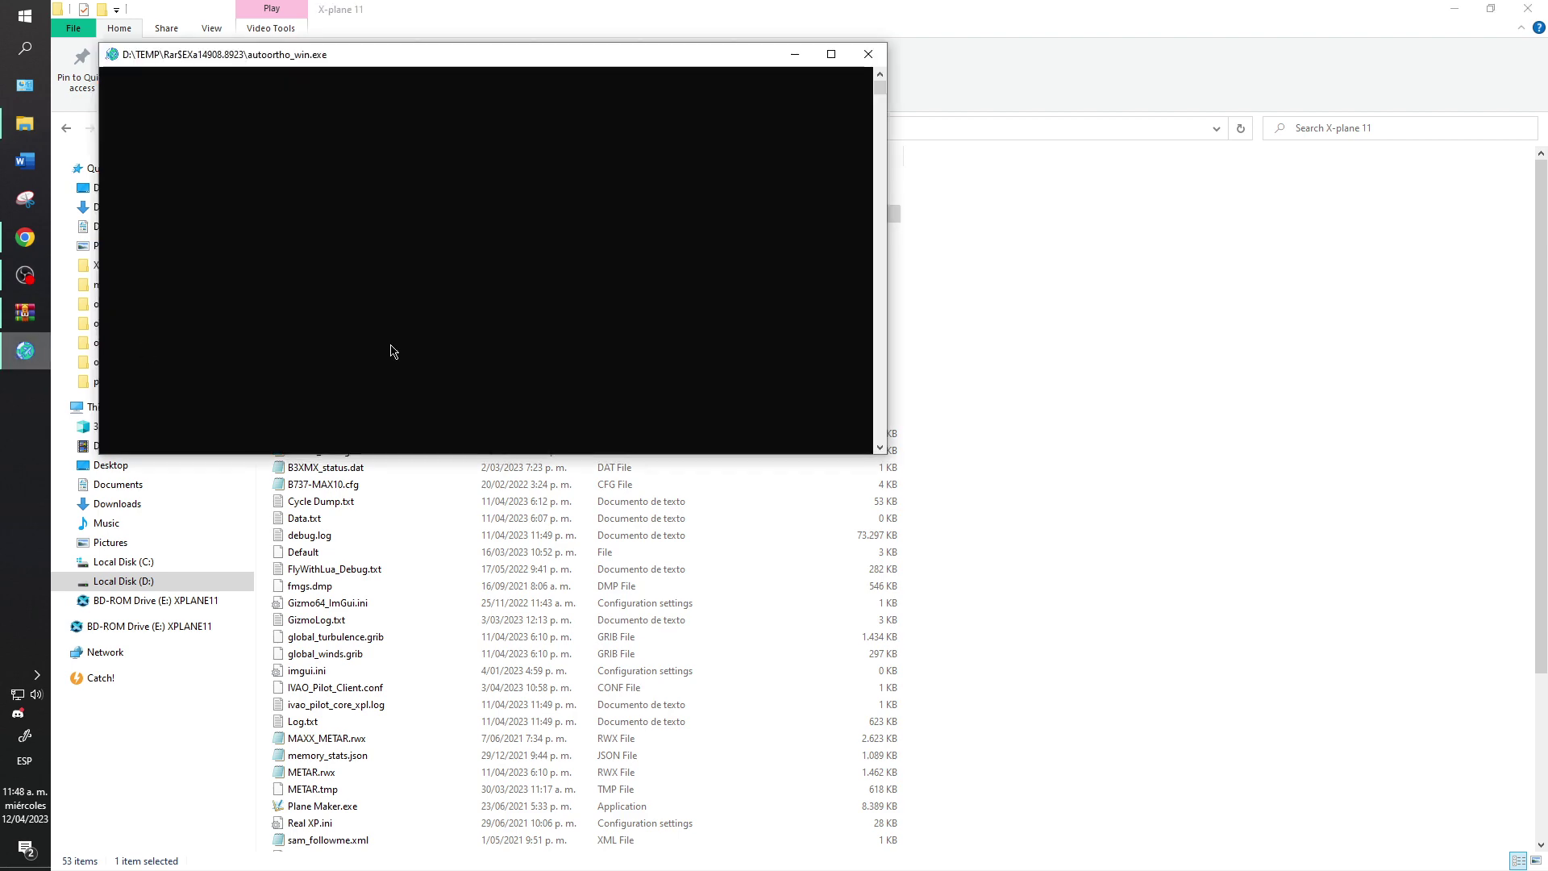
{"action": "left_click", "coordinate": [1124, 359]}
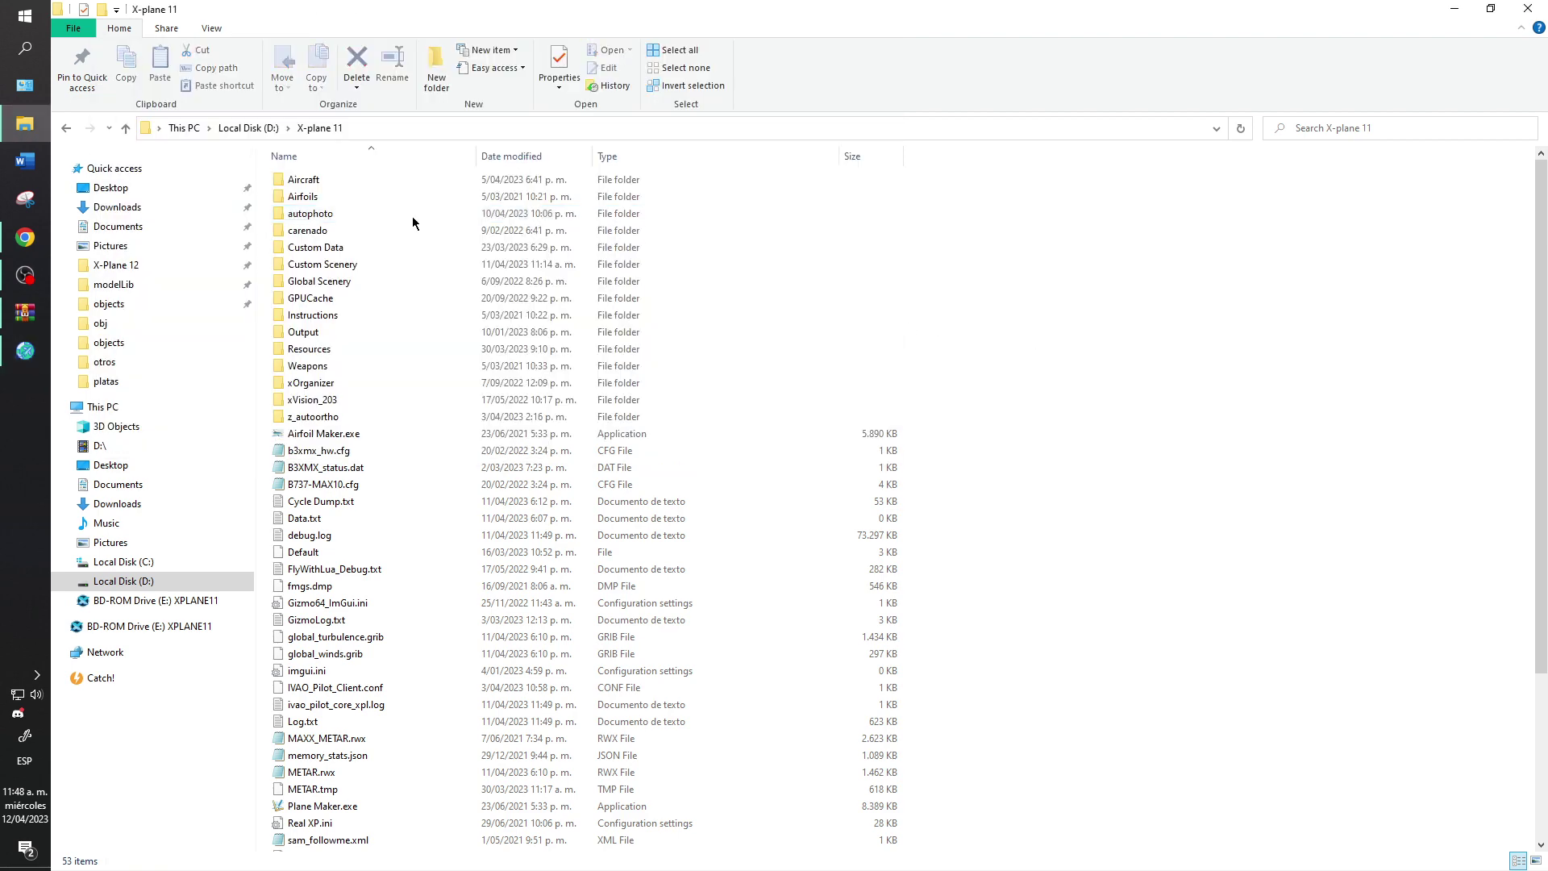
{"action": "double_click", "coordinate": [371, 220]}
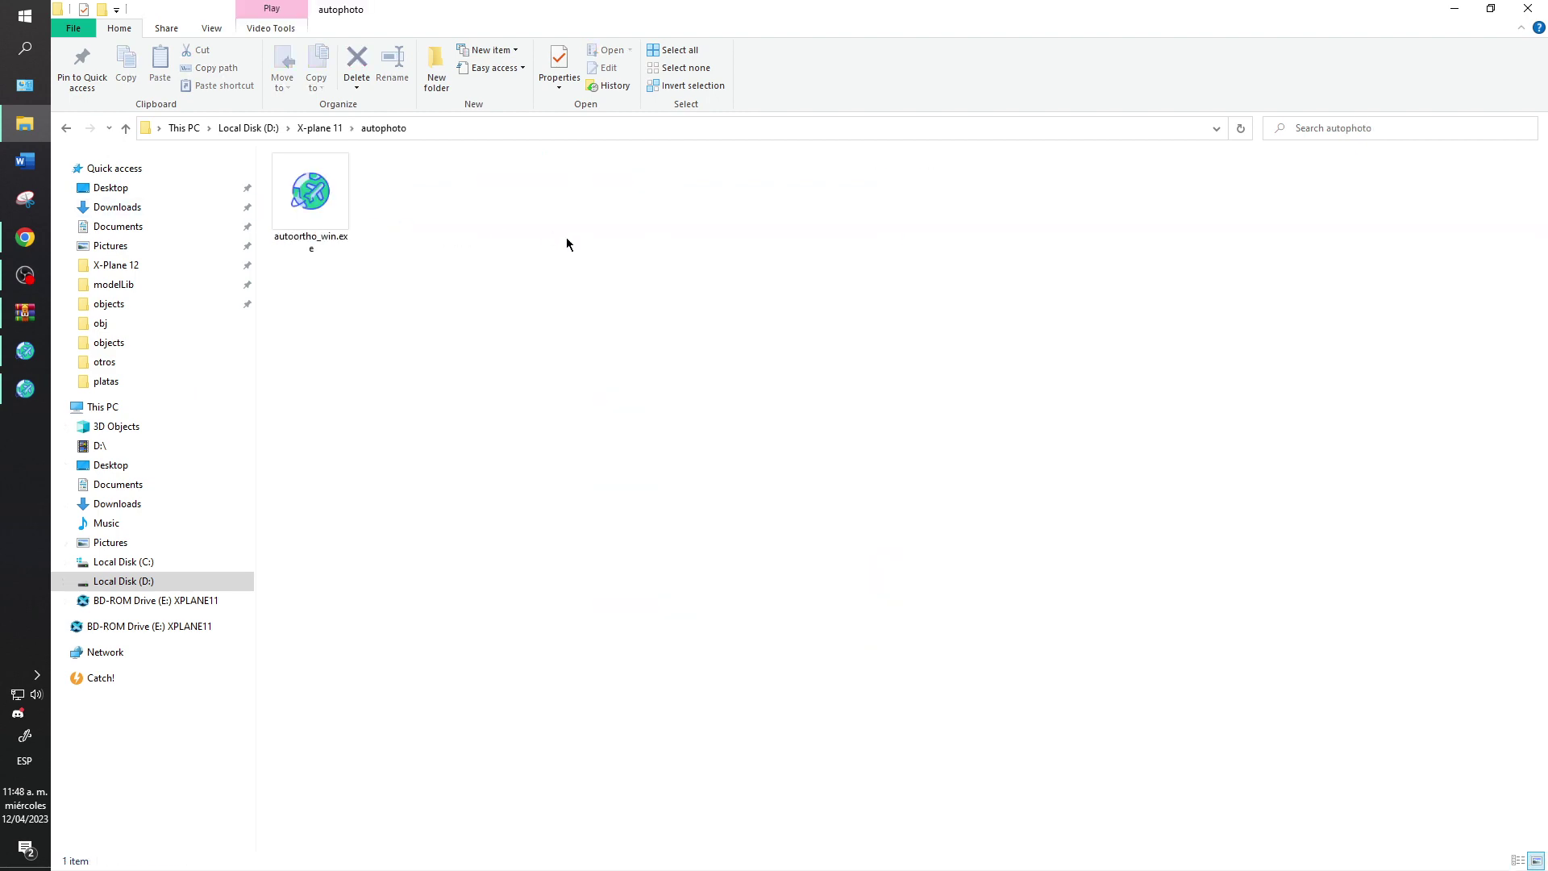
{"action": "key", "text": "alt+Left"}
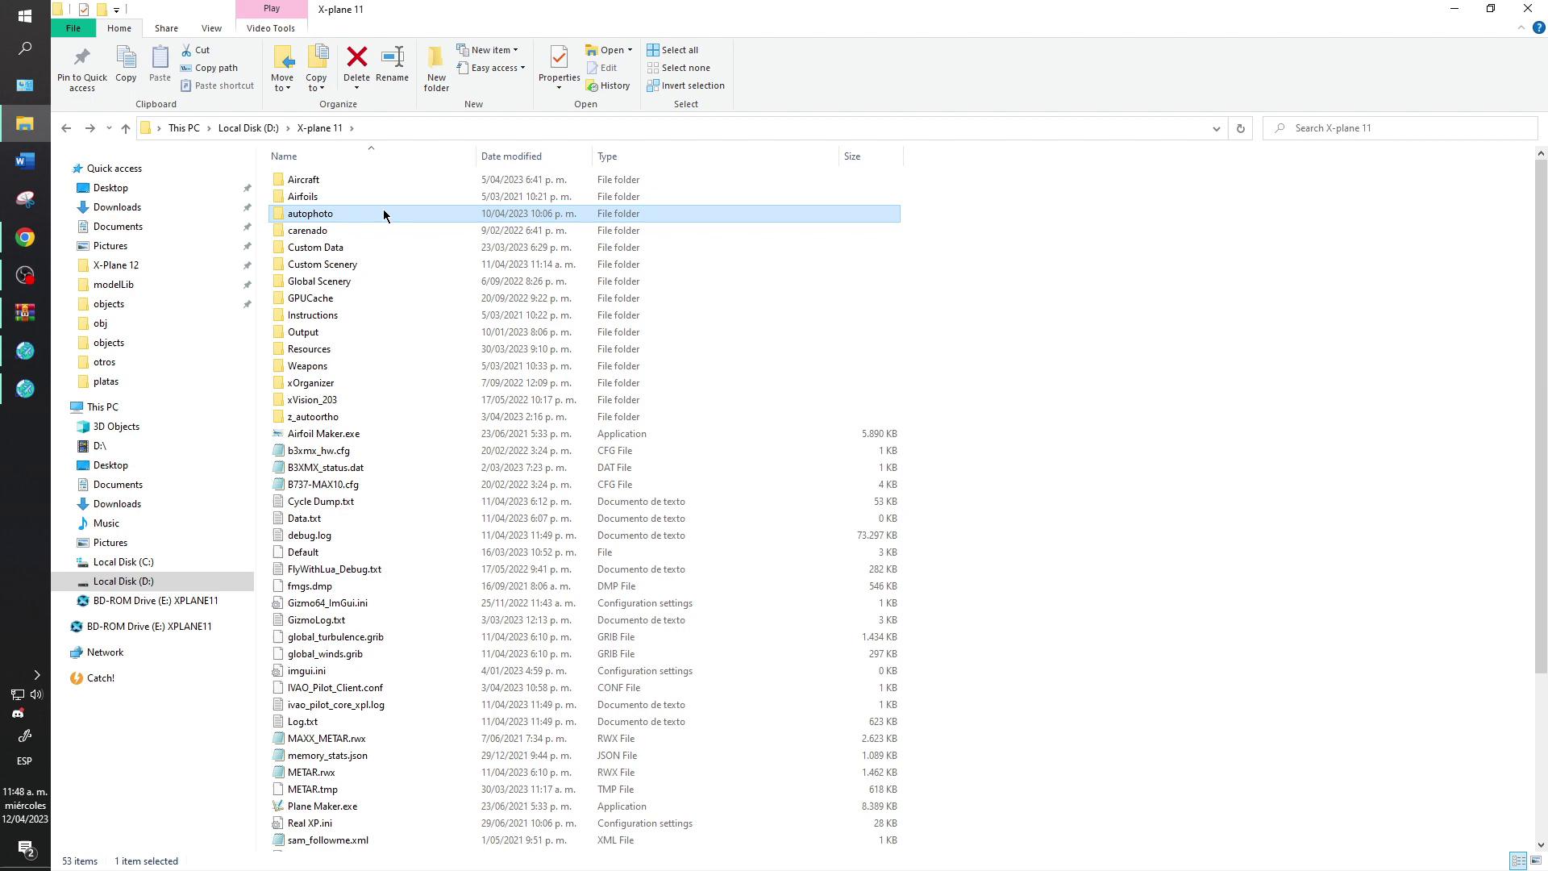
{"action": "double_click", "coordinate": [375, 216]}
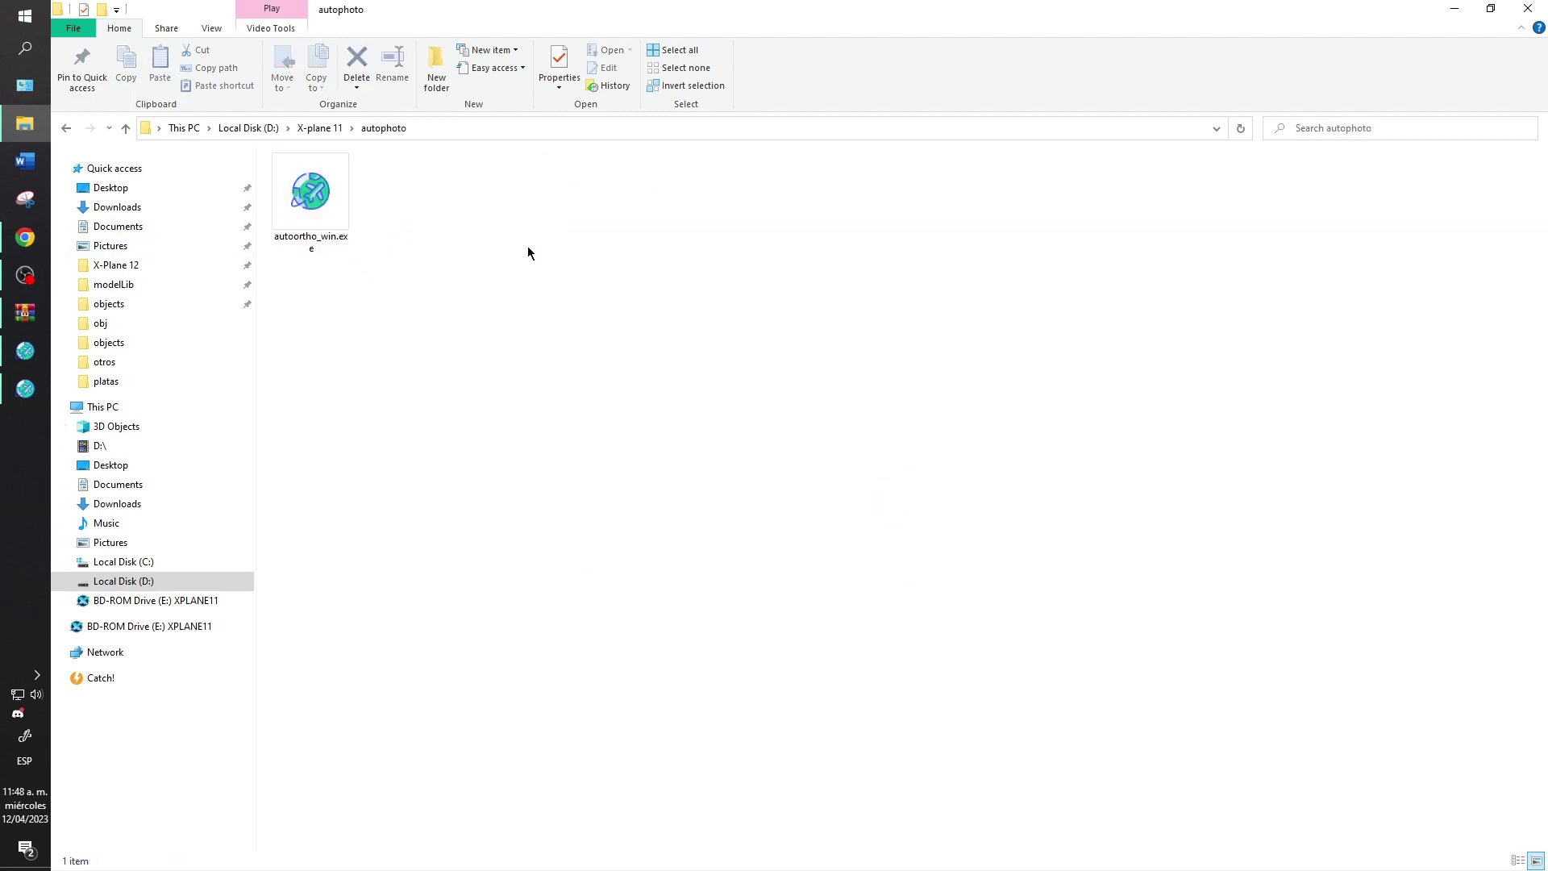
{"action": "key", "text": "alt+Left"}
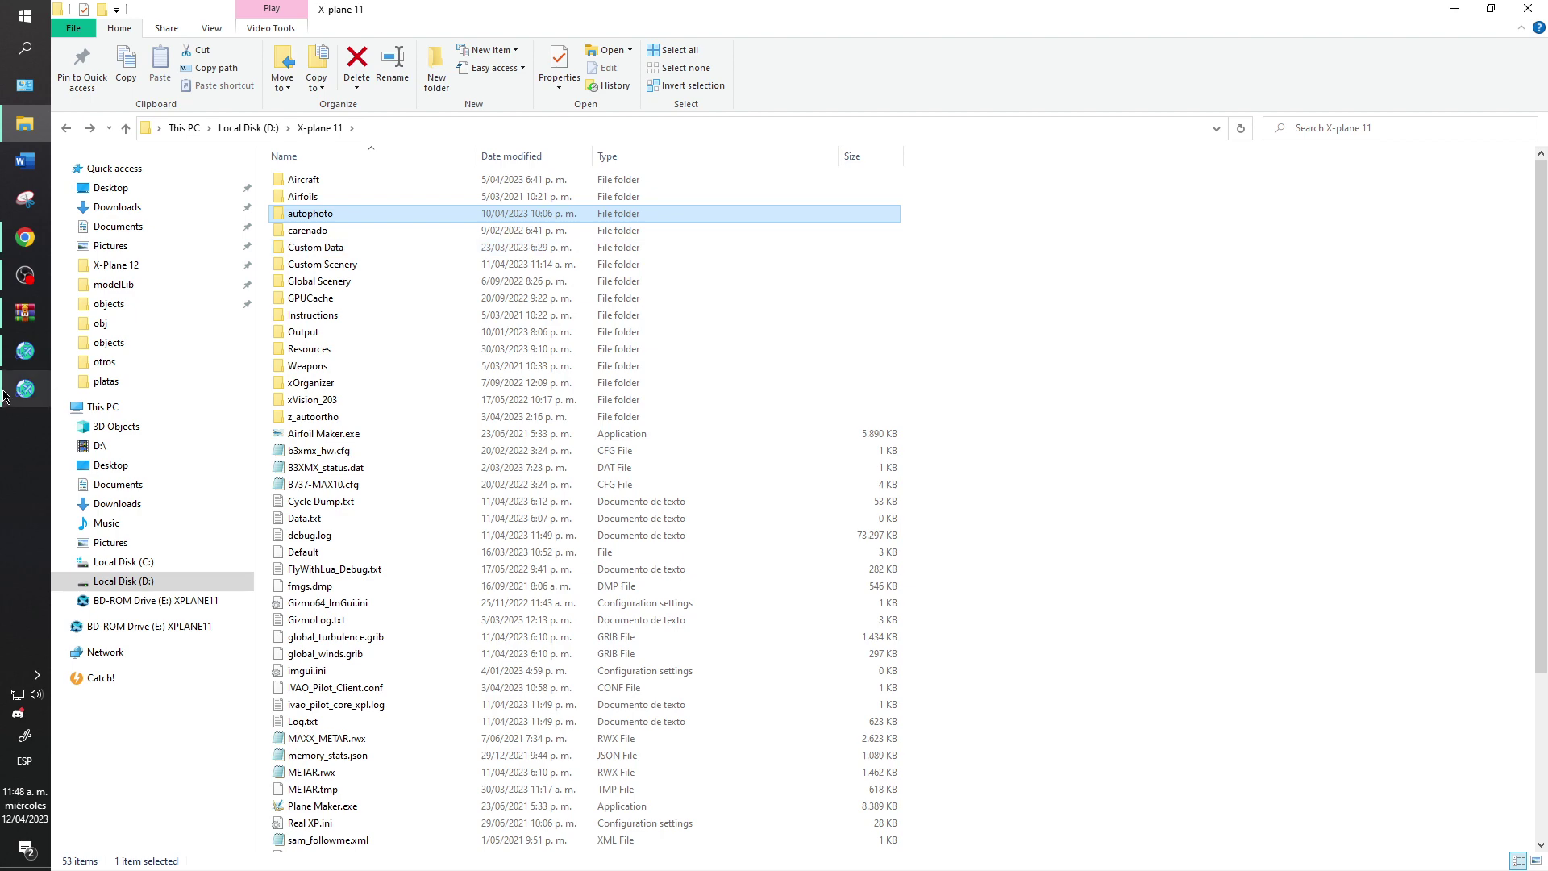
- Close the AutoOrtho Setup window launched from the archive and run autoortho_win.exe from the X-plane 11 autophoto folder
{"action": "left_click", "coordinate": [4, 395]}
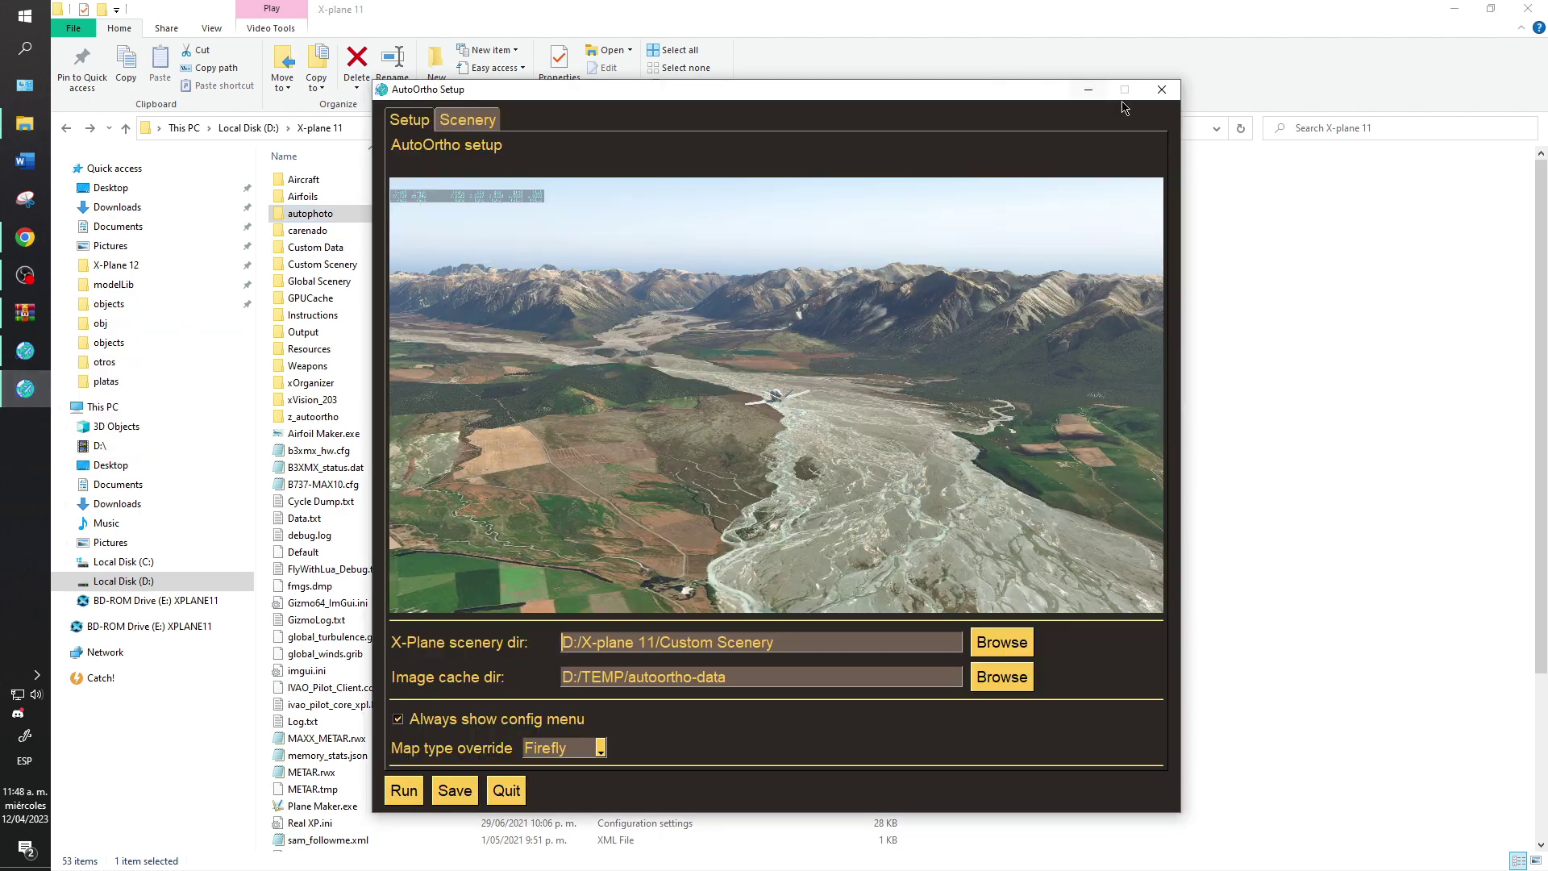
{"action": "left_click", "coordinate": [1175, 93]}
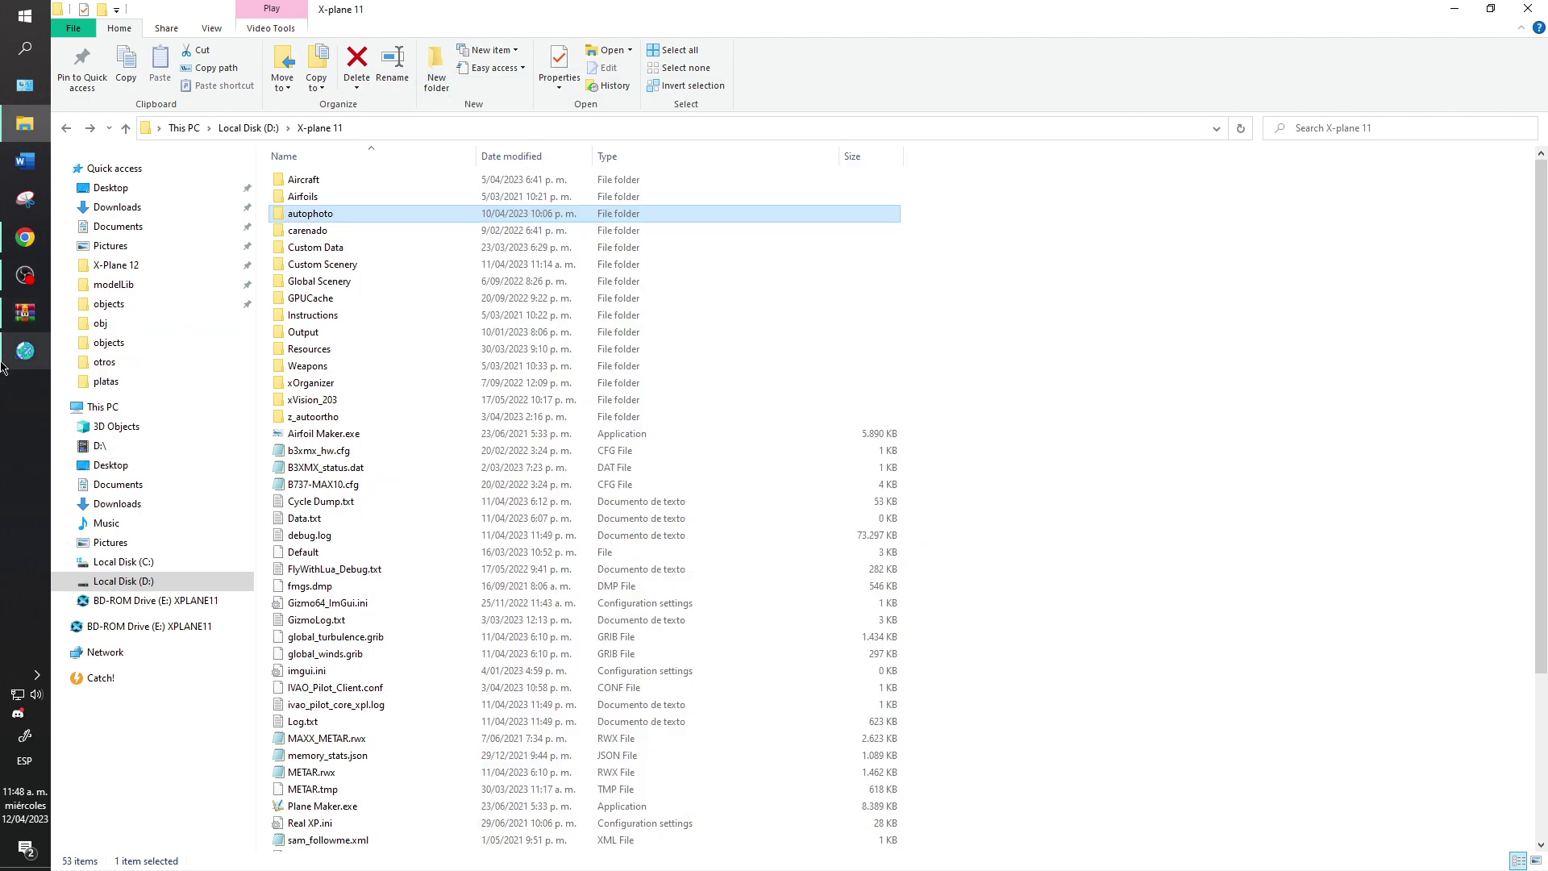
{"action": "double_click", "coordinate": [332, 213]}
{"action": "double_click", "coordinate": [336, 216]}
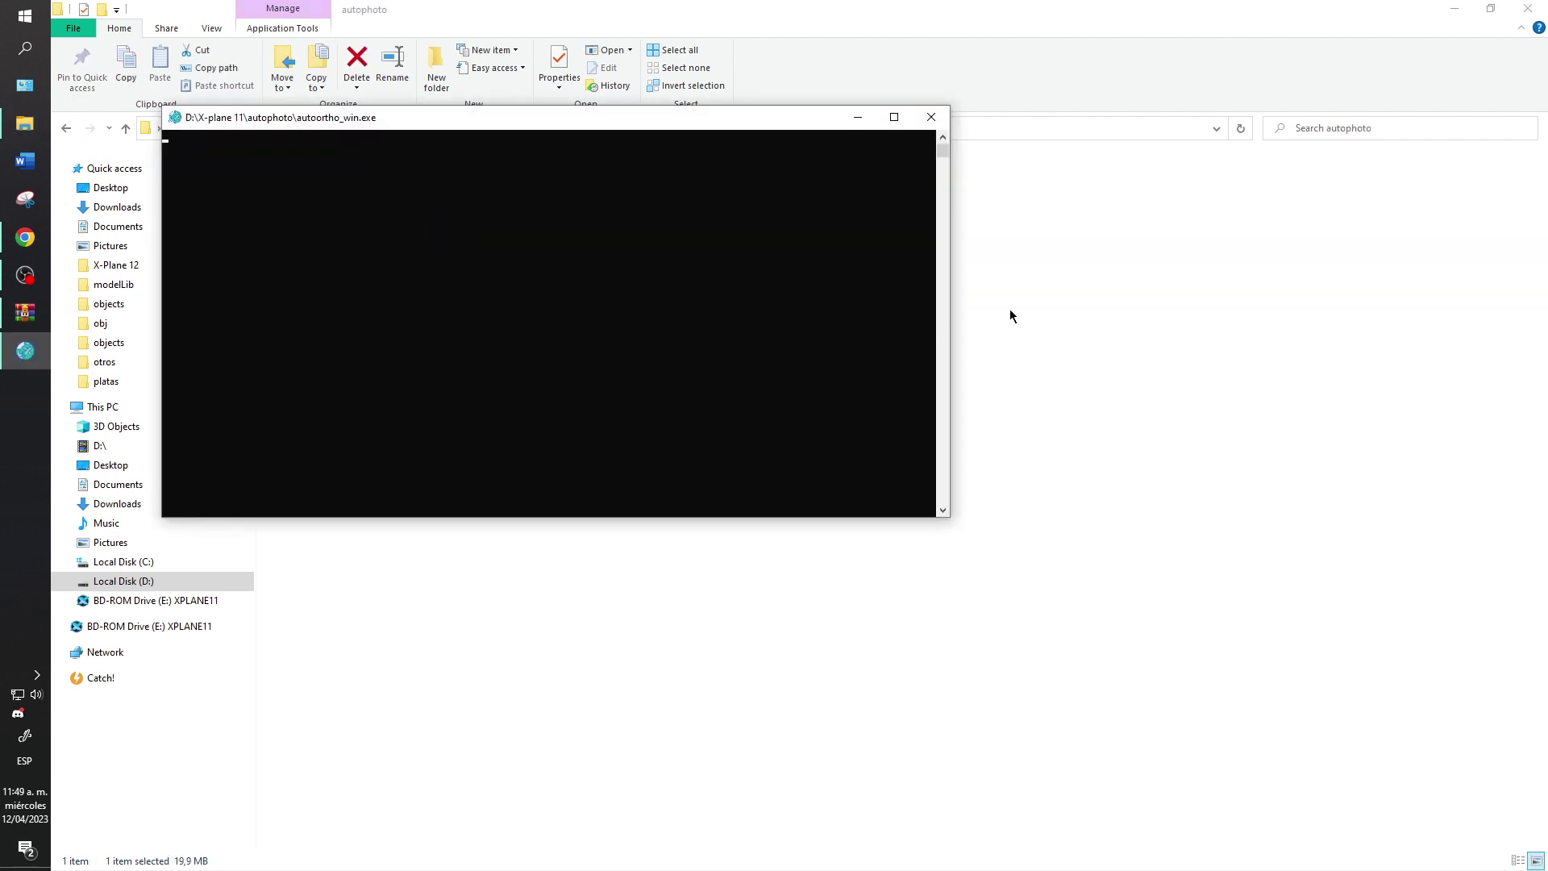
{"action": "double_click", "coordinate": [337, 174]}
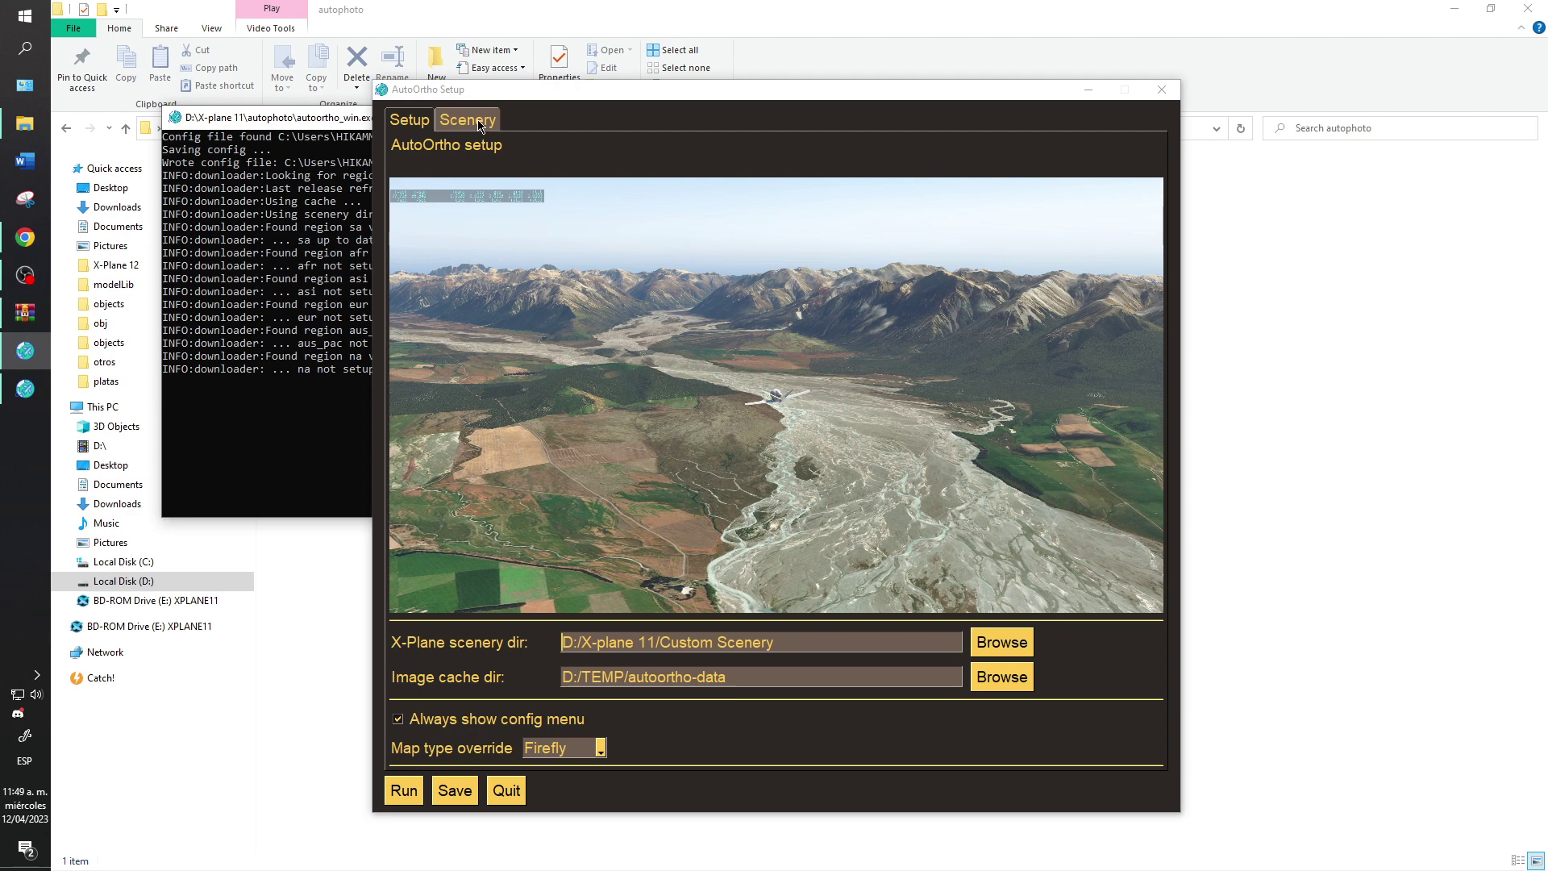
- Review the regional ortho sets offered in AutoOrtho's Scenery page and return to the Setup page
{"action": "left_click", "coordinate": [480, 123]}
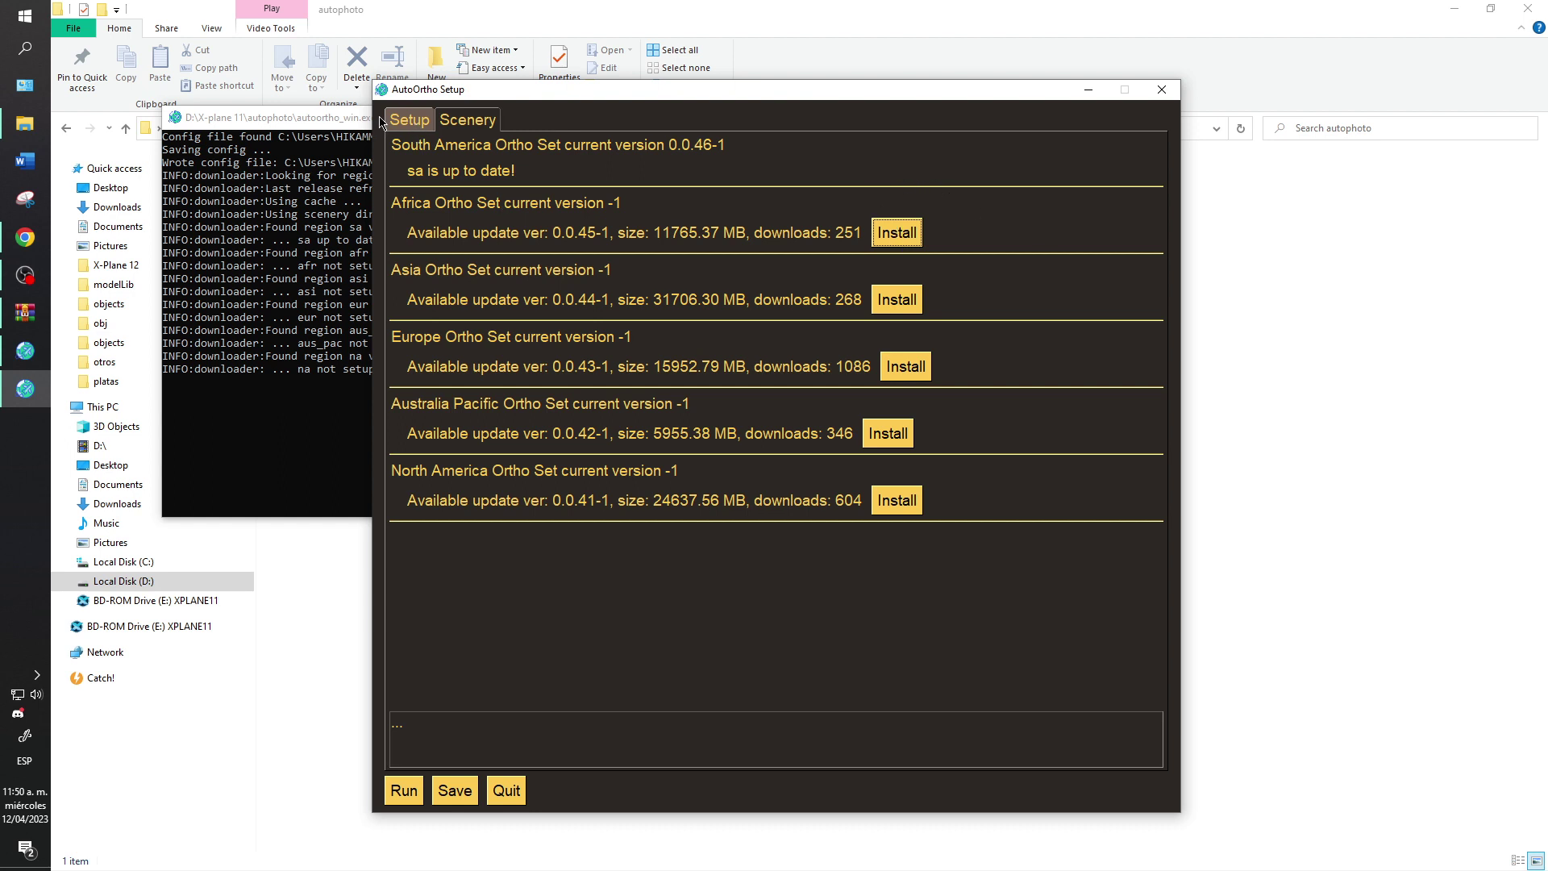
{"action": "left_click", "coordinate": [410, 121]}
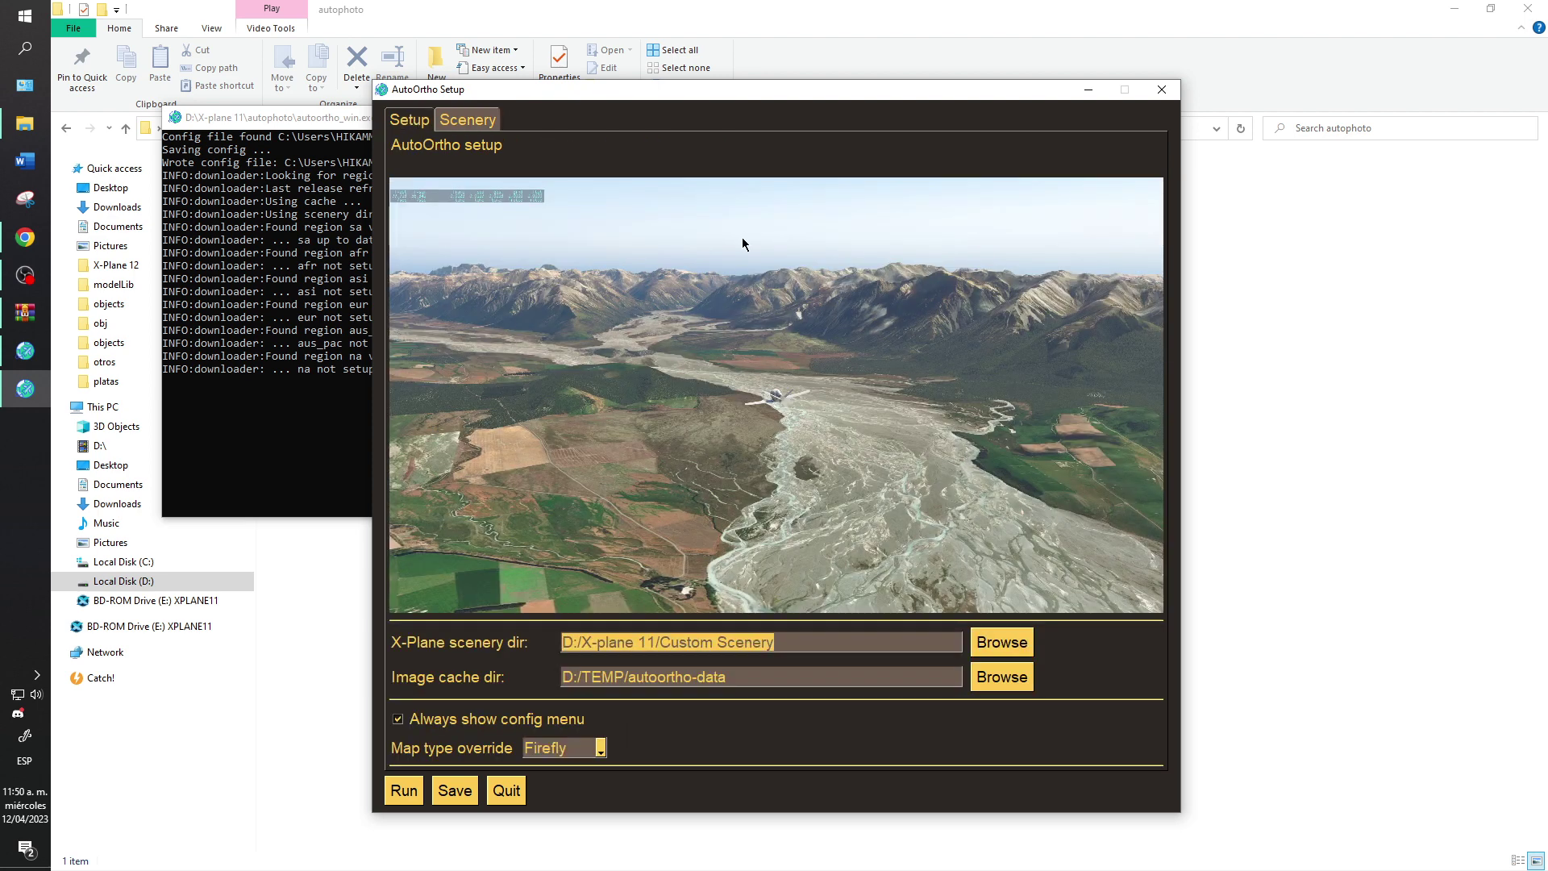
- Recheck the regional ortho sets, run AutoOrtho, and allow autoortho_win.exe through Windows Defender Firewall on private networks
{"action": "left_click", "coordinate": [482, 125]}
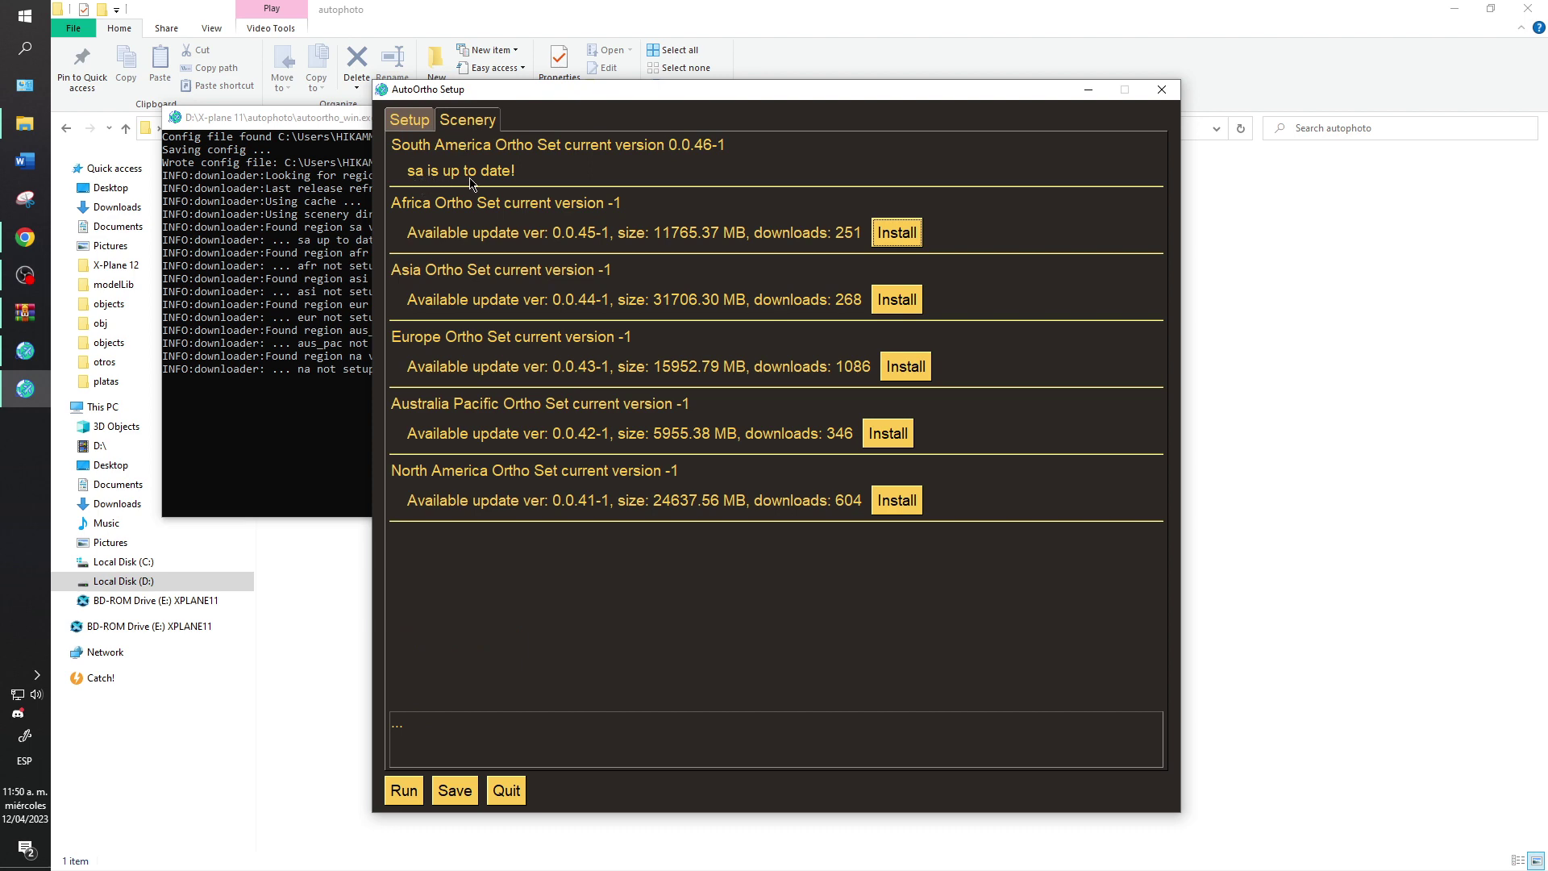
{"action": "left_click", "coordinate": [416, 125]}
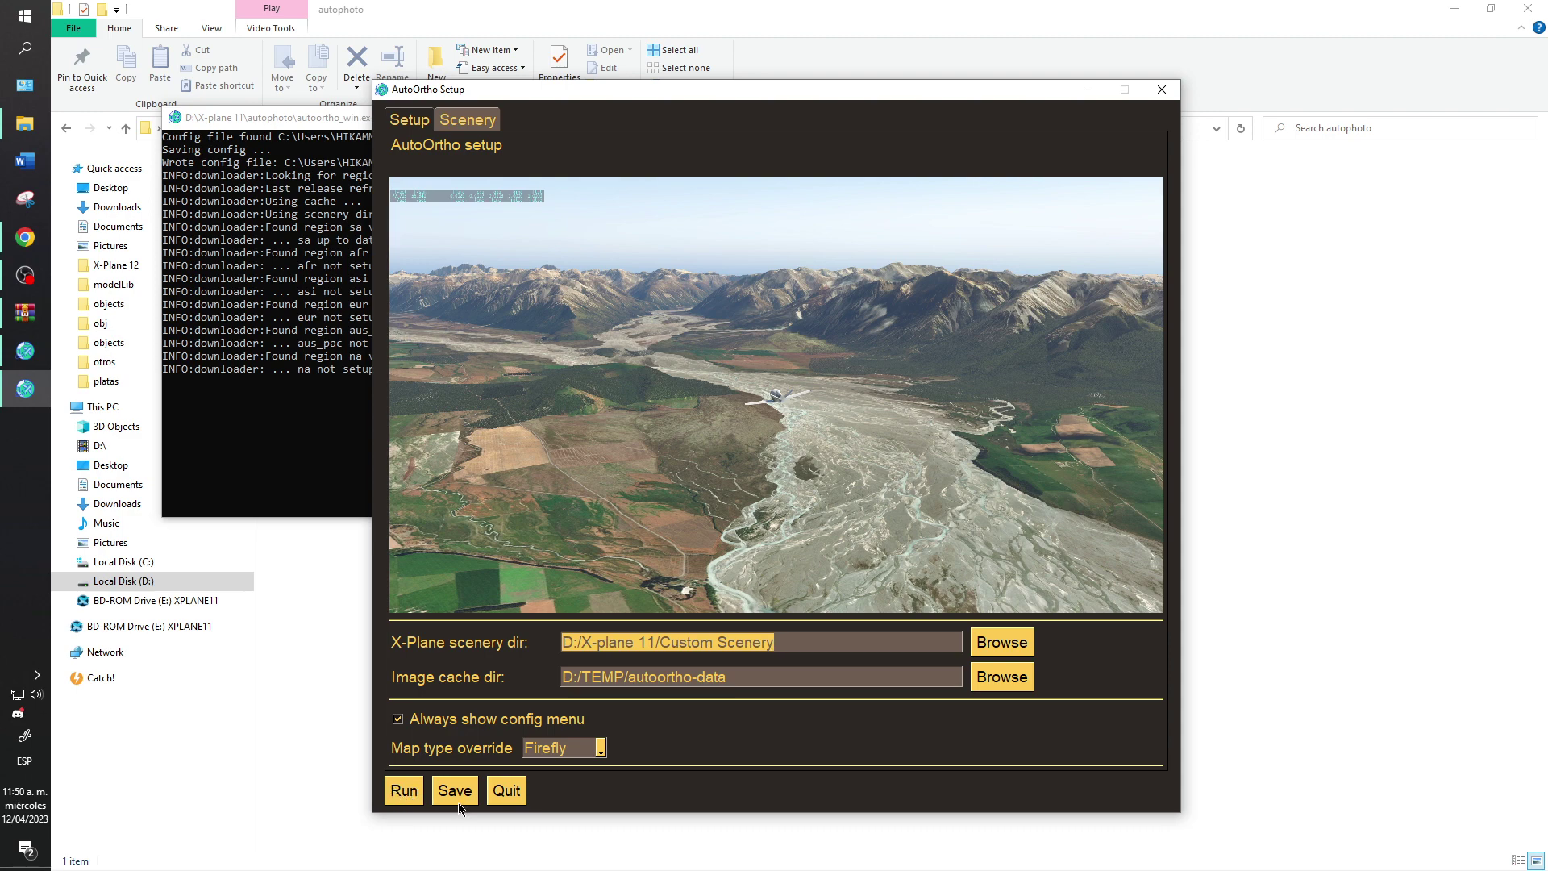
{"action": "left_click", "coordinate": [405, 791]}
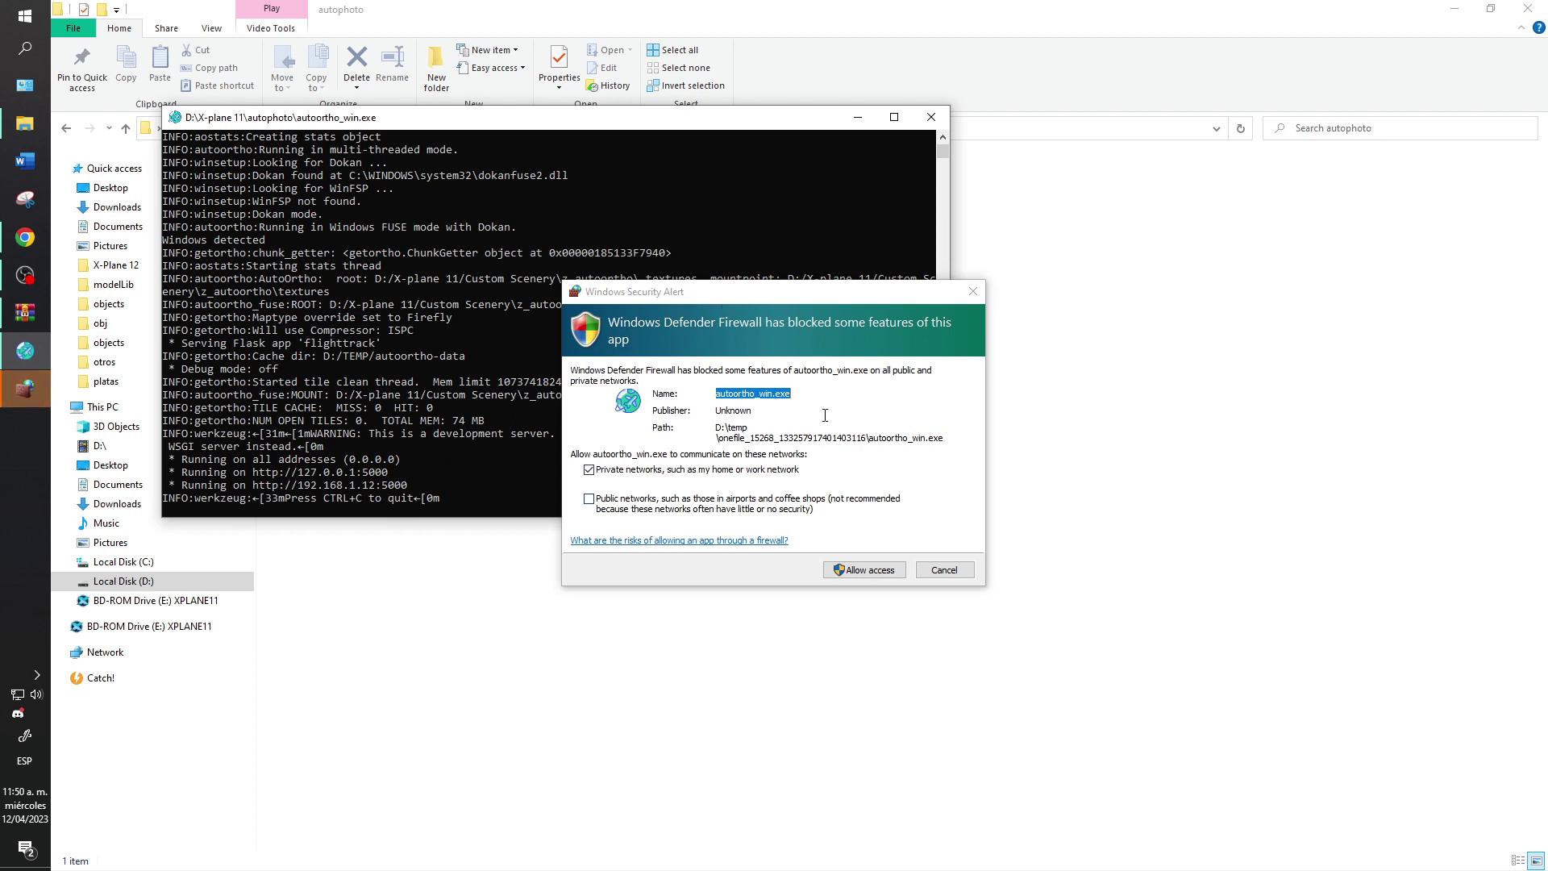
{"action": "left_click", "coordinate": [882, 570]}
- Switch to Chrome and examine the a1.png image for the scenery_packs.ini order of airports, overlays, SimHeaven, model libraries and ortho tiles
{"action": "mouse_move", "coordinate": [12, 253]}
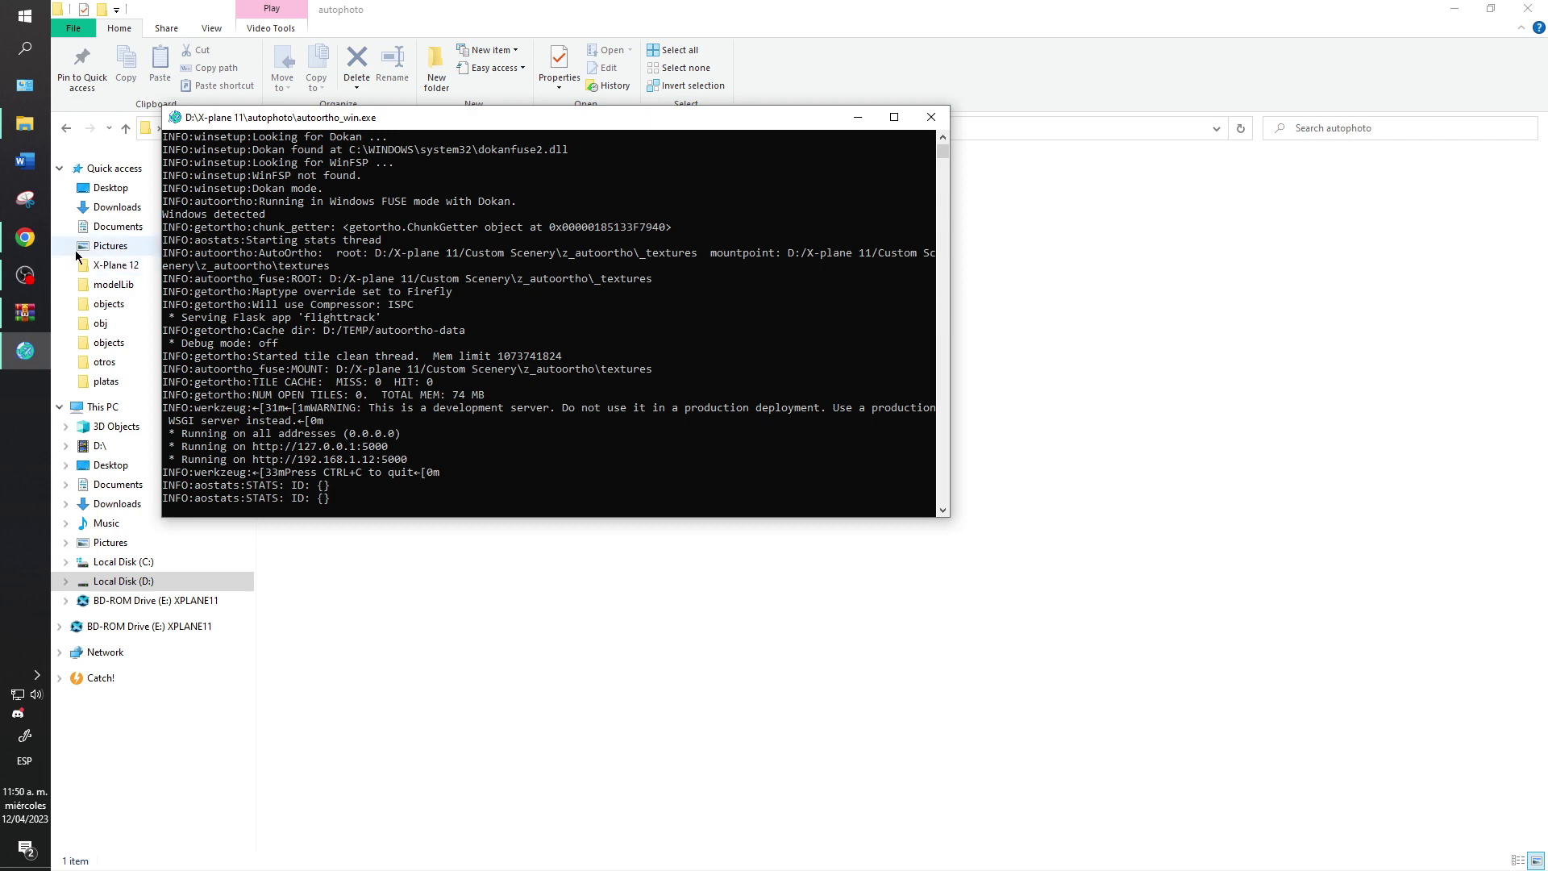
{"action": "left_click", "coordinate": [25, 237]}
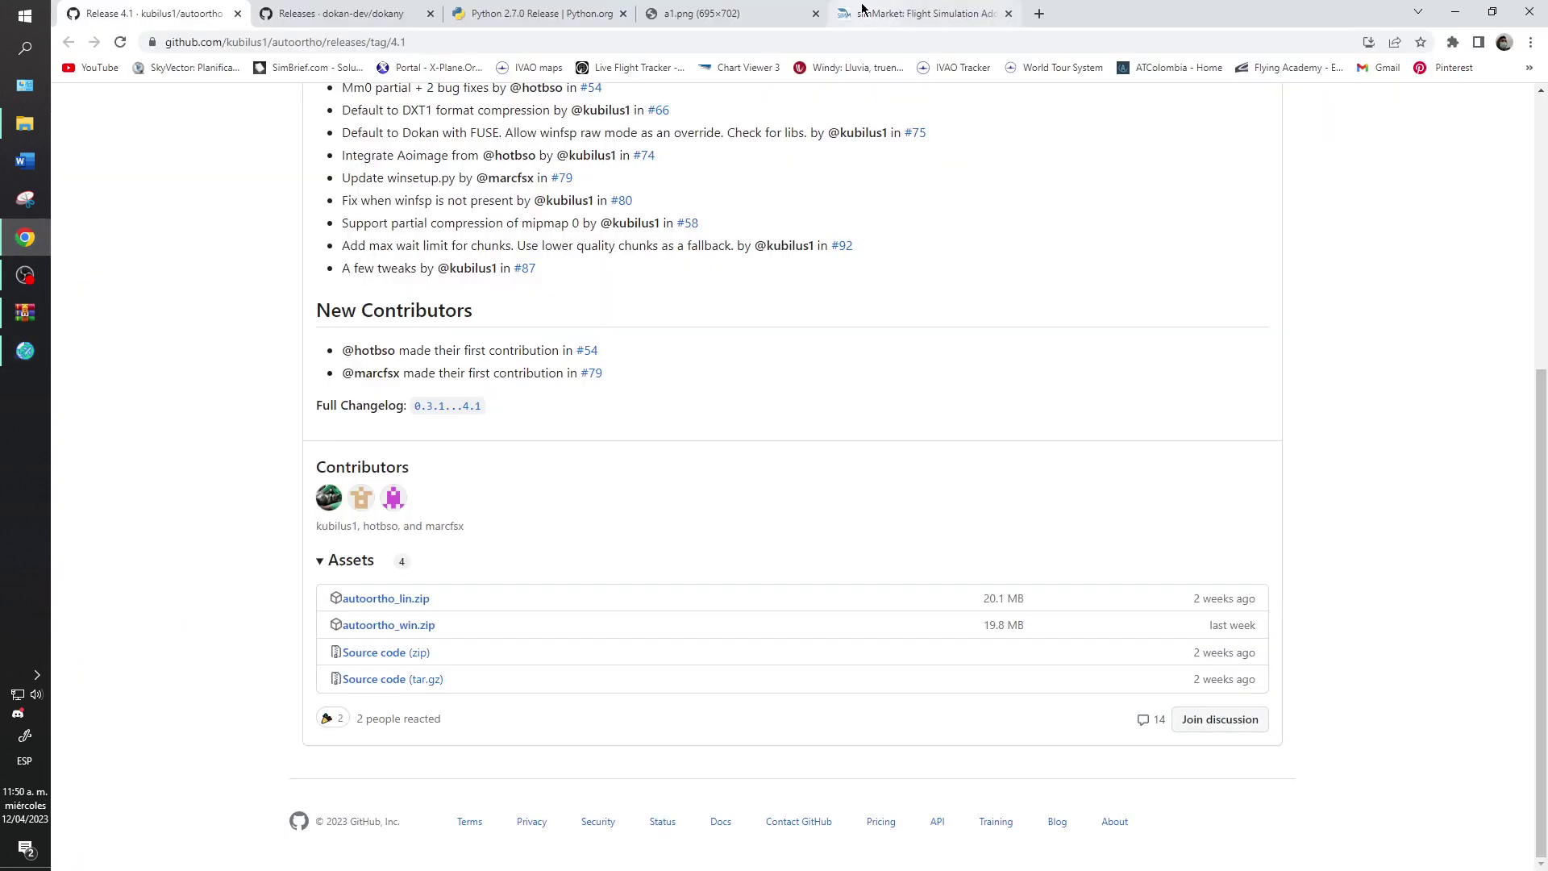
{"action": "left_click", "coordinate": [694, 6]}
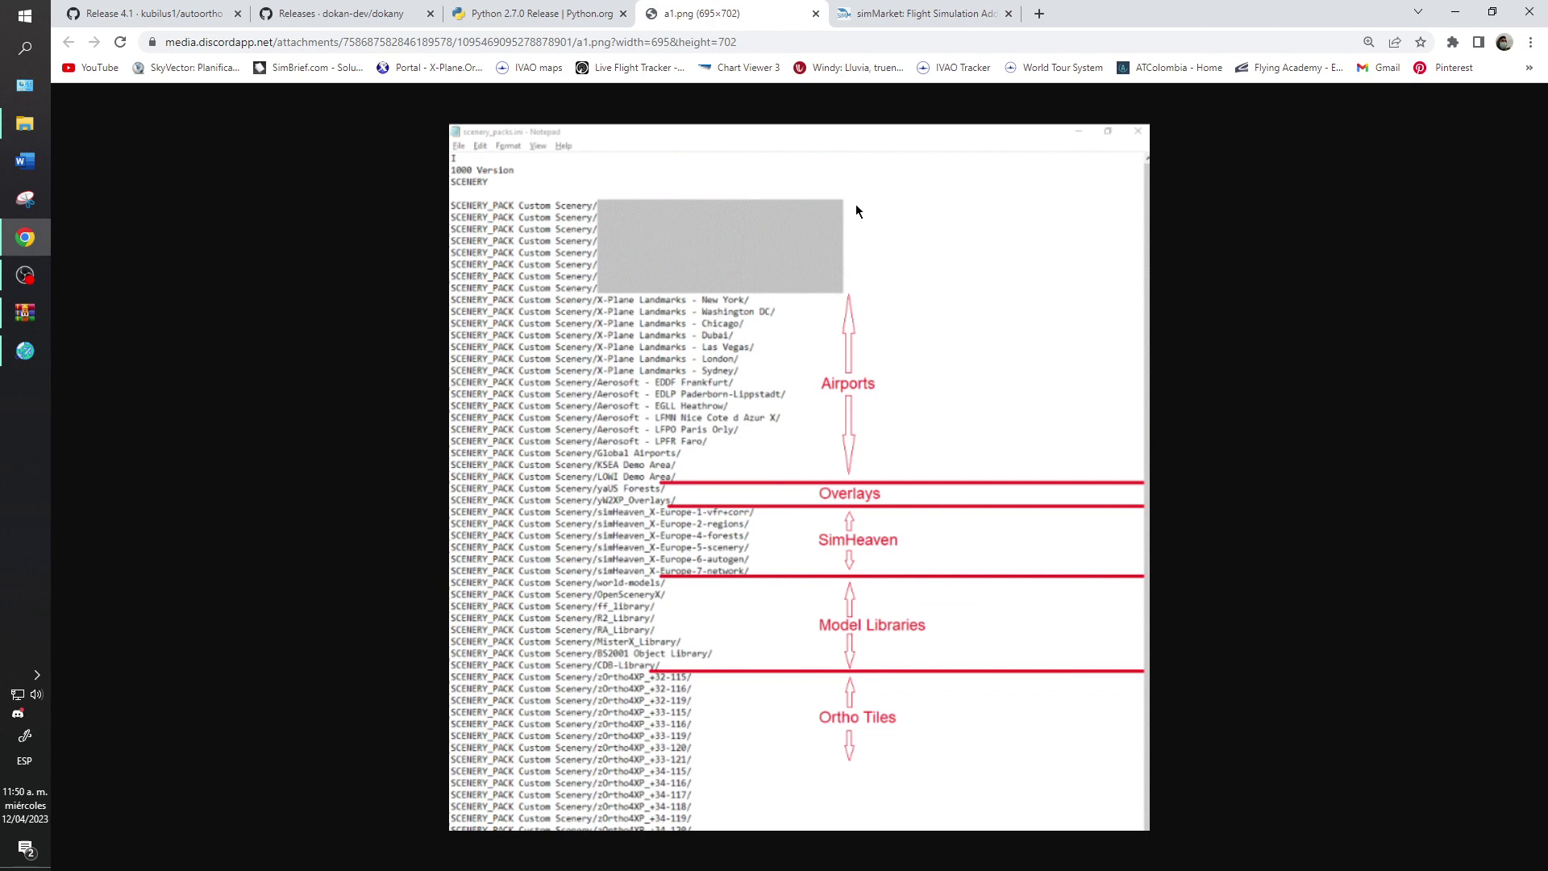
{"action": "scroll", "coordinate": [854, 205], "scroll_direction": "up", "scroll_amount": 2, "text": "ctrl"}
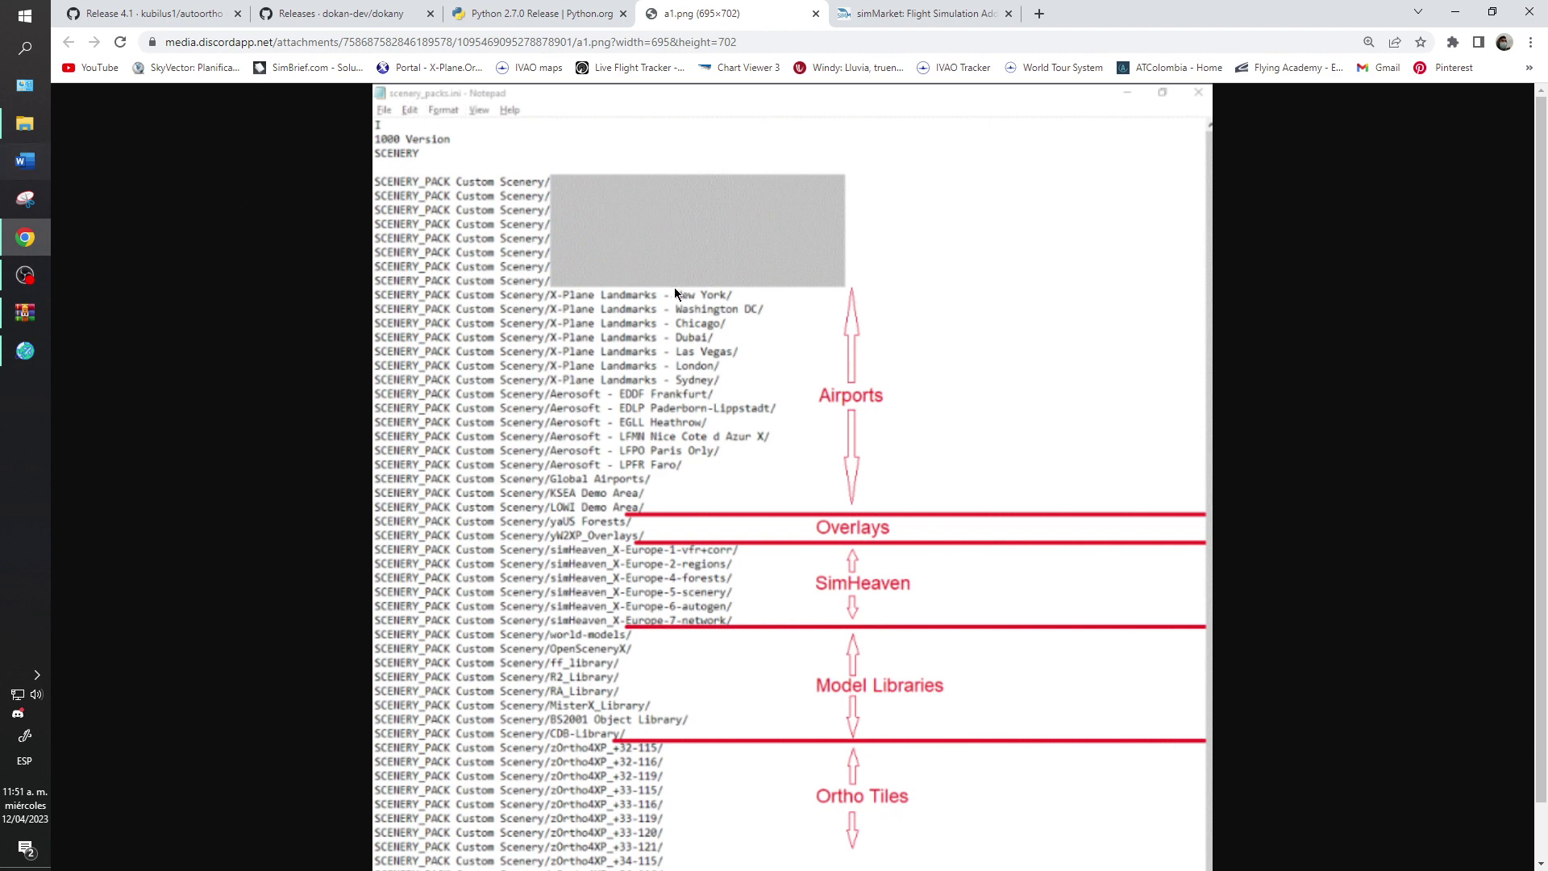
{"action": "scroll", "coordinate": [903, 286], "scroll_direction": "down", "scroll_amount": 1}
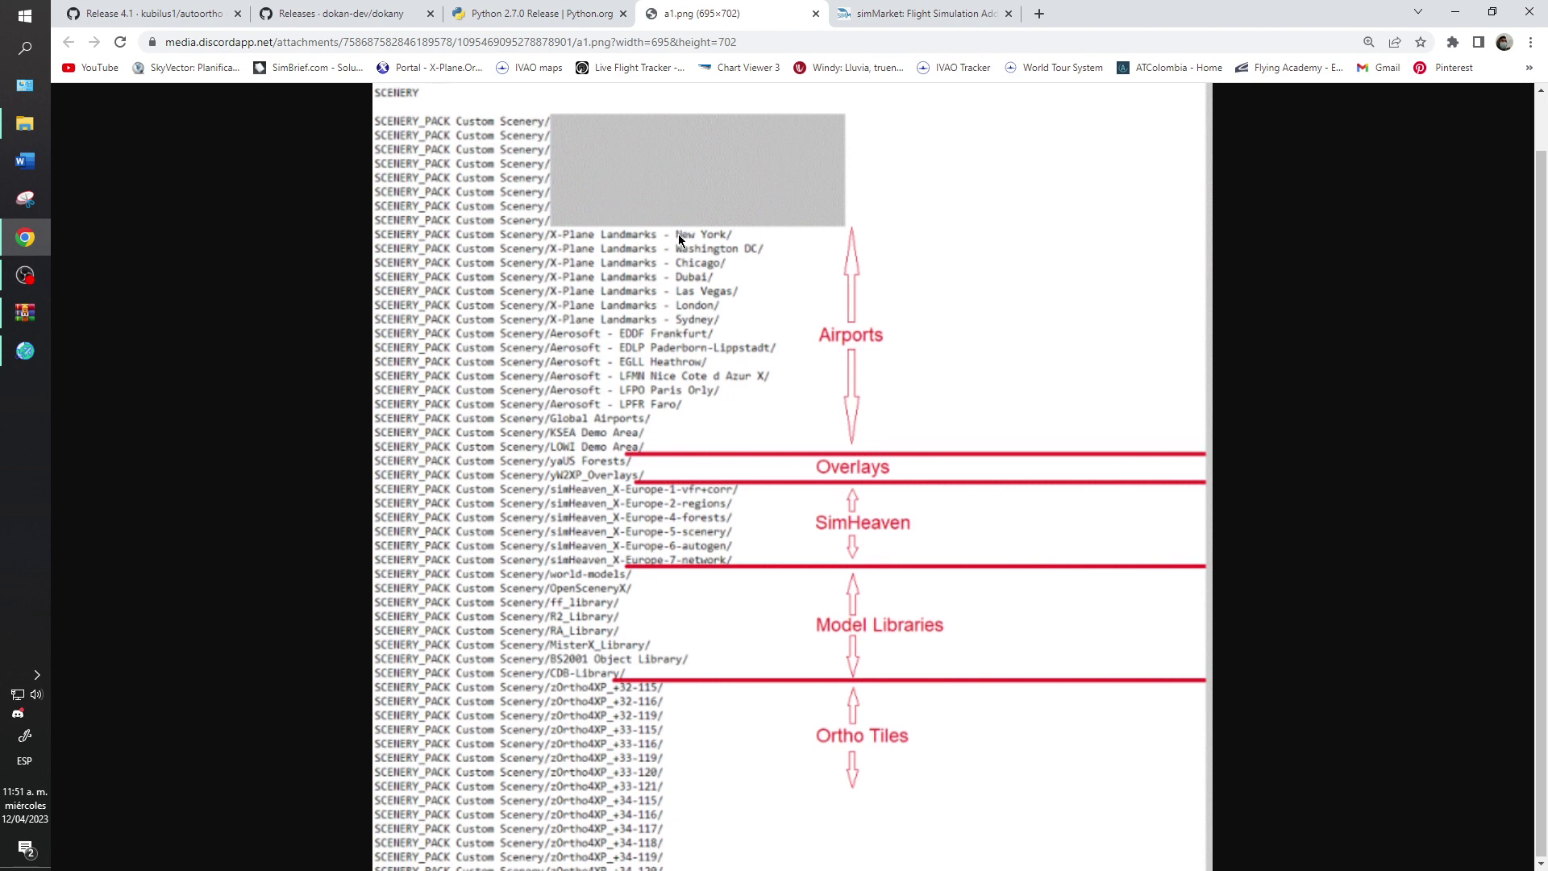
{"action": "scroll", "coordinate": [801, 333], "scroll_direction": "up", "scroll_amount": 1}
{"action": "scroll", "coordinate": [780, 301], "scroll_direction": "down", "scroll_amount": 1}
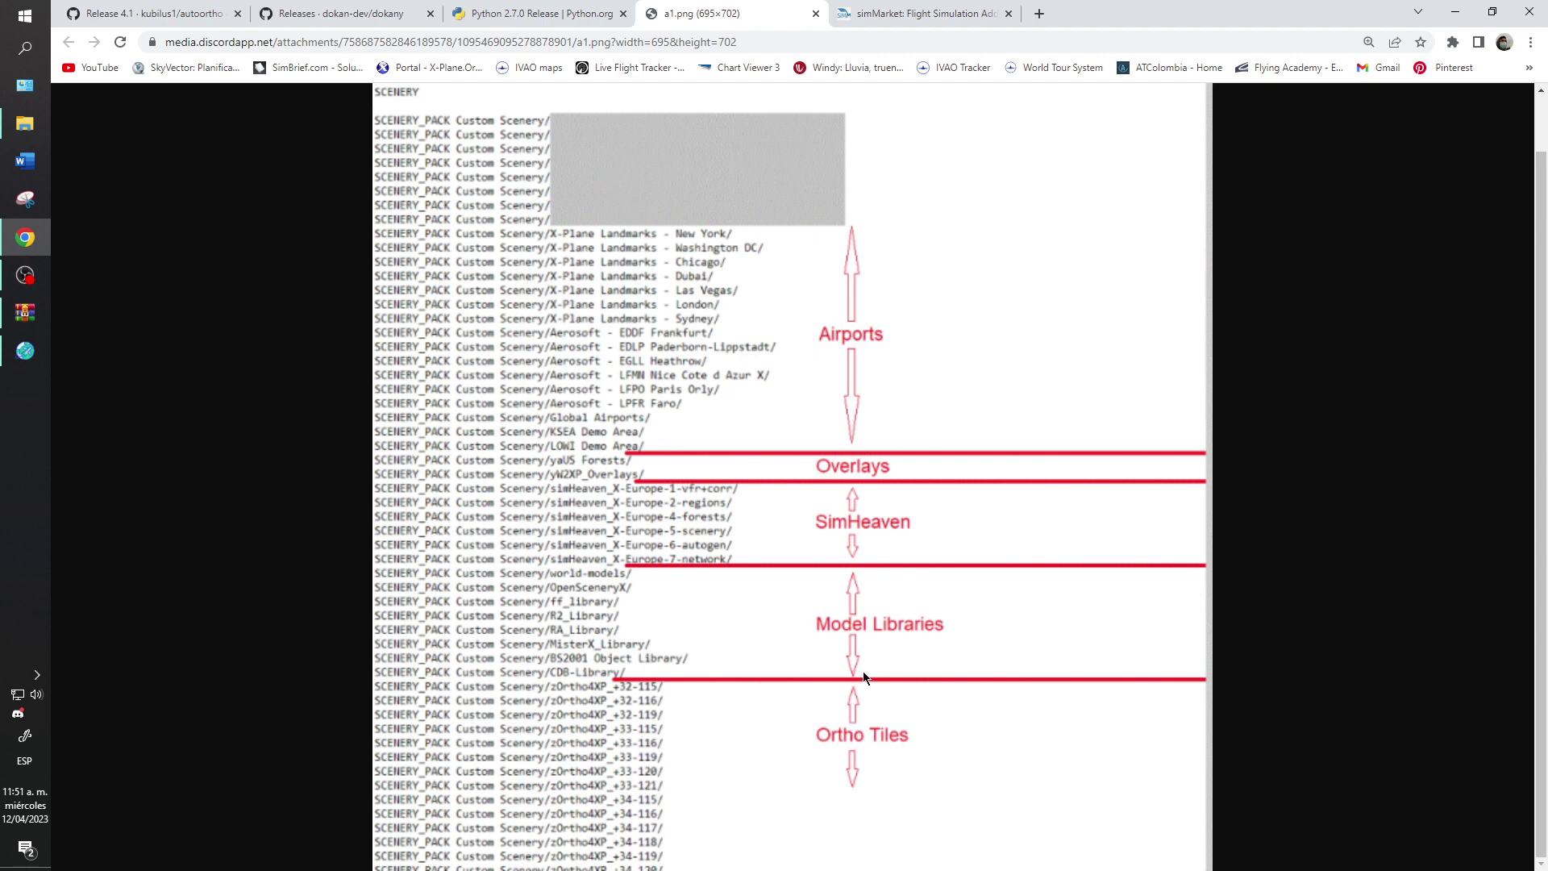
- Check the running AutoOrtho console log and bring up the autoortho_win.zip archive window
{"action": "left_click", "coordinate": [22, 351]}
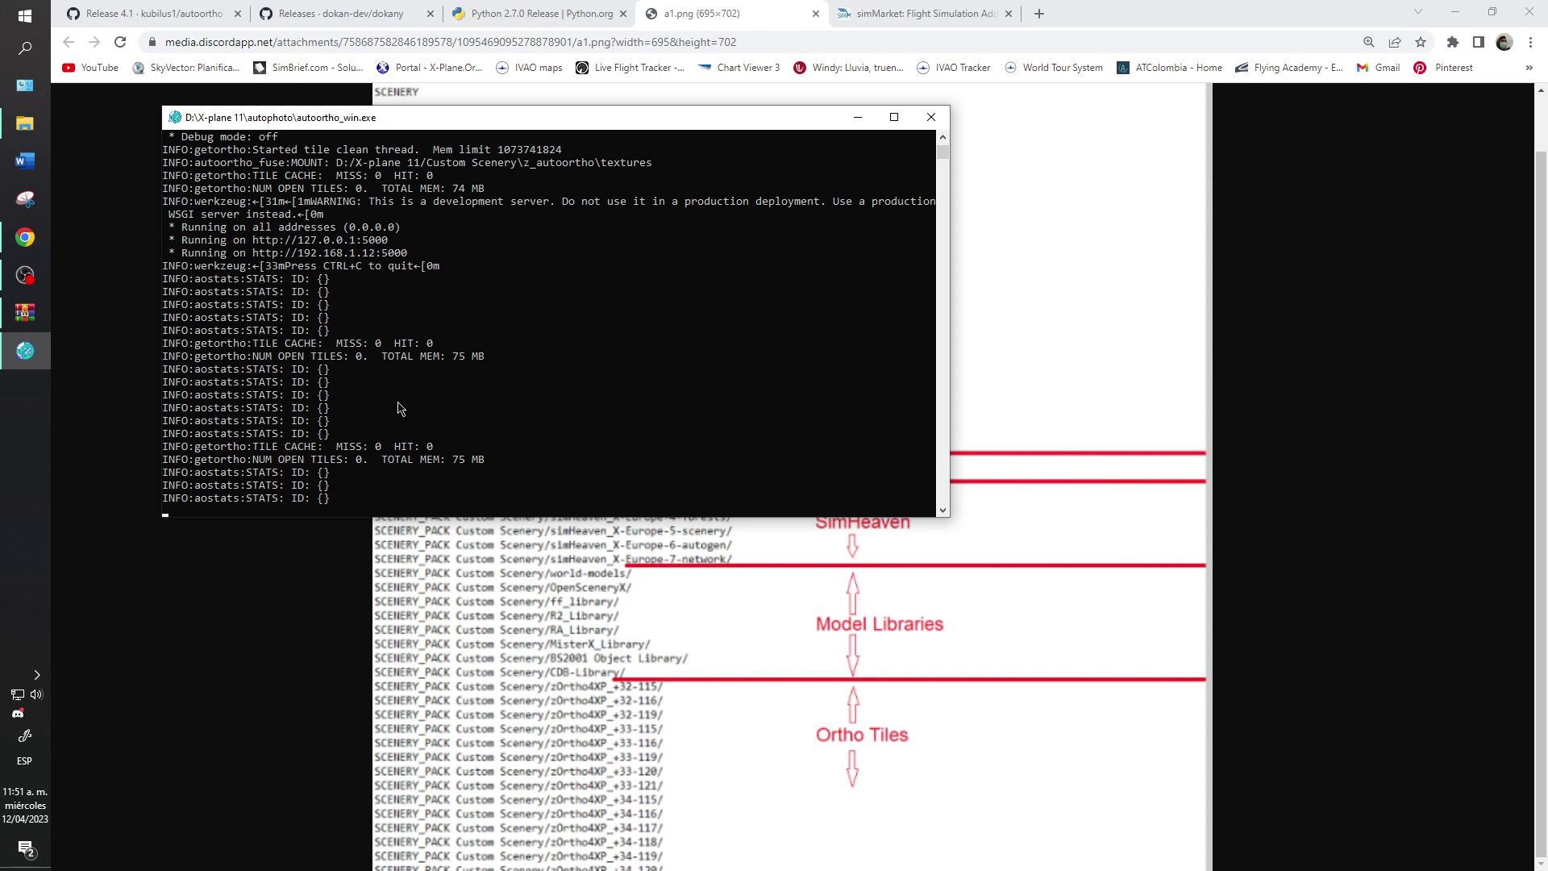
{"action": "mouse_move", "coordinate": [20, 319]}
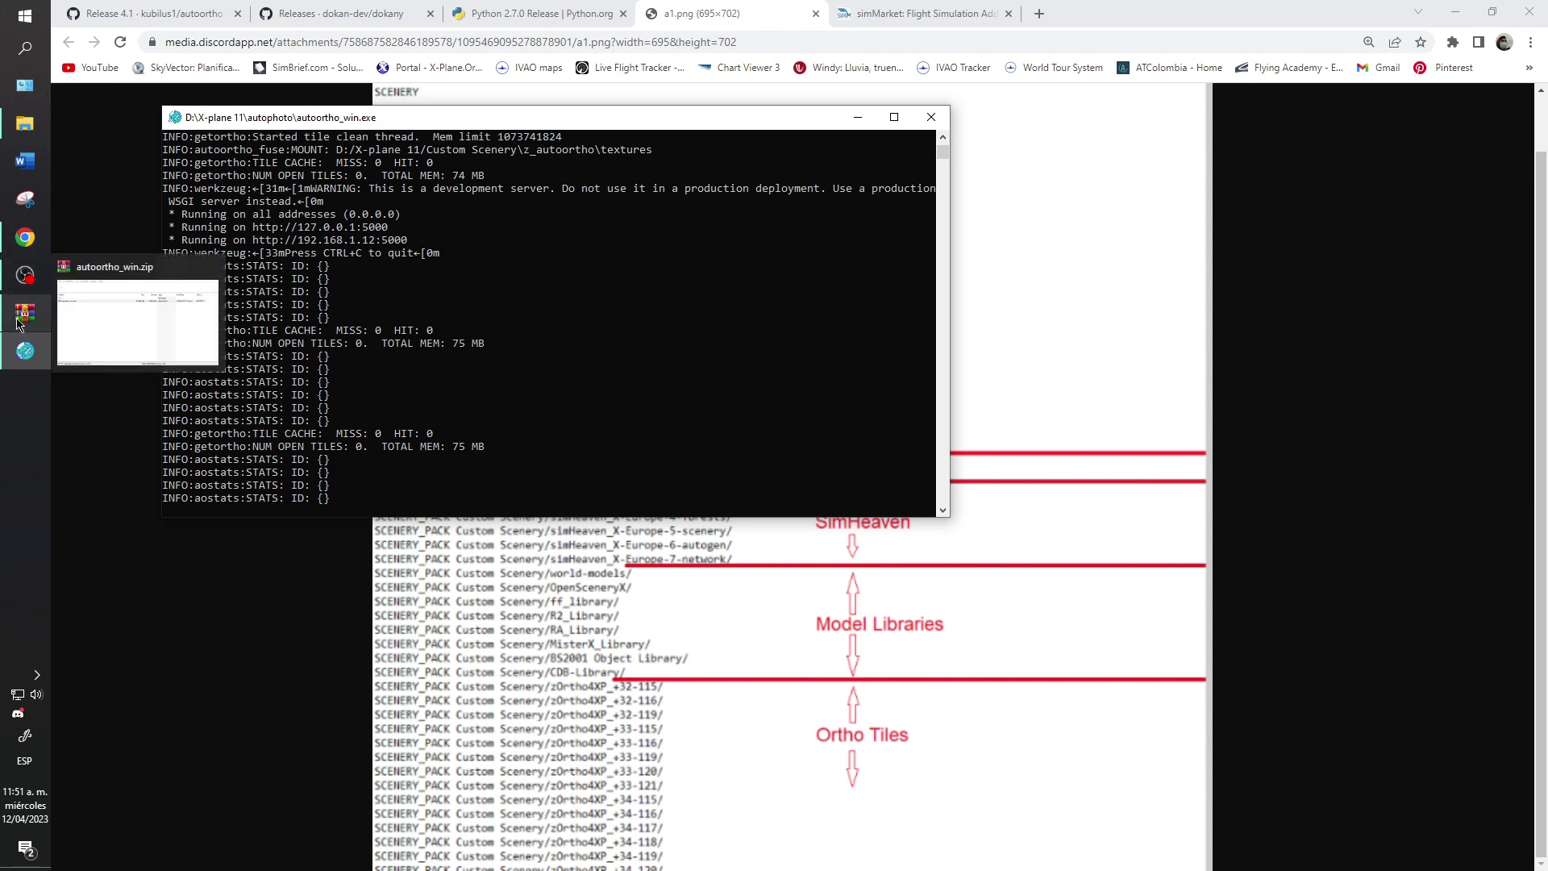
{"action": "left_click", "coordinate": [134, 337]}
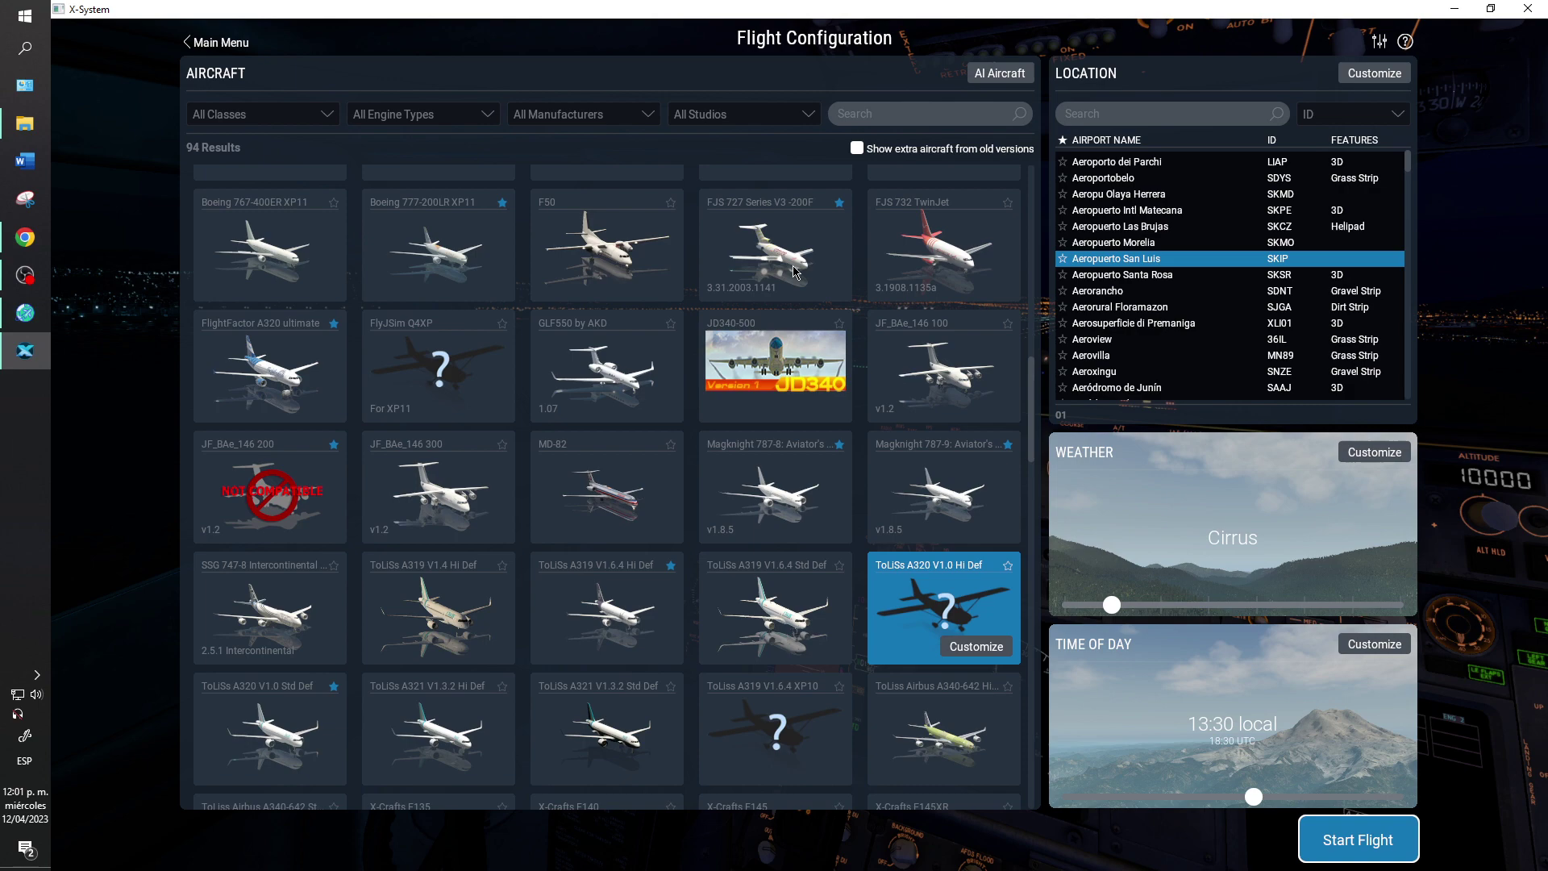
- Browse X-Plane's aircraft list and open the customization page of the ToLiss A320 V1.0 Hi Def
{"action": "scroll", "coordinate": [794, 272], "scroll_direction": "up", "scroll_amount": 5}
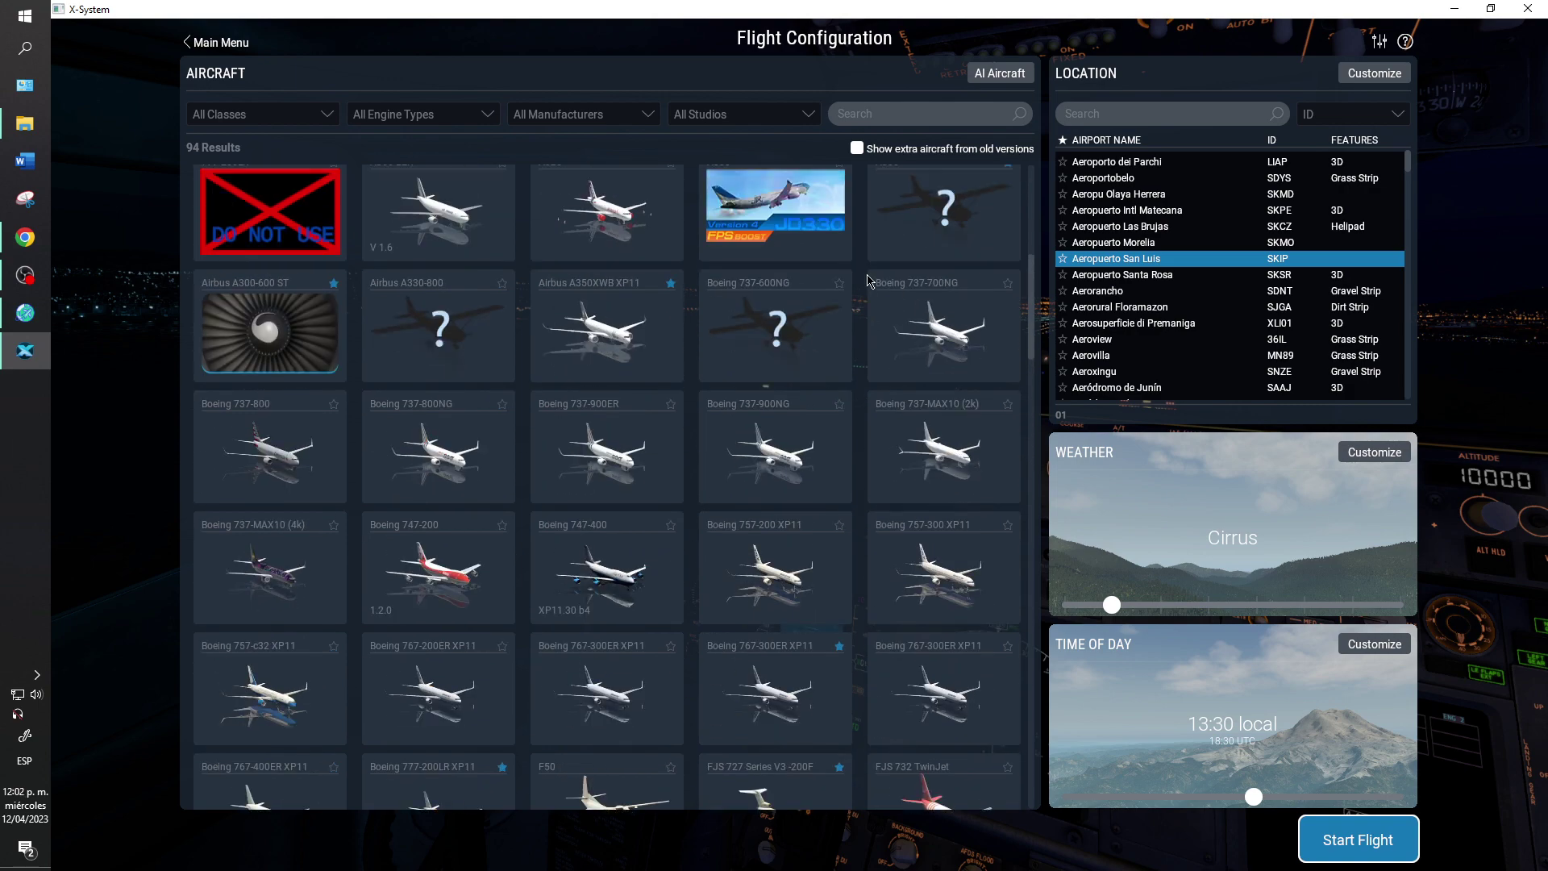
{"action": "scroll", "coordinate": [868, 280], "scroll_direction": "up", "scroll_amount": 4}
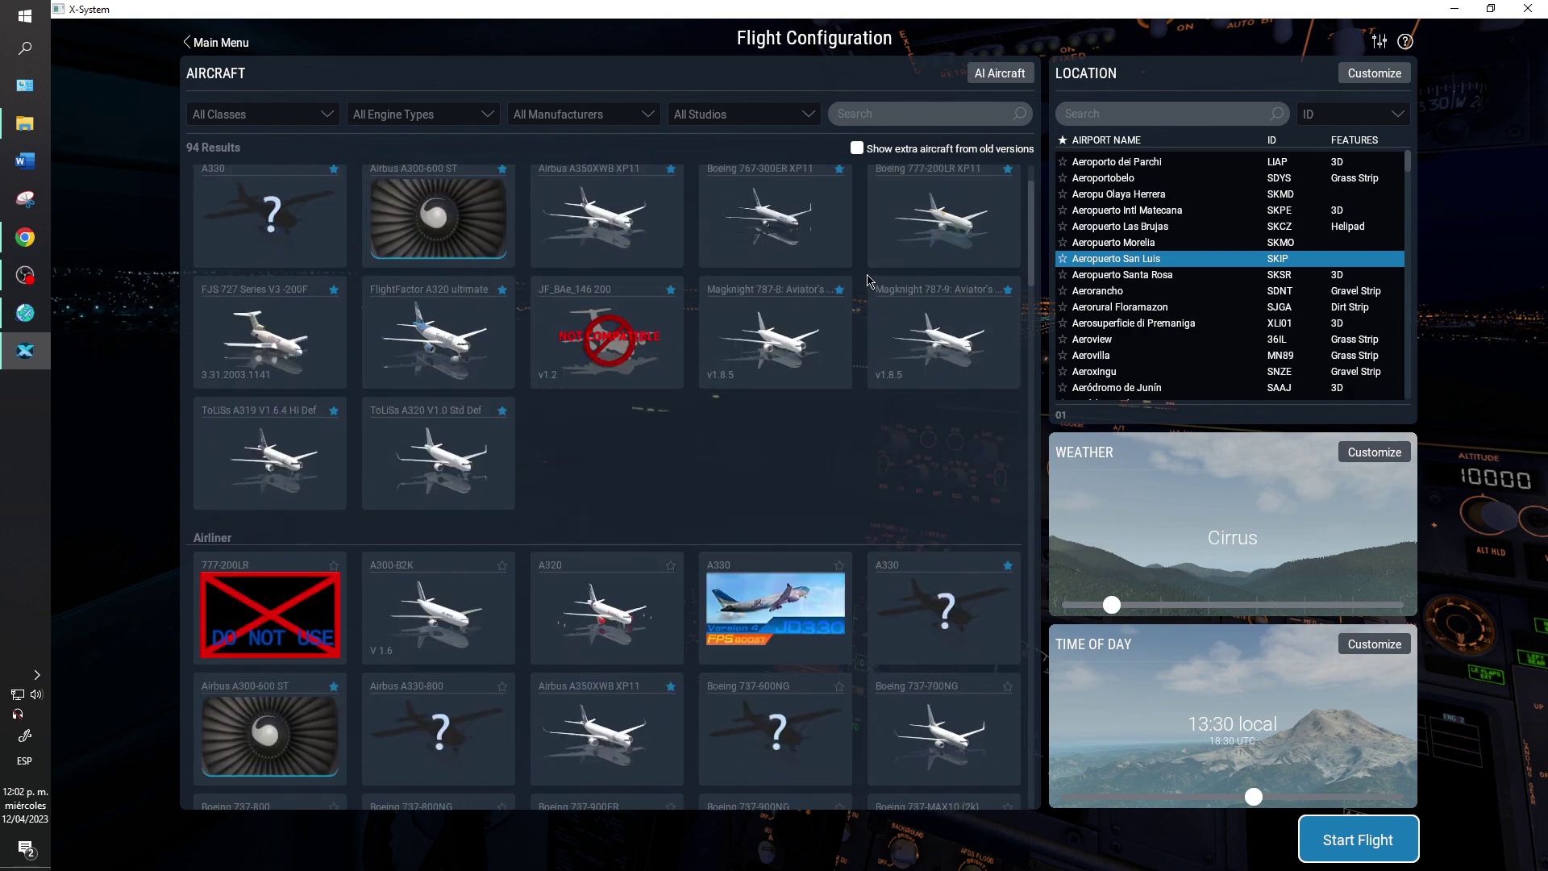
{"action": "scroll", "coordinate": [866, 282], "scroll_direction": "down", "scroll_amount": 4}
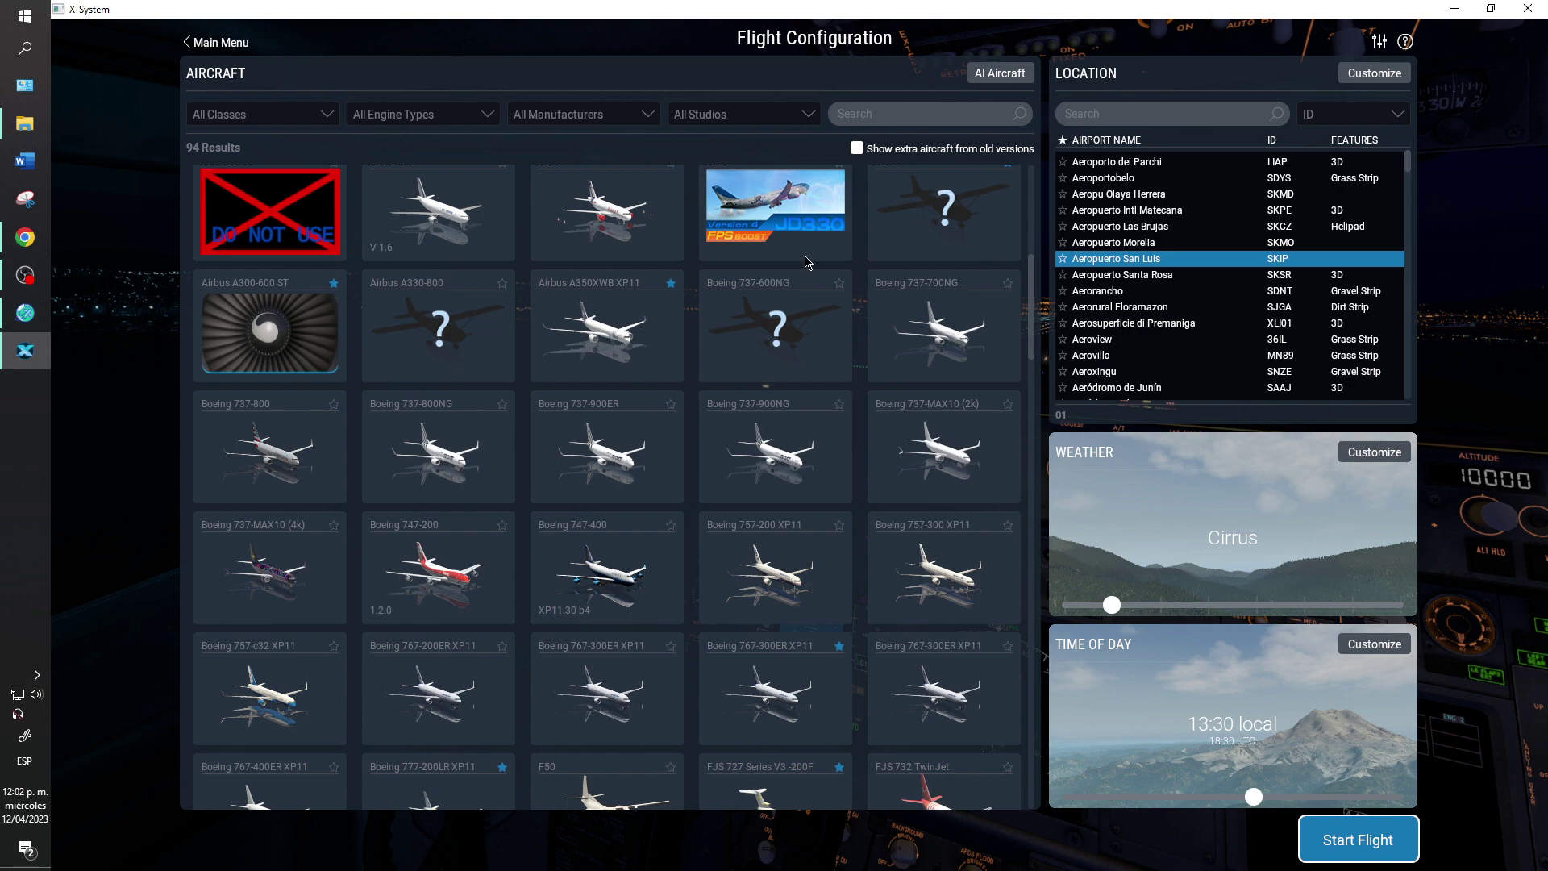
{"action": "scroll", "coordinate": [798, 266], "scroll_direction": "down", "scroll_amount": 6}
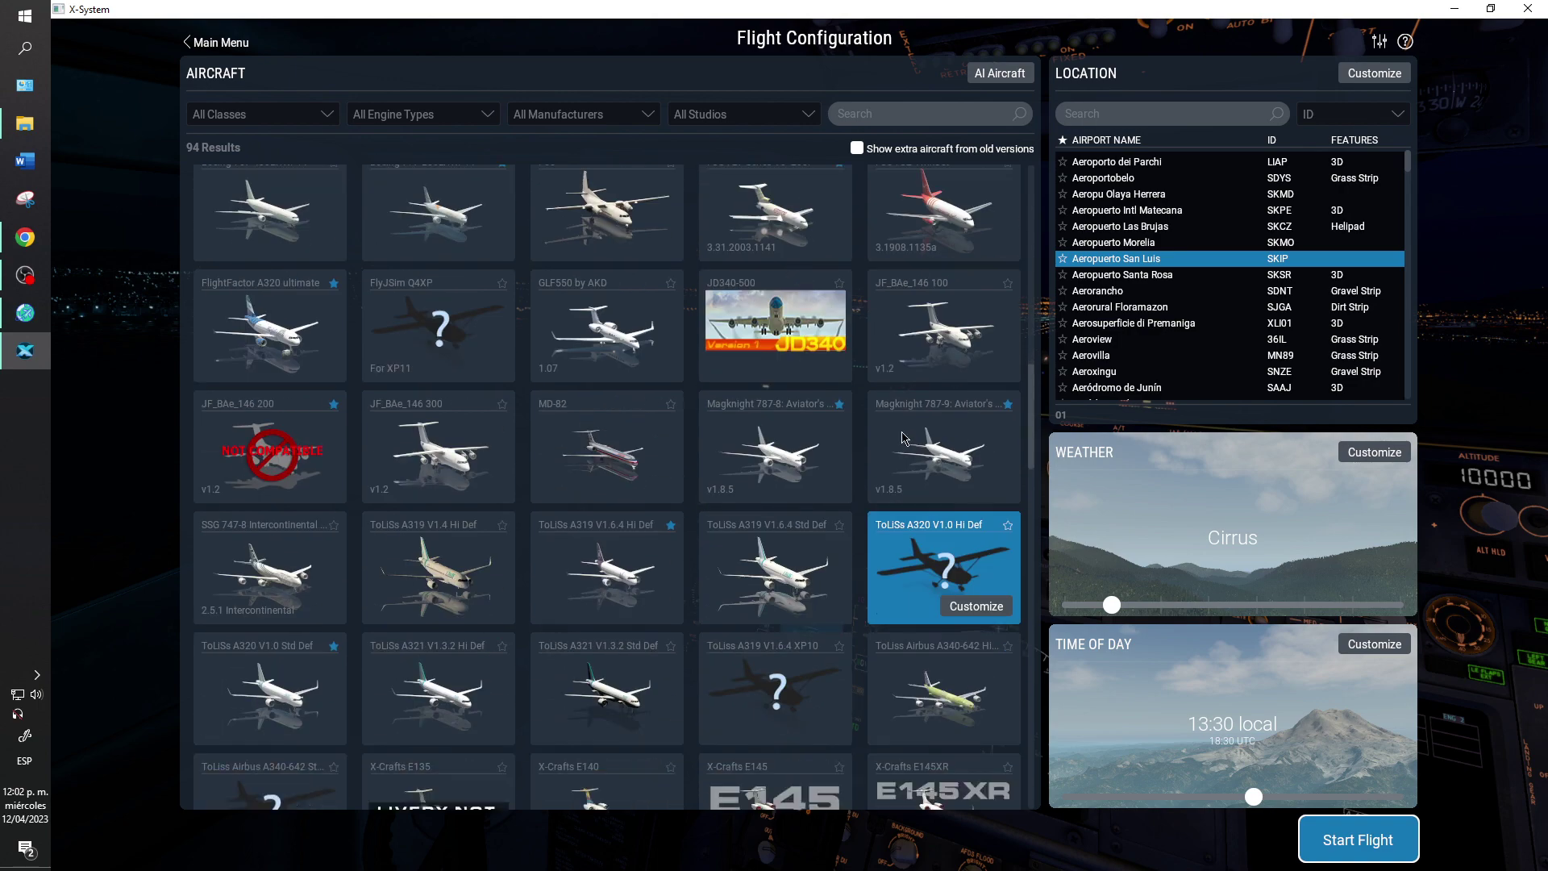
{"action": "left_click", "coordinate": [974, 606]}
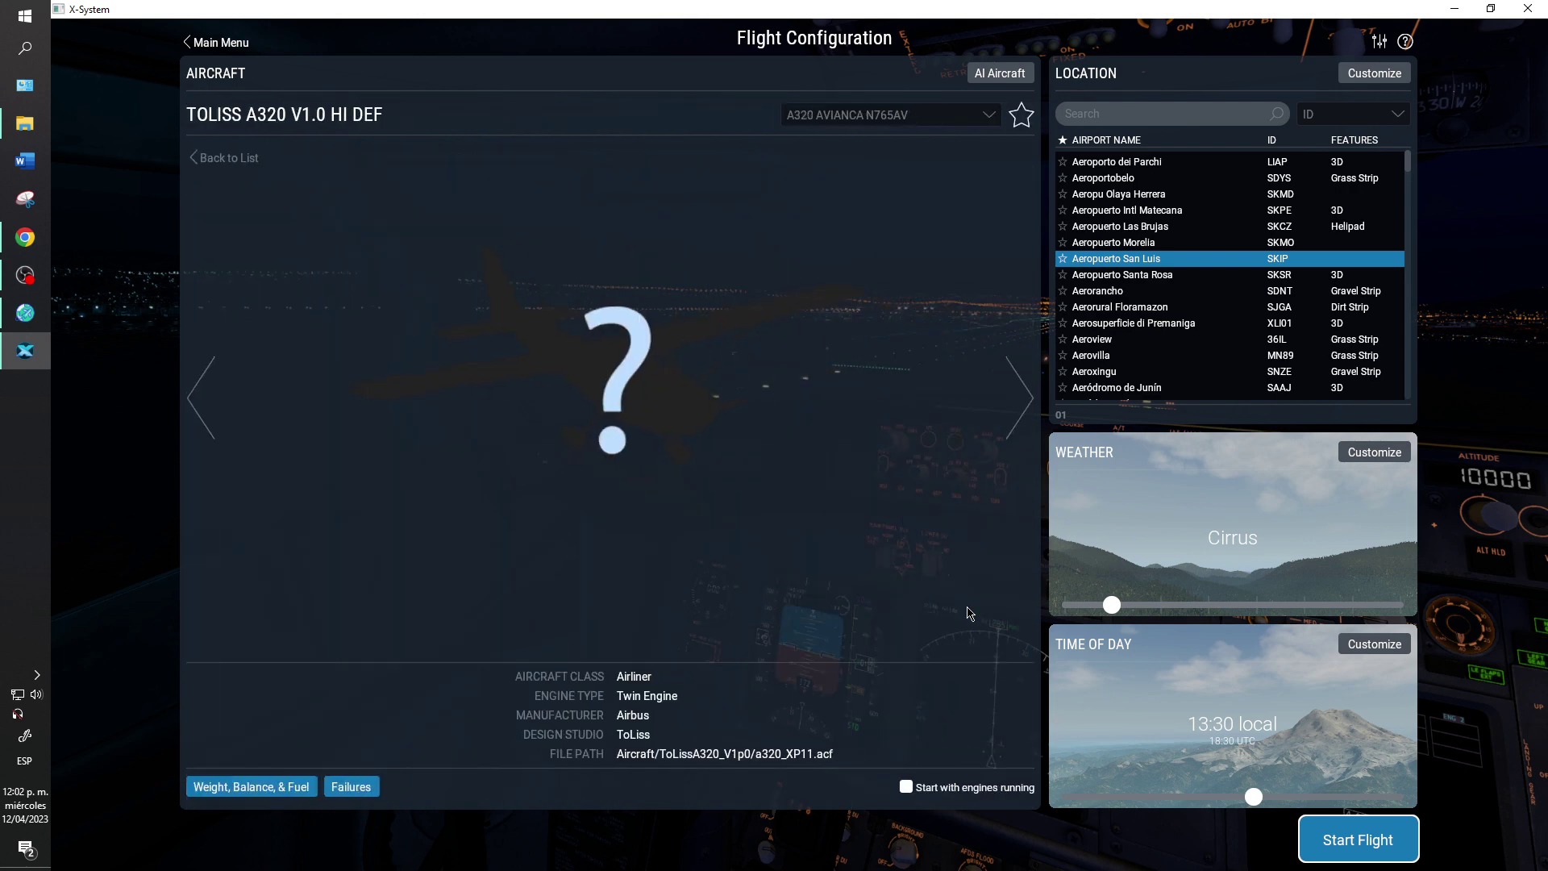
- Customize the flight's location and confirm ramp start 01 at Aeropuerto San Luis (SKIP)
{"action": "double_click", "coordinate": [1116, 259]}
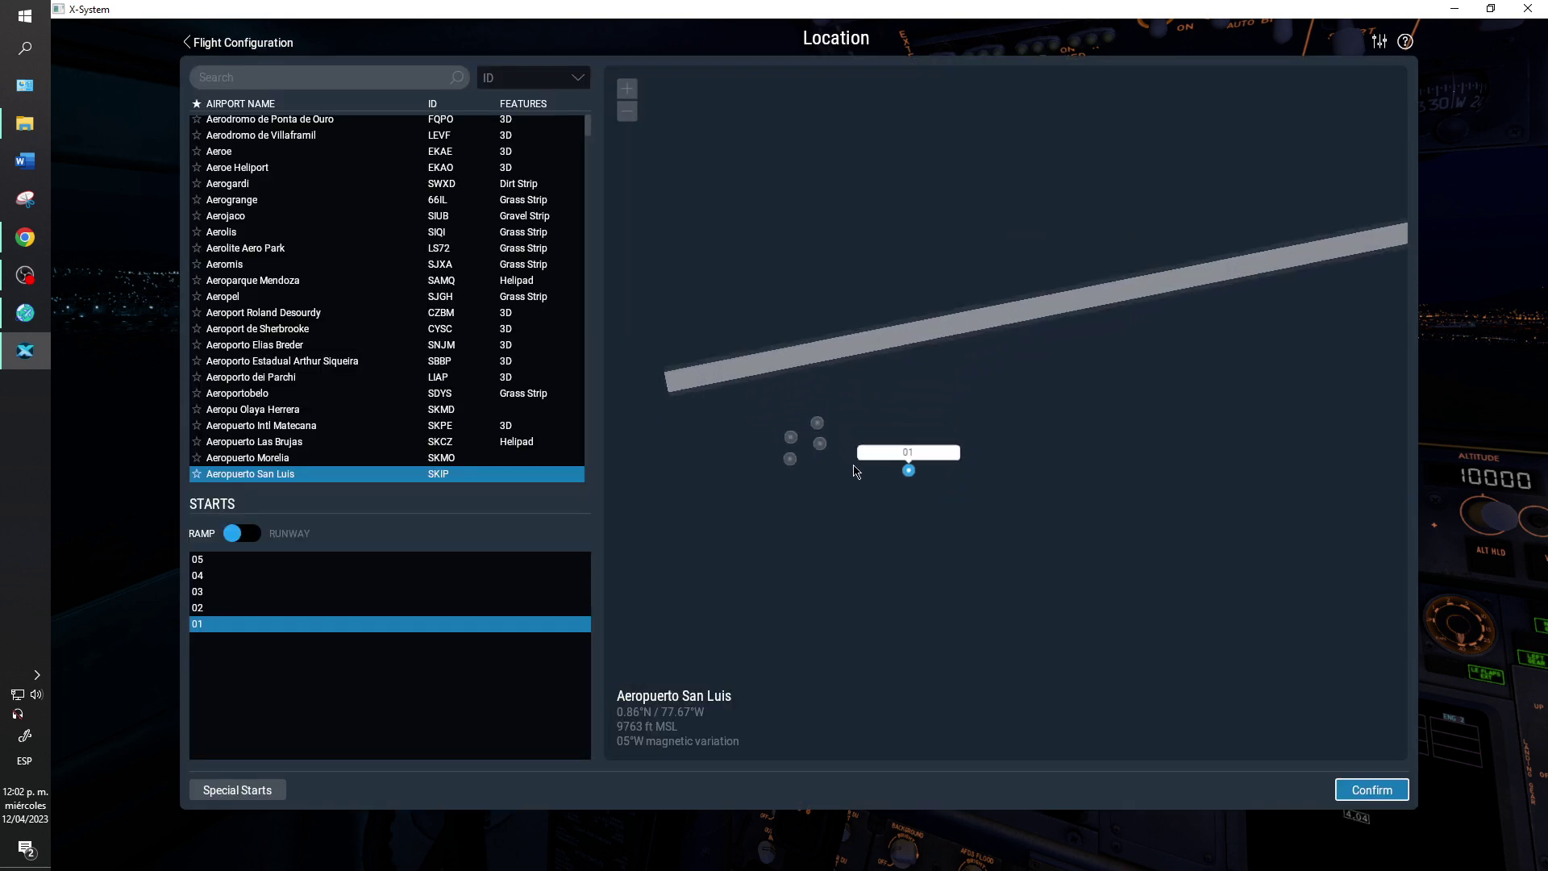
{"action": "left_click", "coordinate": [823, 446]}
{"action": "left_click", "coordinate": [911, 469]}
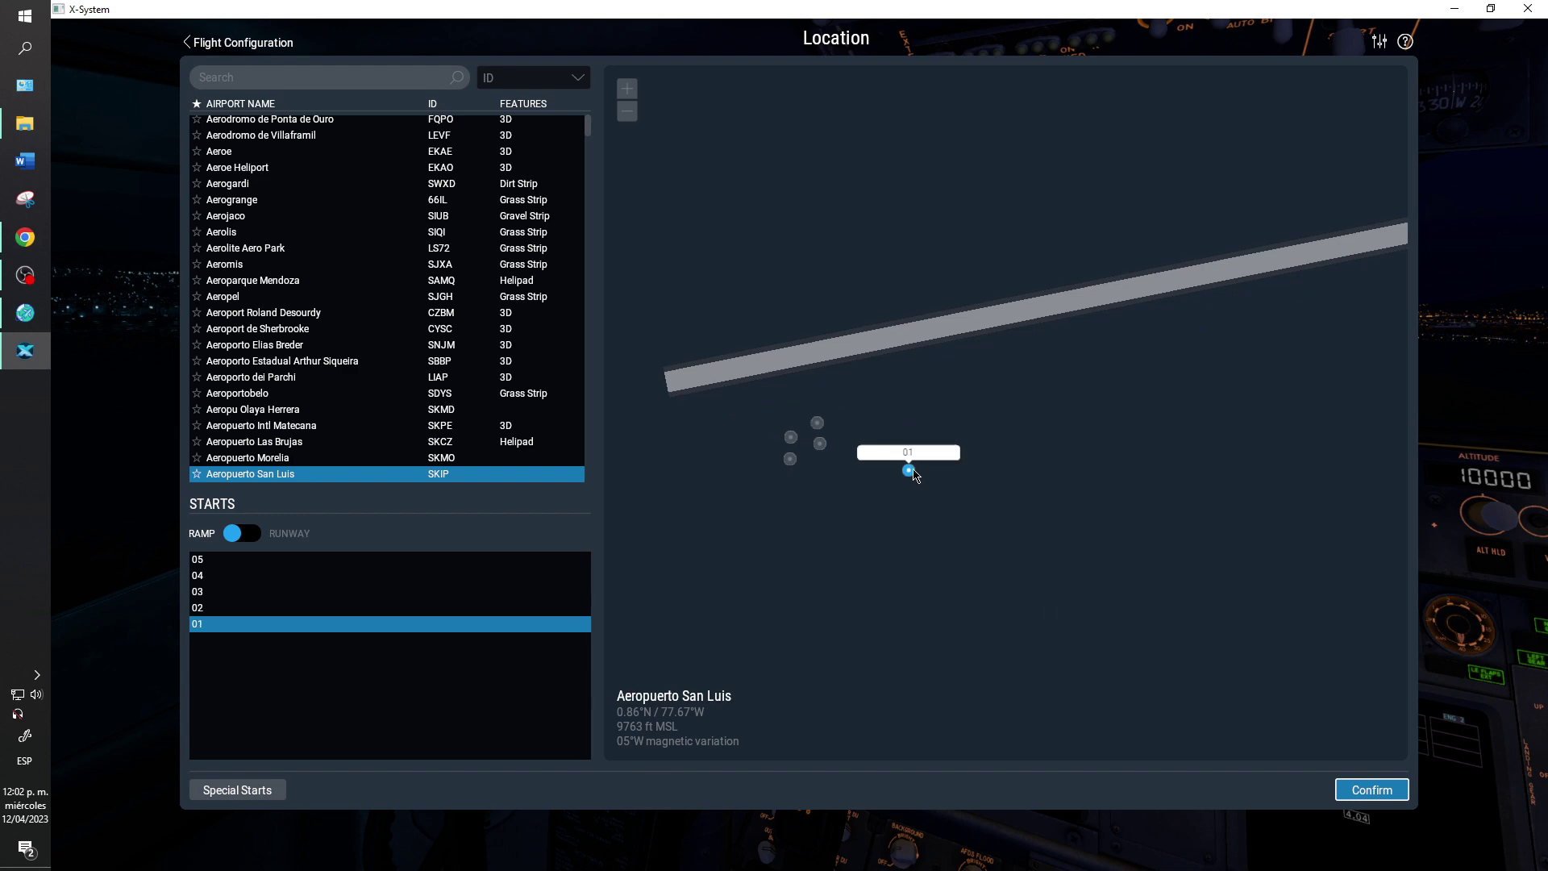
{"action": "left_click", "coordinate": [1370, 791]}
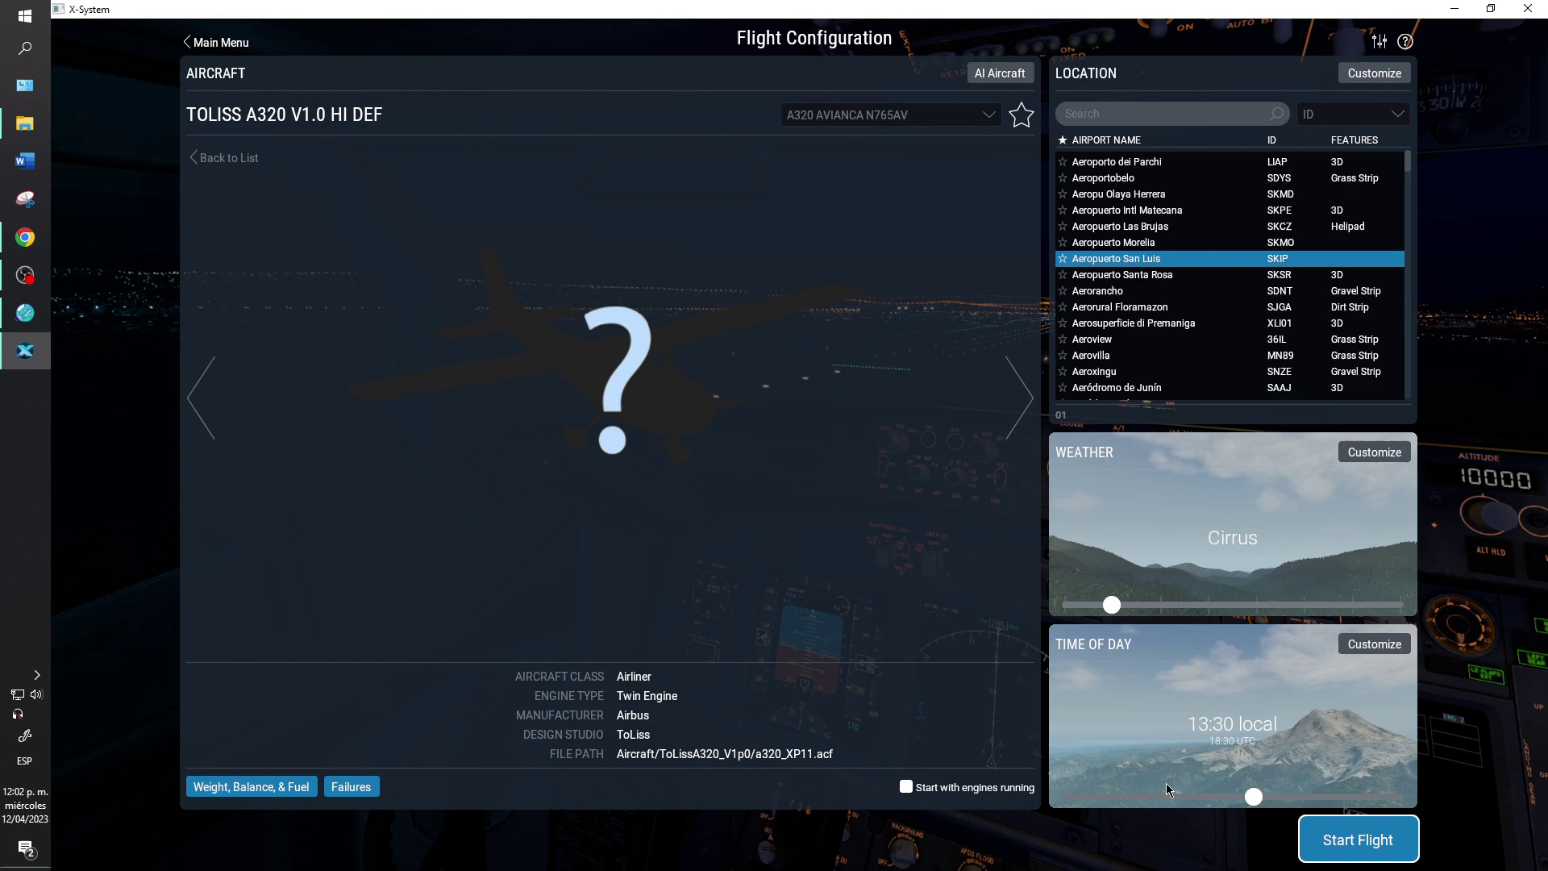
- Start the configured flight and switch to the AutoOrtho console while the simulator loads
{"action": "left_click", "coordinate": [1362, 842]}
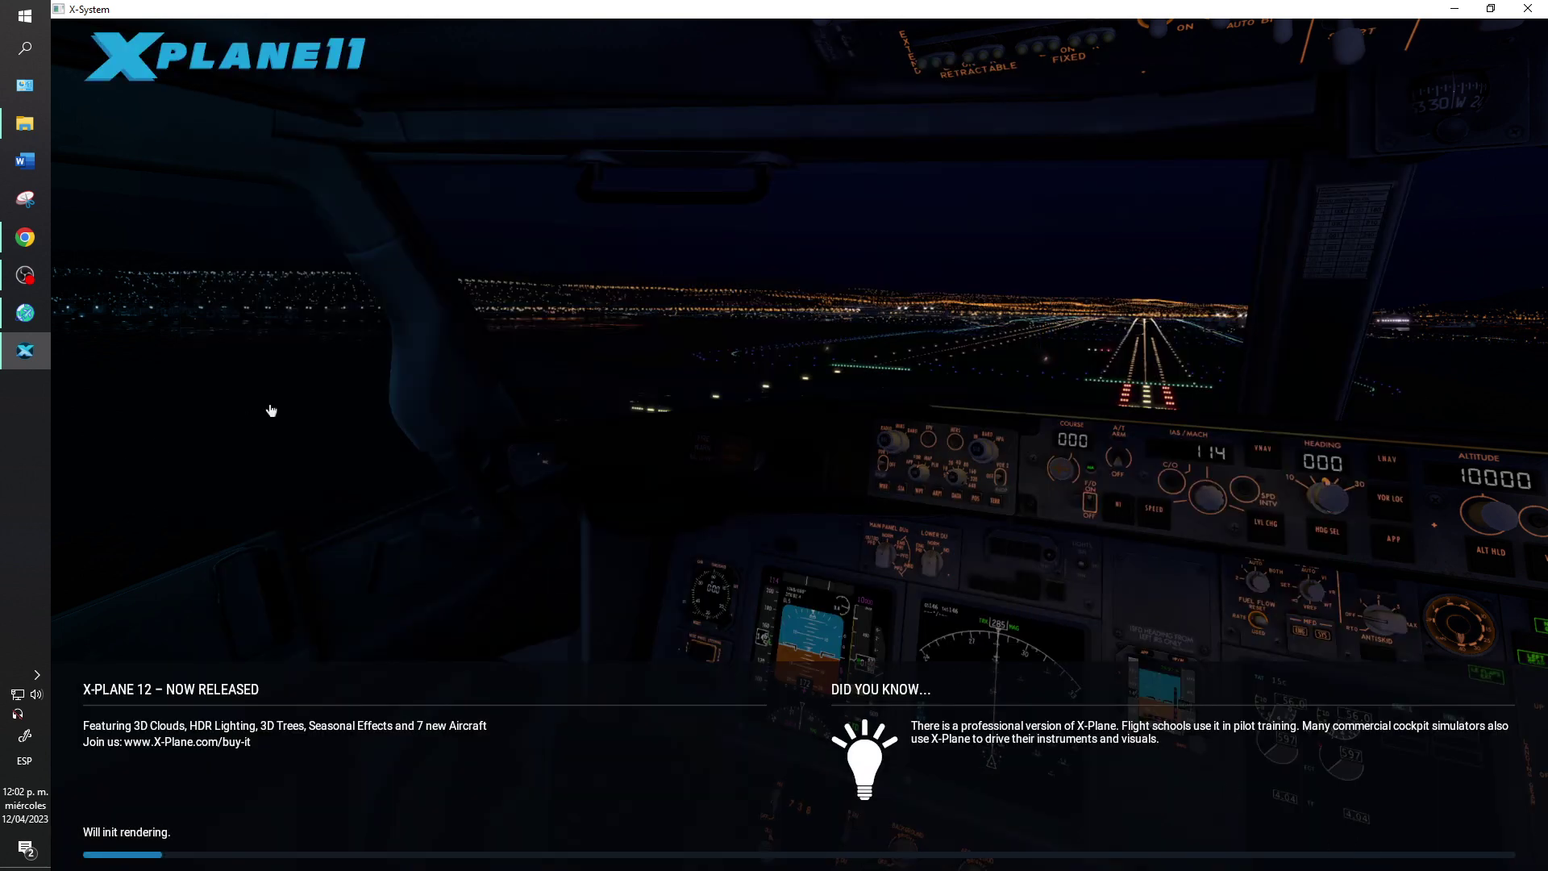
{"action": "mouse_move", "coordinate": [44, 288]}
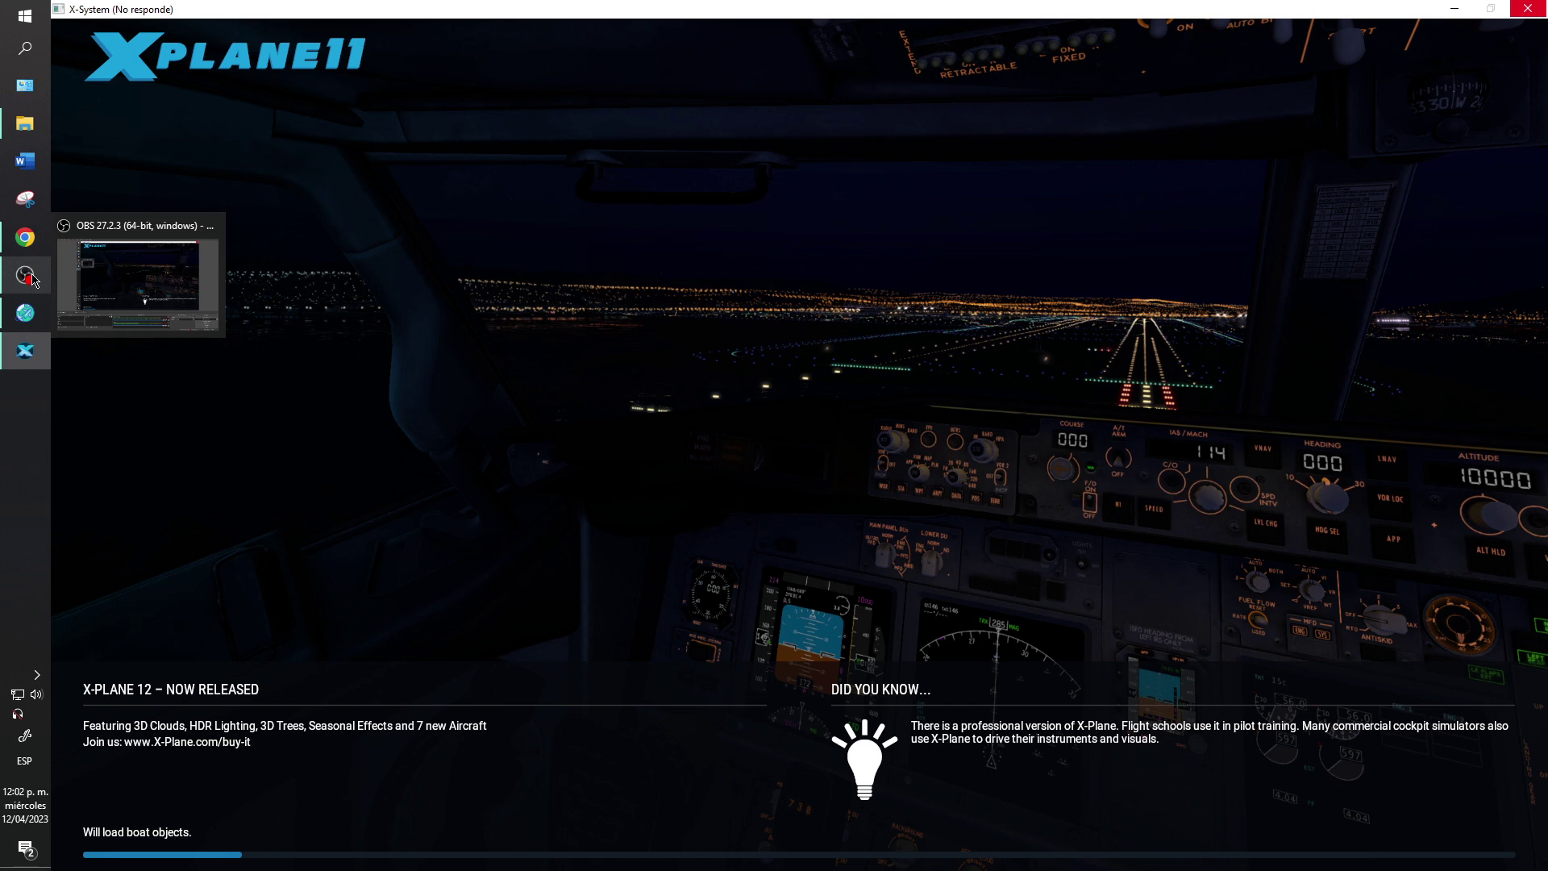
{"action": "left_click", "coordinate": [25, 313]}
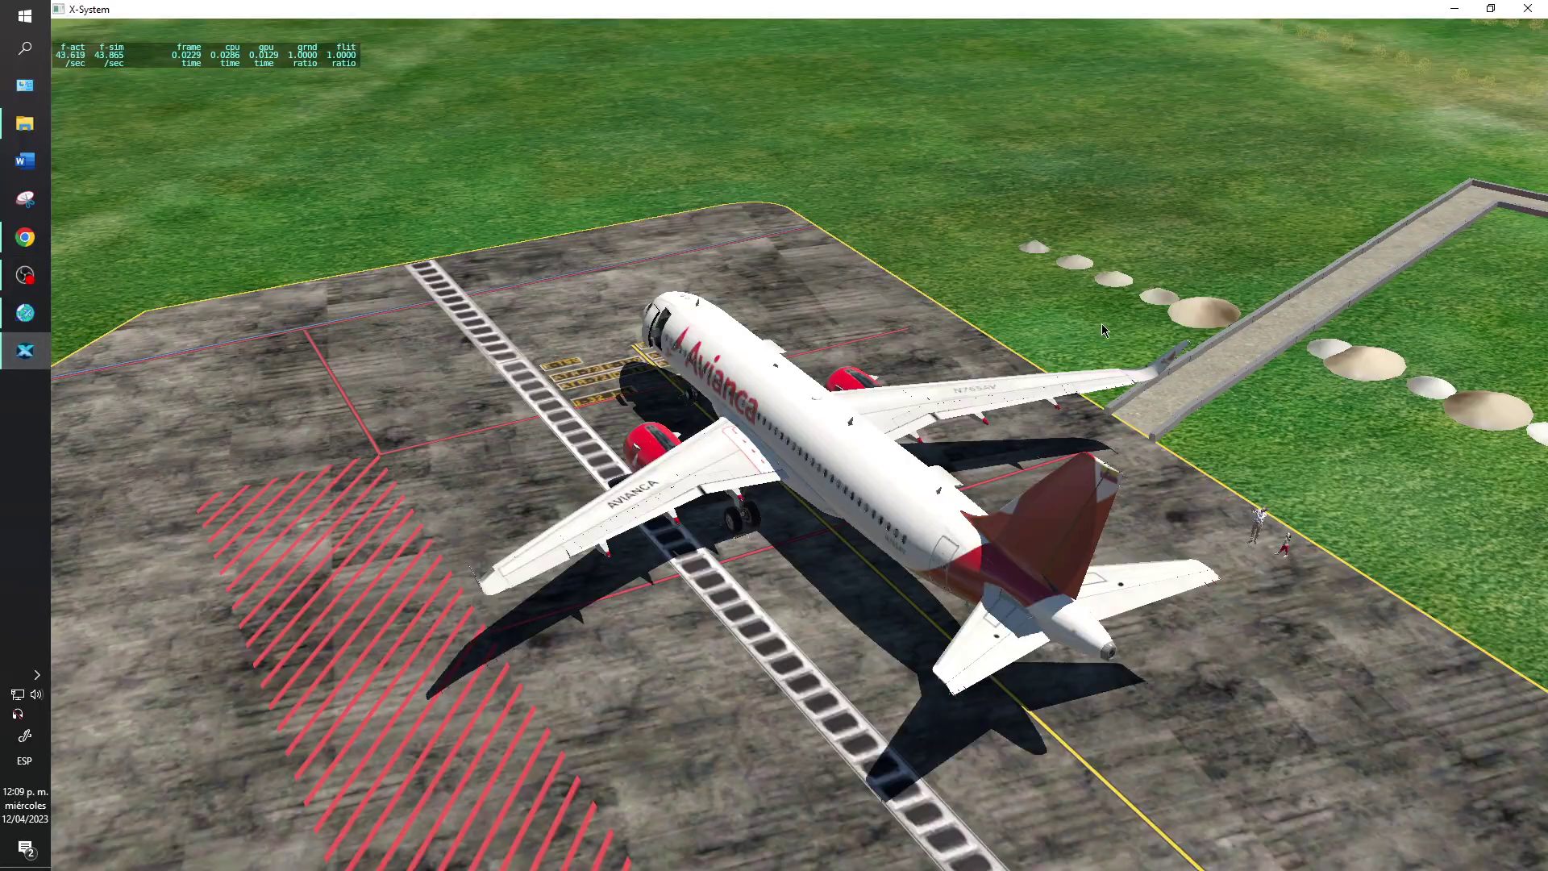
- Examine the ortho ground imagery around the parked A320, the runway and the surrounding farmland and forests
{"action": "left_click_drag", "start_coordinate": [1101, 322], "coordinate": [739, 231]}
{"action": "left_click_drag", "start_coordinate": [1240, 355], "coordinate": [926, 438]}
{"action": "scroll", "coordinate": [1149, 438], "scroll_direction": "up", "scroll_amount": 5}
{"action": "scroll", "coordinate": [1231, 429], "scroll_direction": "up", "scroll_amount": 4}
{"action": "scroll", "coordinate": [925, 437], "scroll_direction": "down", "scroll_amount": 10}
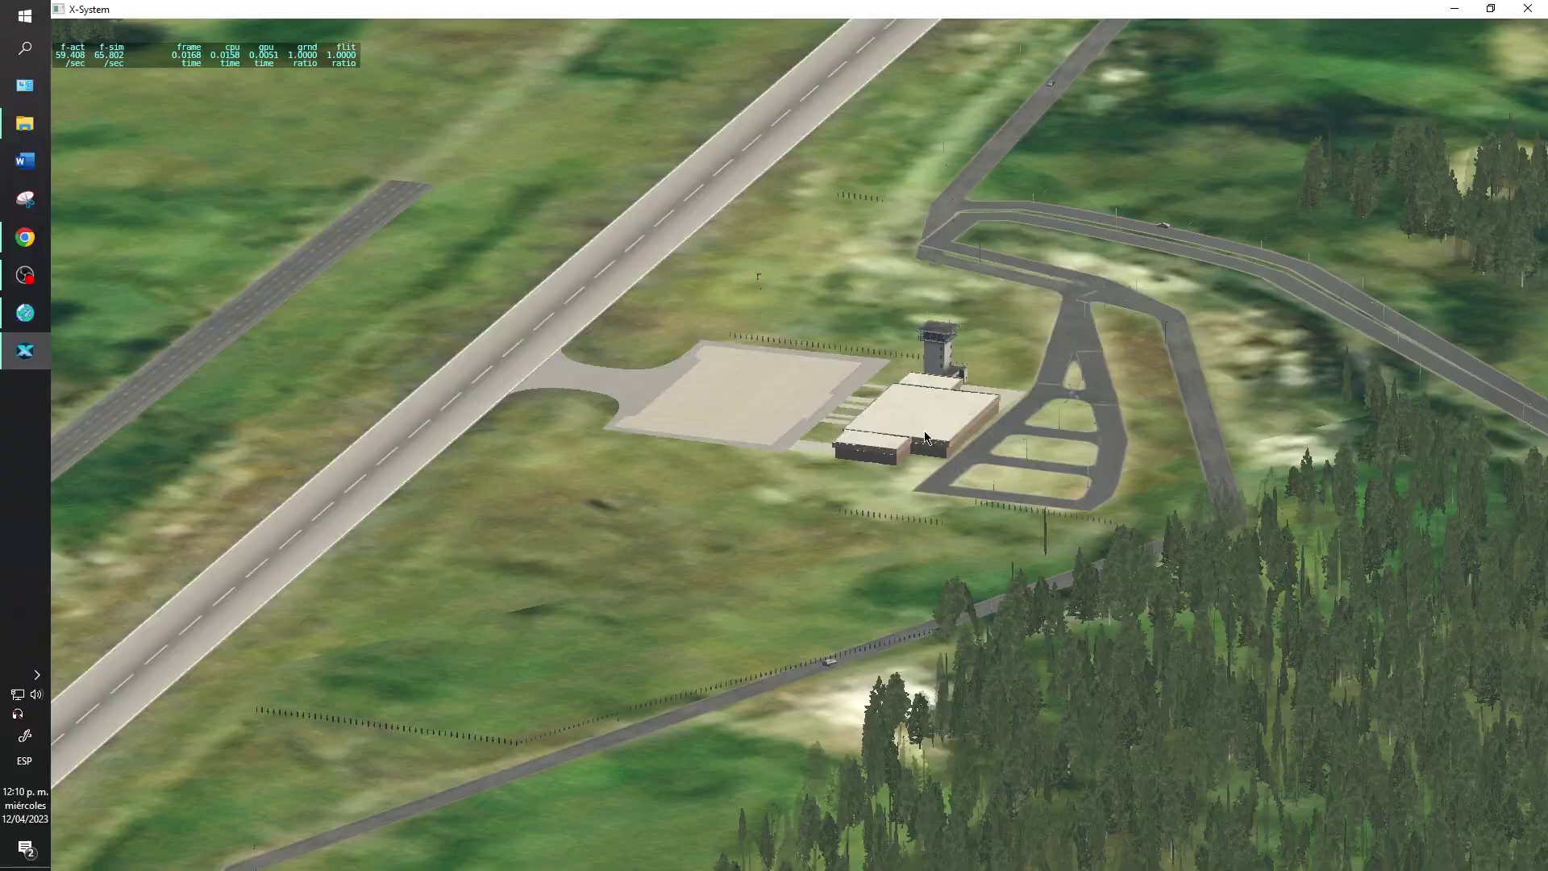
{"action": "left_click_drag", "start_coordinate": [1053, 453], "coordinate": [675, 597]}
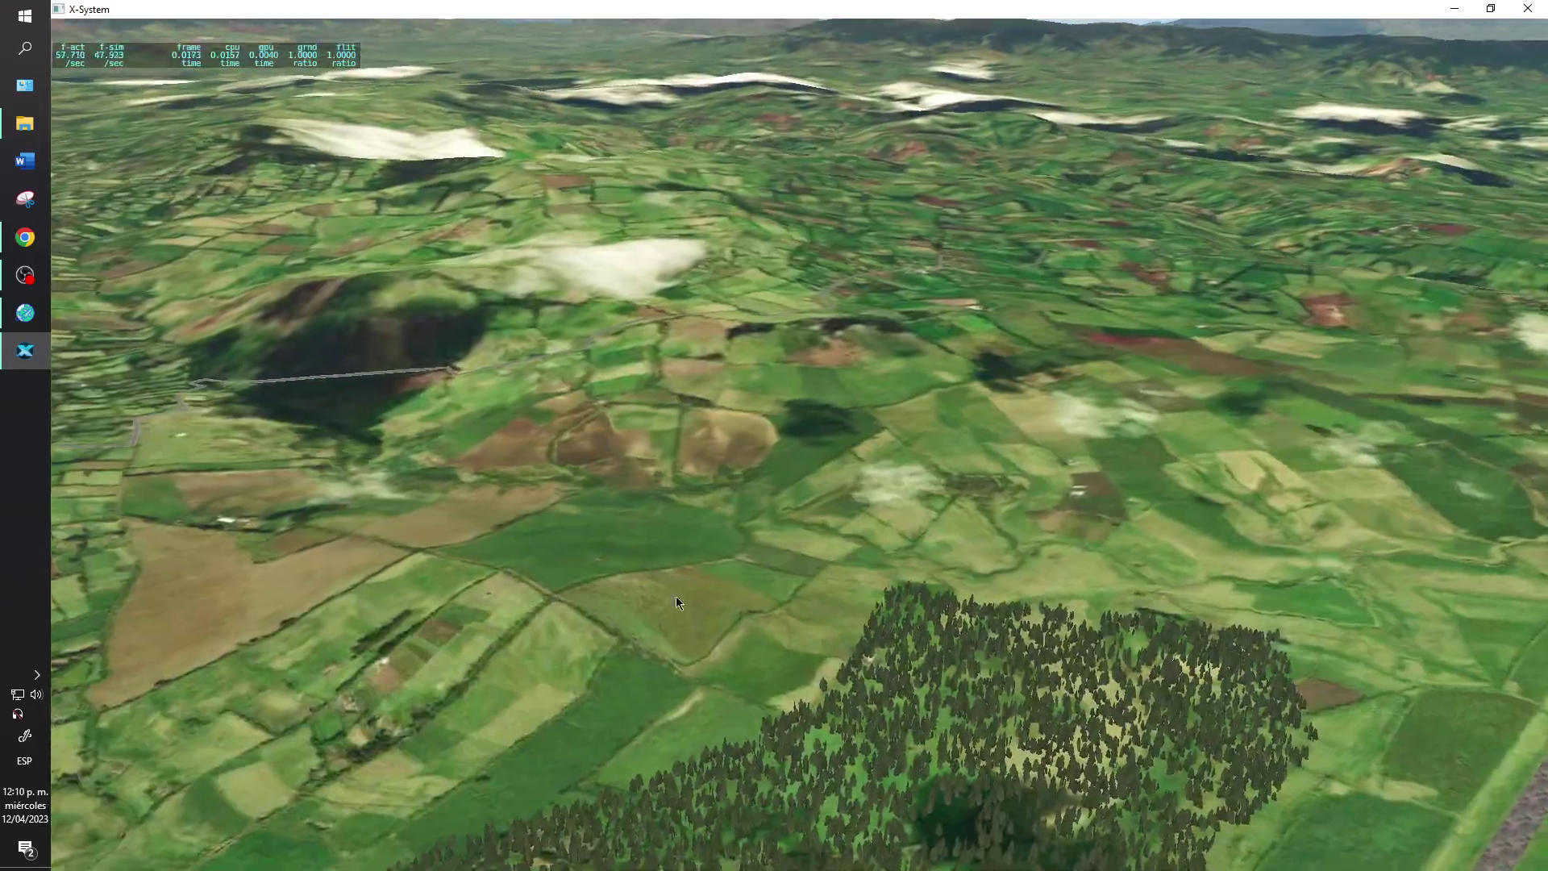
{"action": "left_click_drag", "start_coordinate": [1139, 544], "coordinate": [867, 694]}
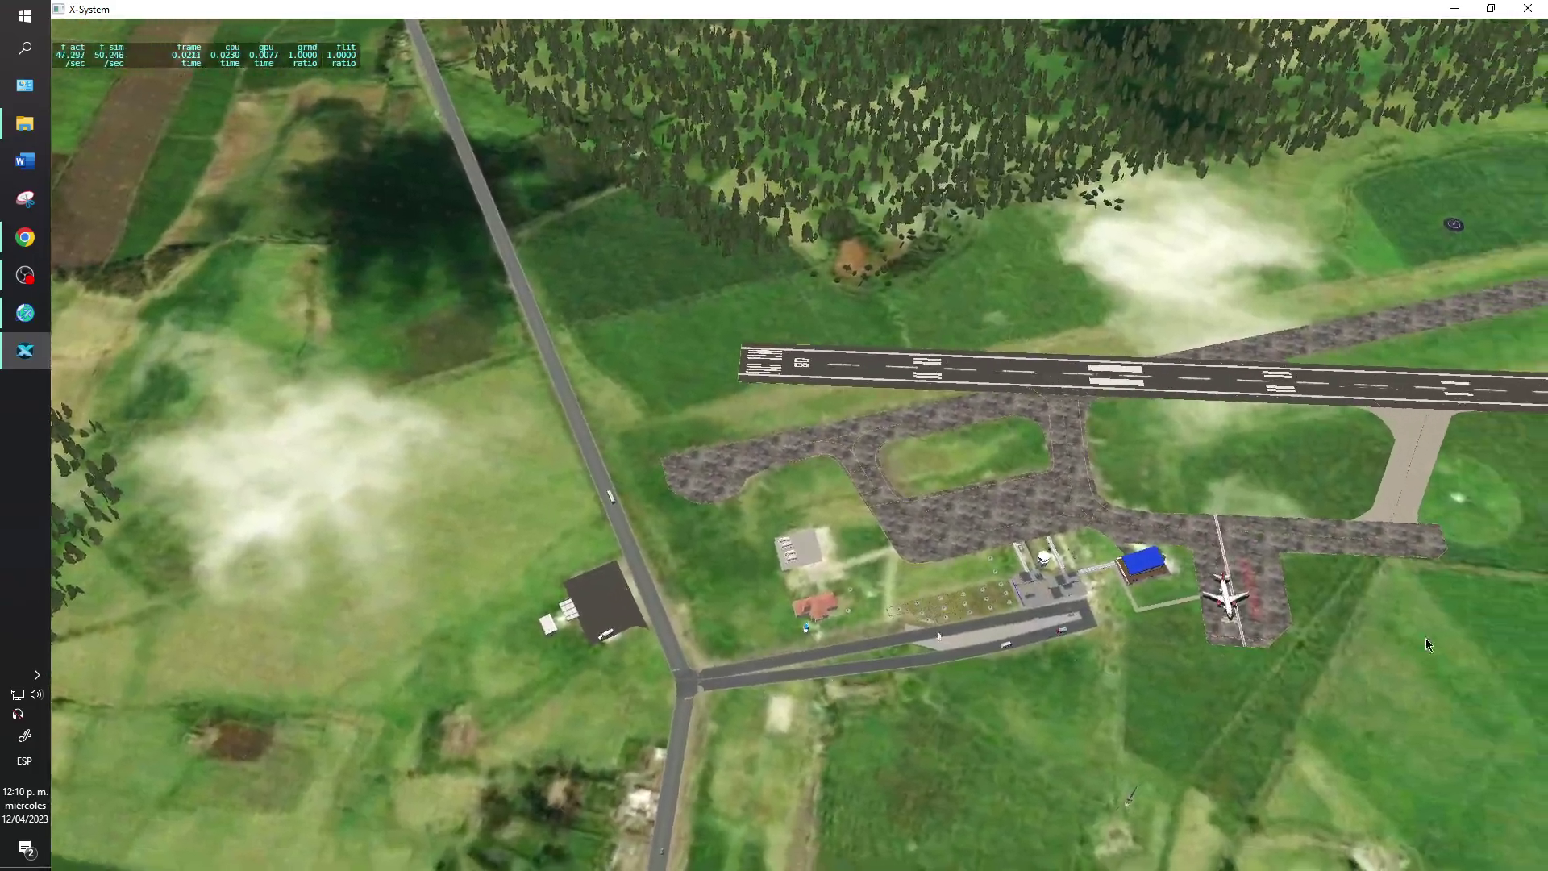
{"action": "left_click_drag", "start_coordinate": [1427, 645], "coordinate": [869, 436]}
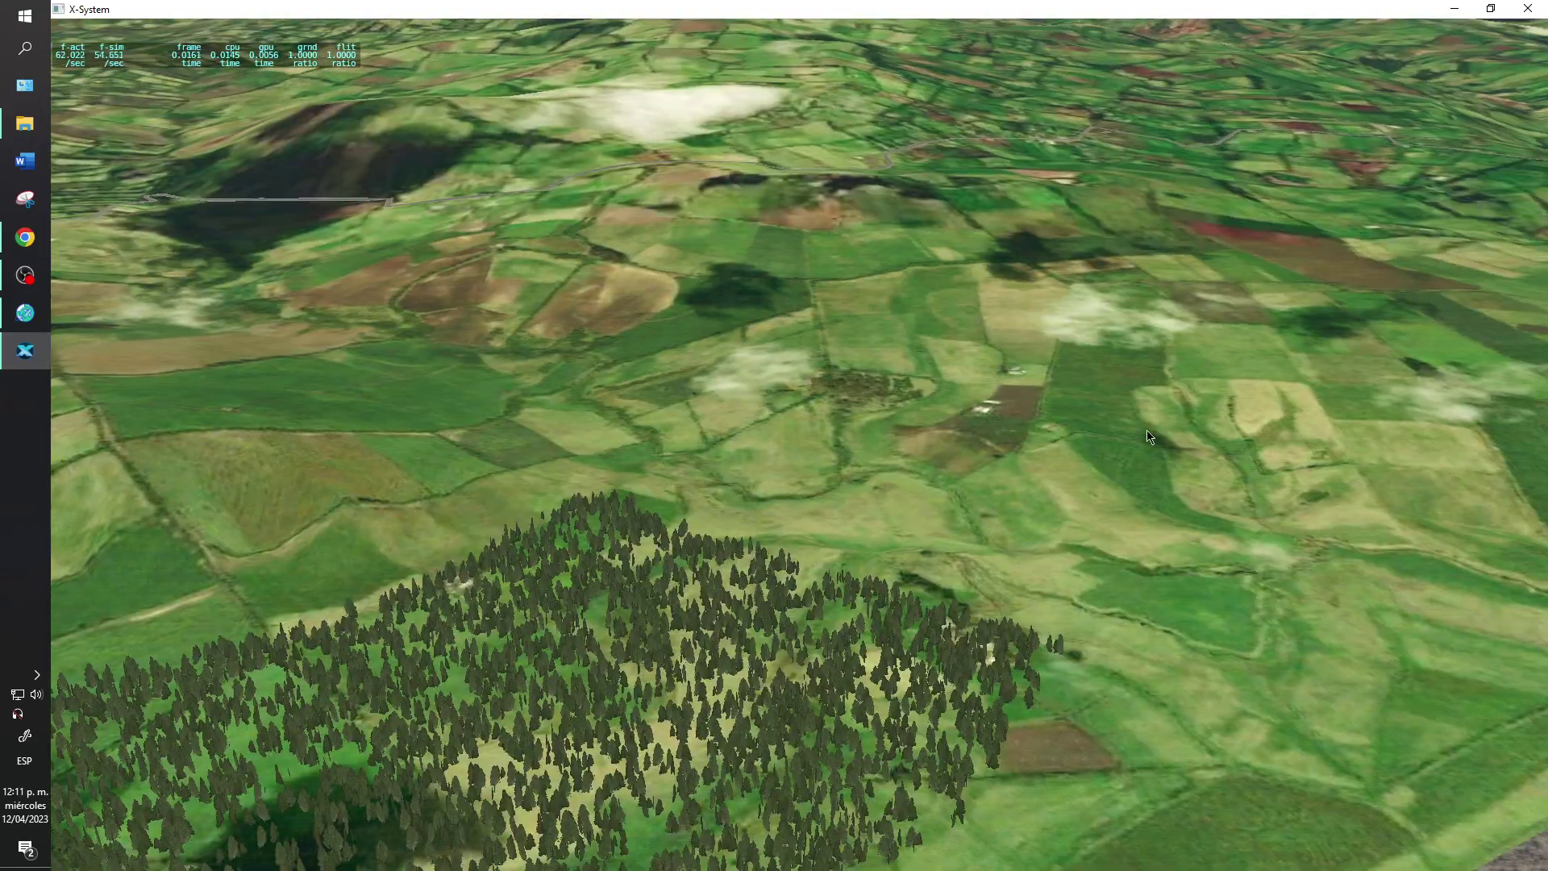
{"action": "left_click_drag", "start_coordinate": [1293, 407], "coordinate": [788, 438]}
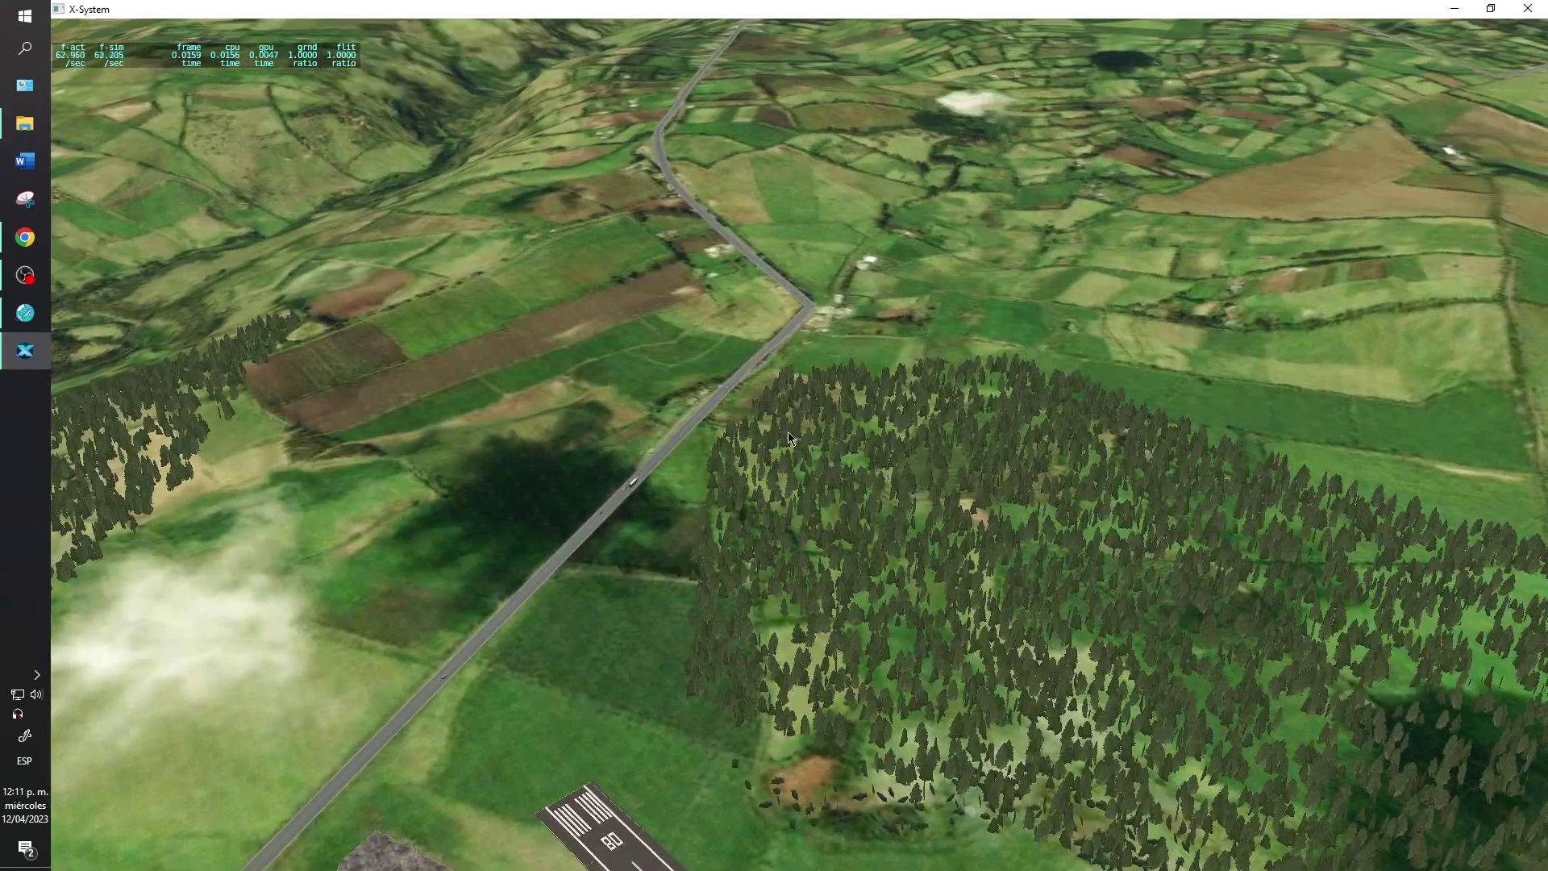
{"action": "left_click_drag", "start_coordinate": [1318, 405], "coordinate": [444, 395]}
{"action": "scroll", "coordinate": [1187, 428], "scroll_direction": "down", "scroll_amount": 5}
{"action": "scroll", "coordinate": [1168, 425], "scroll_direction": "up", "scroll_amount": 4}
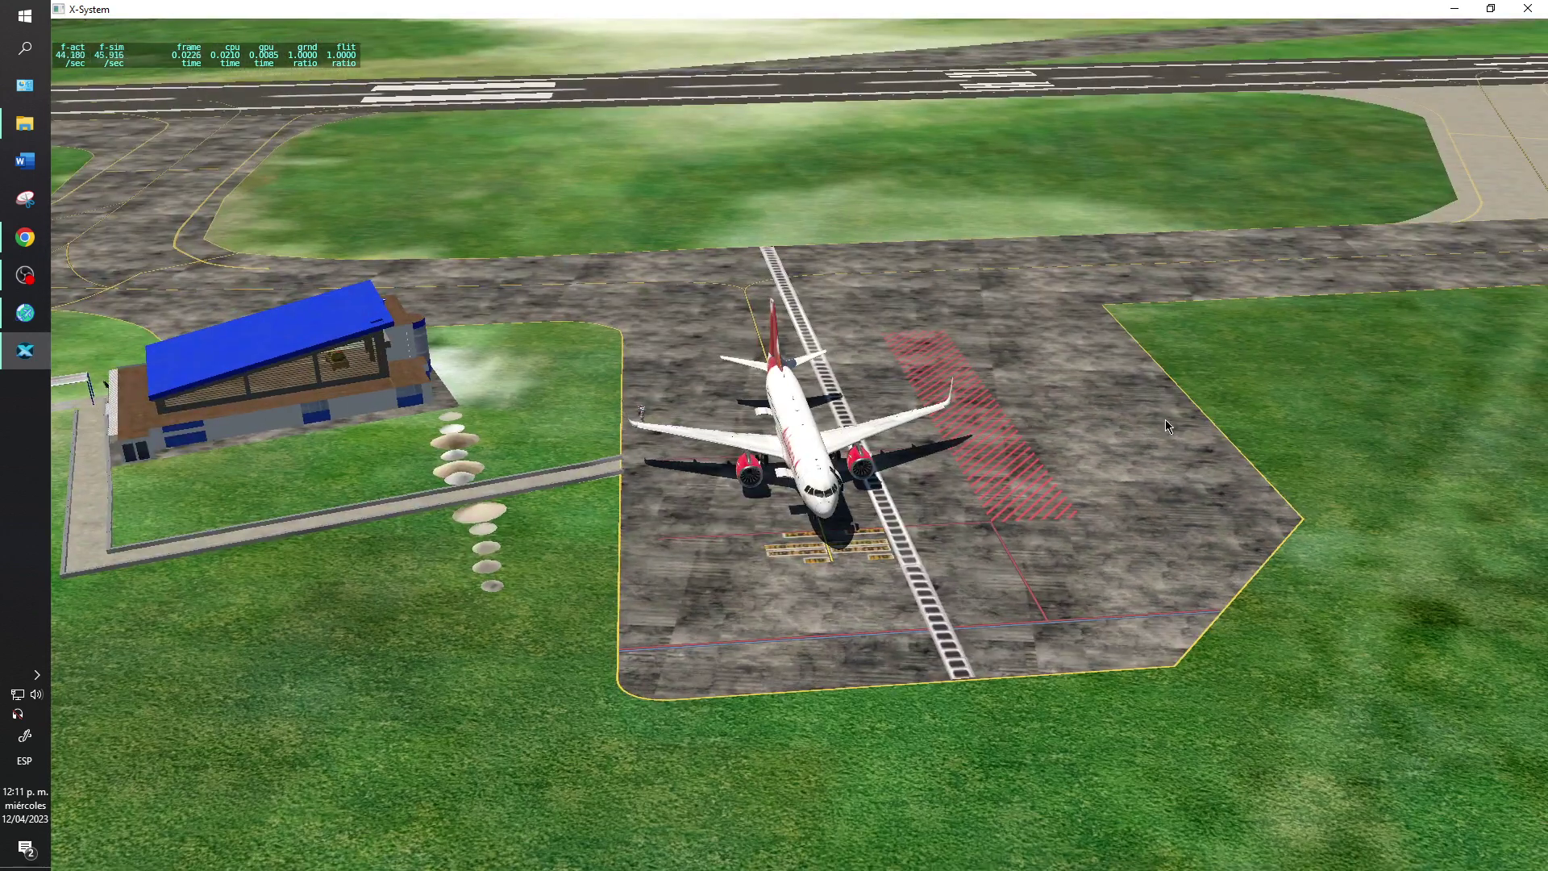
- Review the rendering options in X-Plane's Graphics settings and close the settings
{"action": "mouse_move", "coordinate": [1515, 32]}
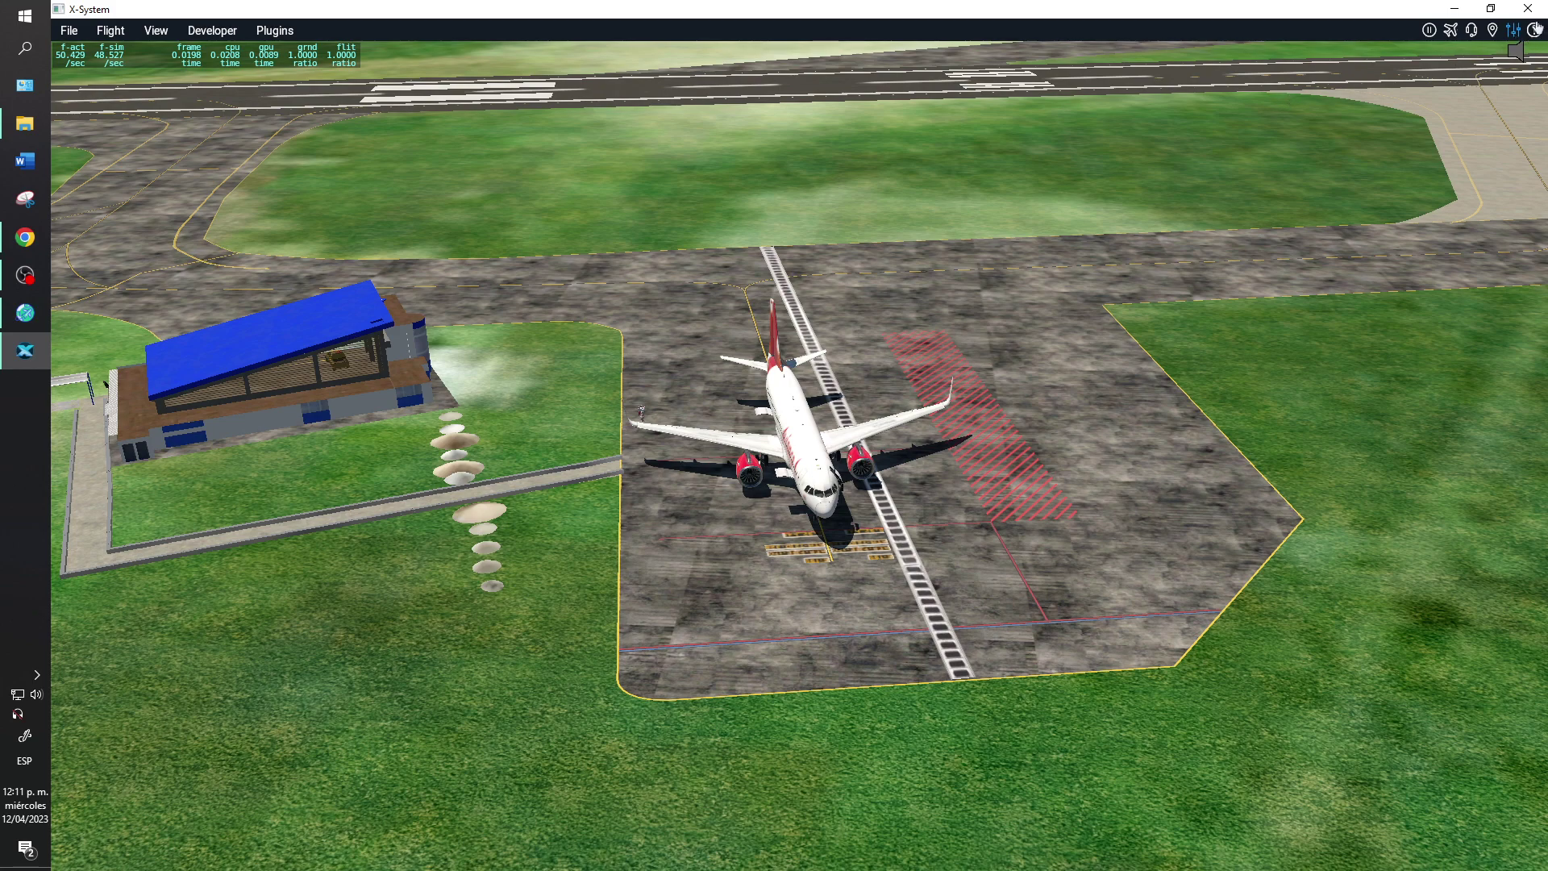
{"action": "left_click", "coordinate": [1513, 31]}
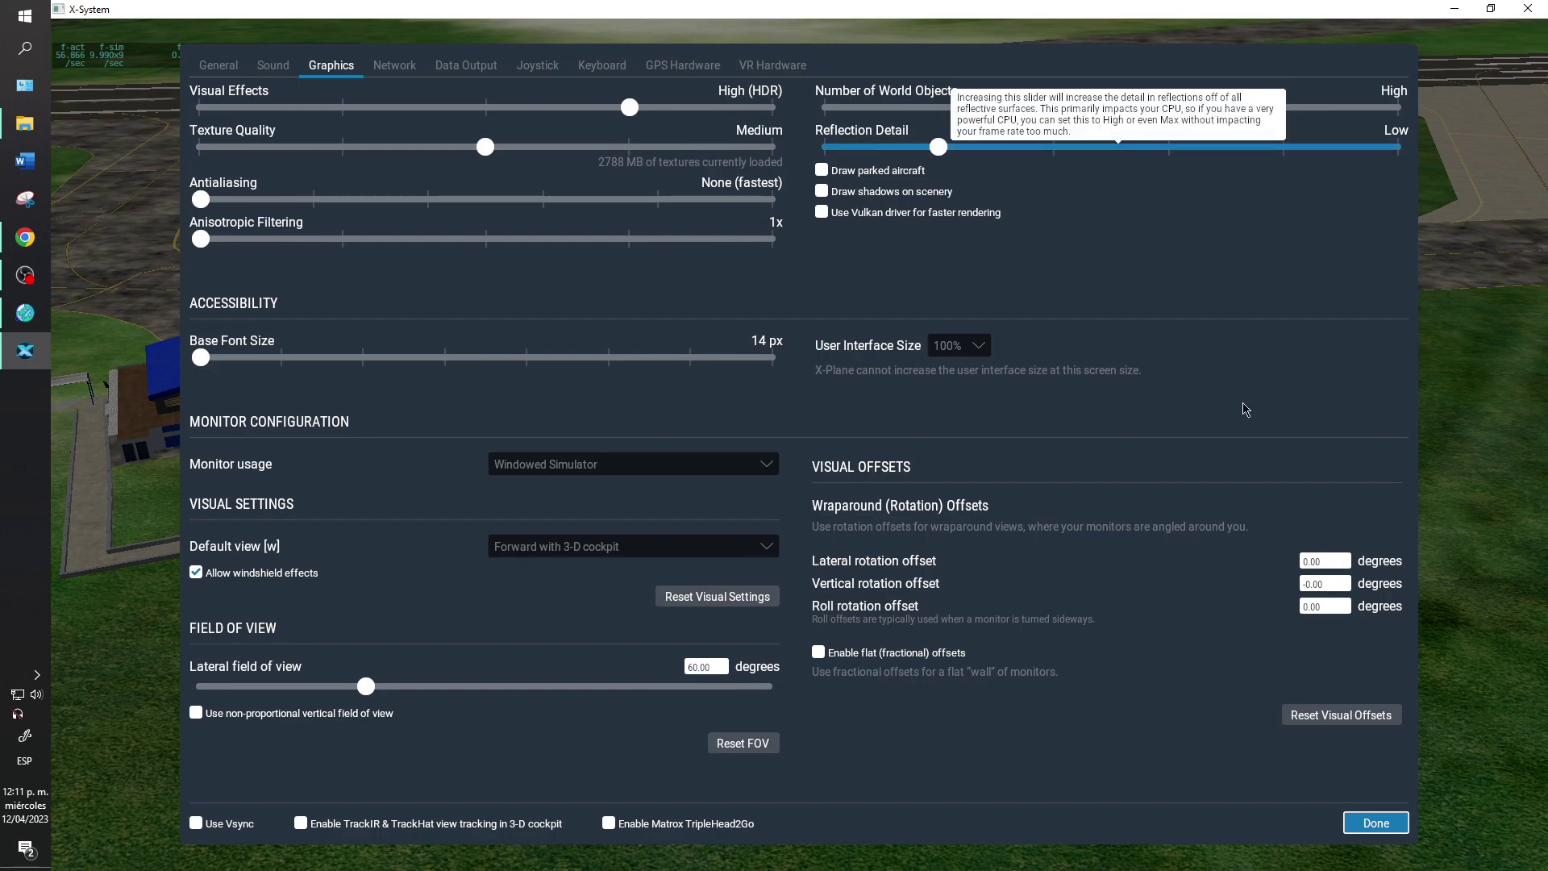
{"action": "key", "text": "Escape"}
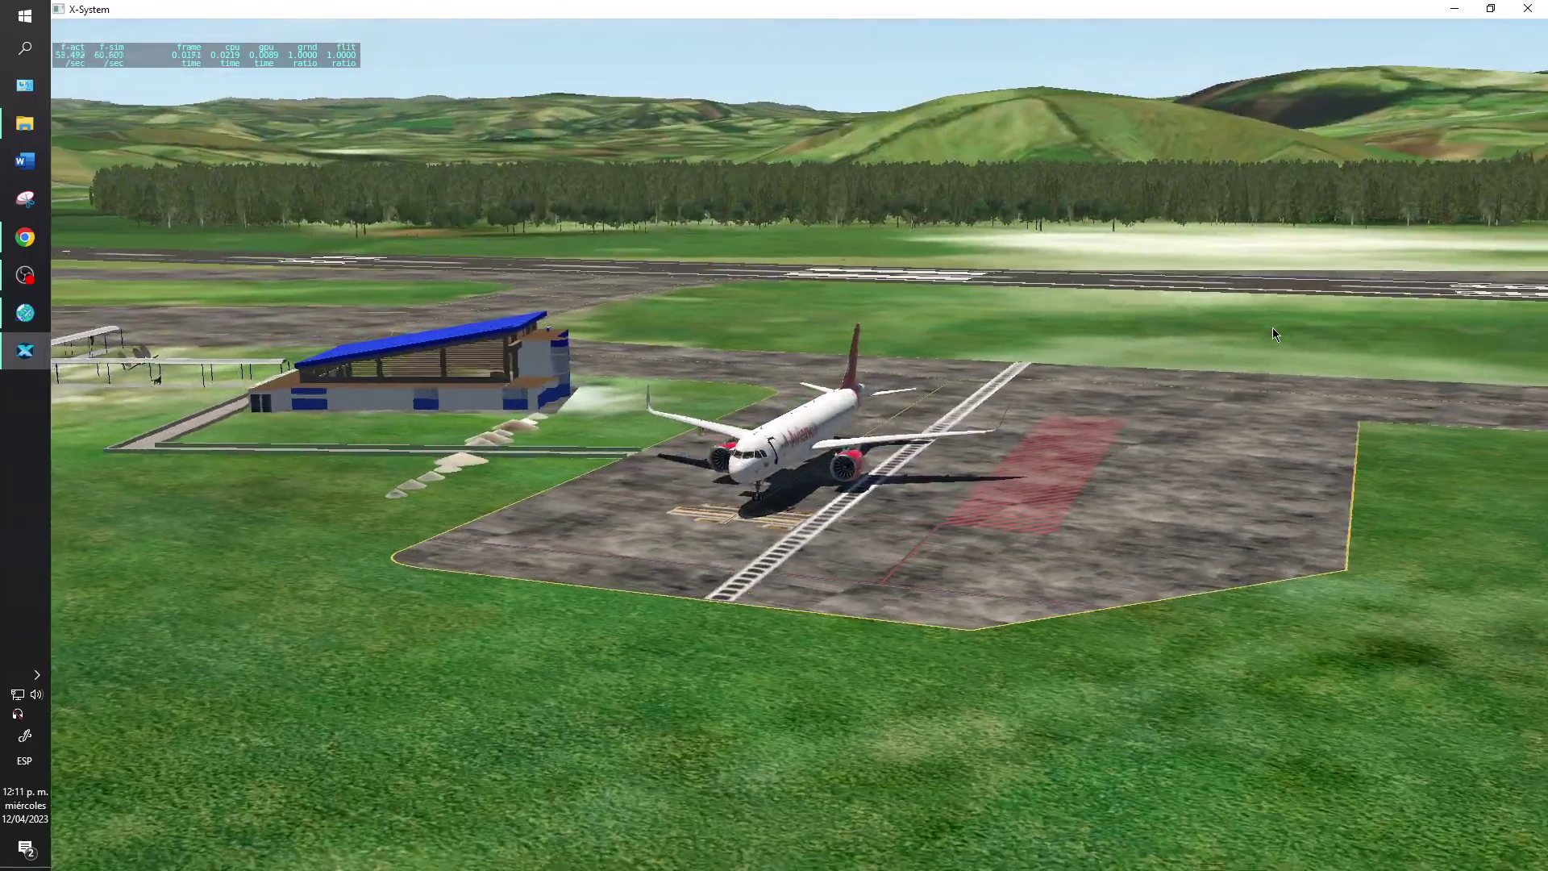
- Inspect the parked A320 and the ground textures beside the apron and the taxiway leading to the runway
{"action": "left_click_drag", "start_coordinate": [1272, 328], "coordinate": [1143, 356]}
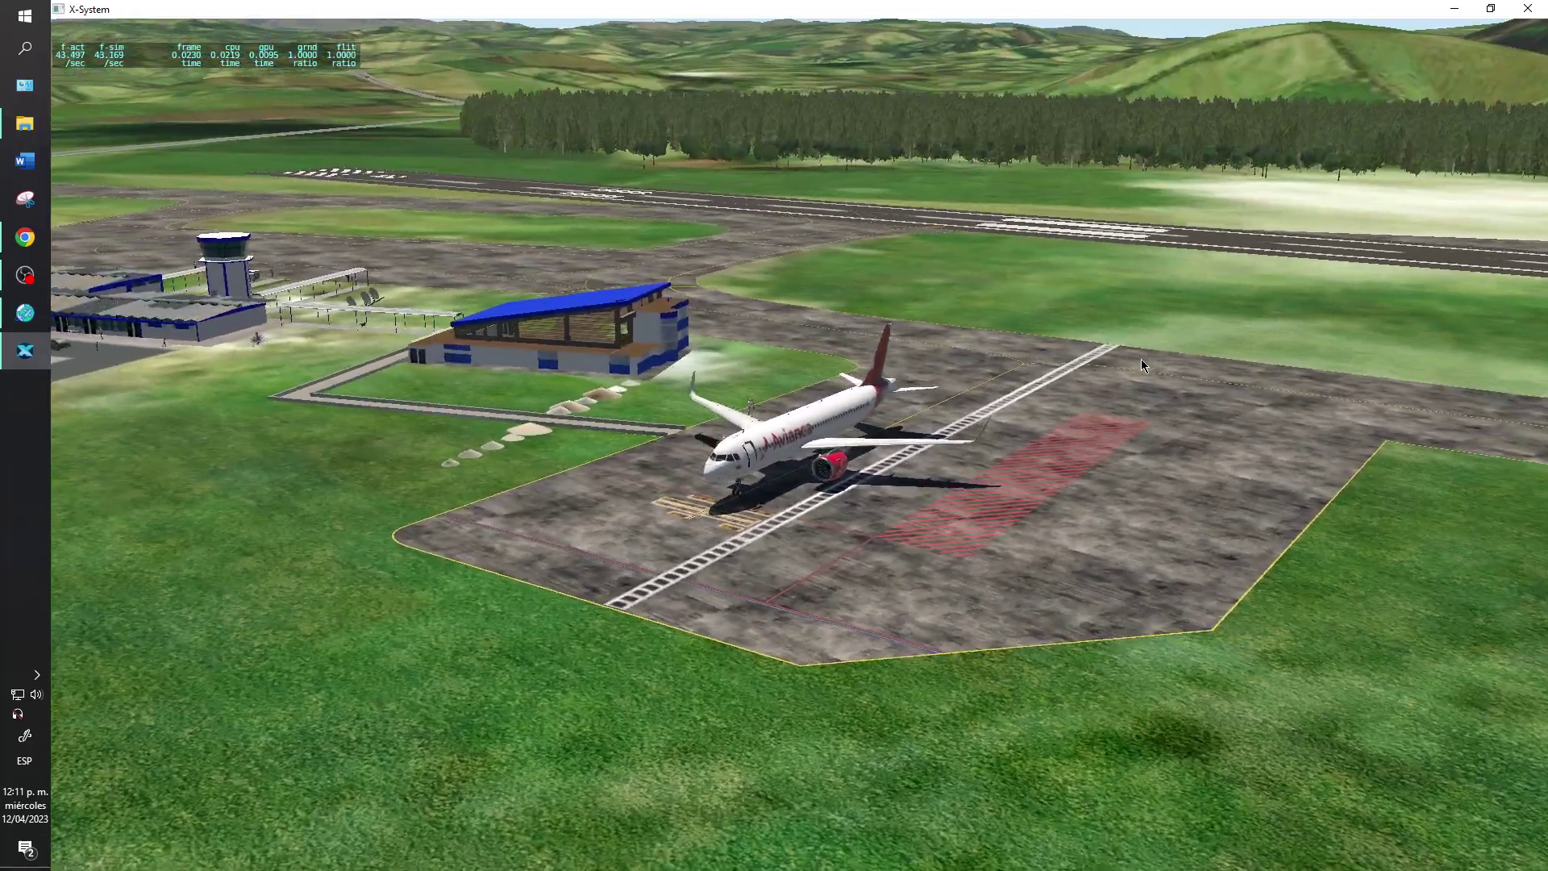
{"action": "scroll", "coordinate": [1140, 360], "scroll_direction": "up", "scroll_amount": 5}
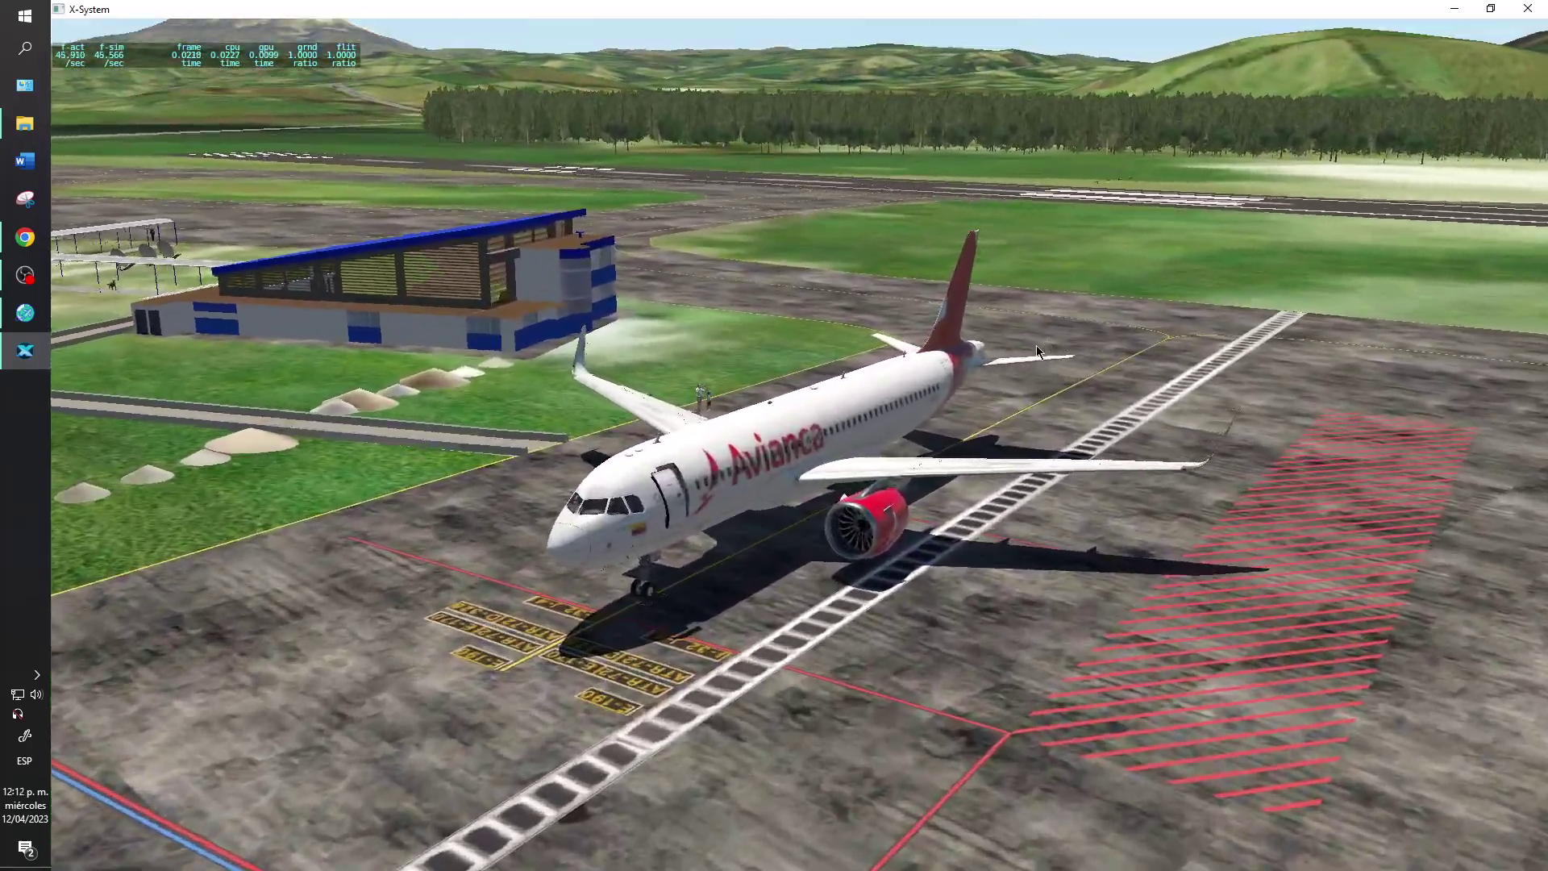
{"action": "left_click_drag", "start_coordinate": [1038, 353], "coordinate": [408, 238]}
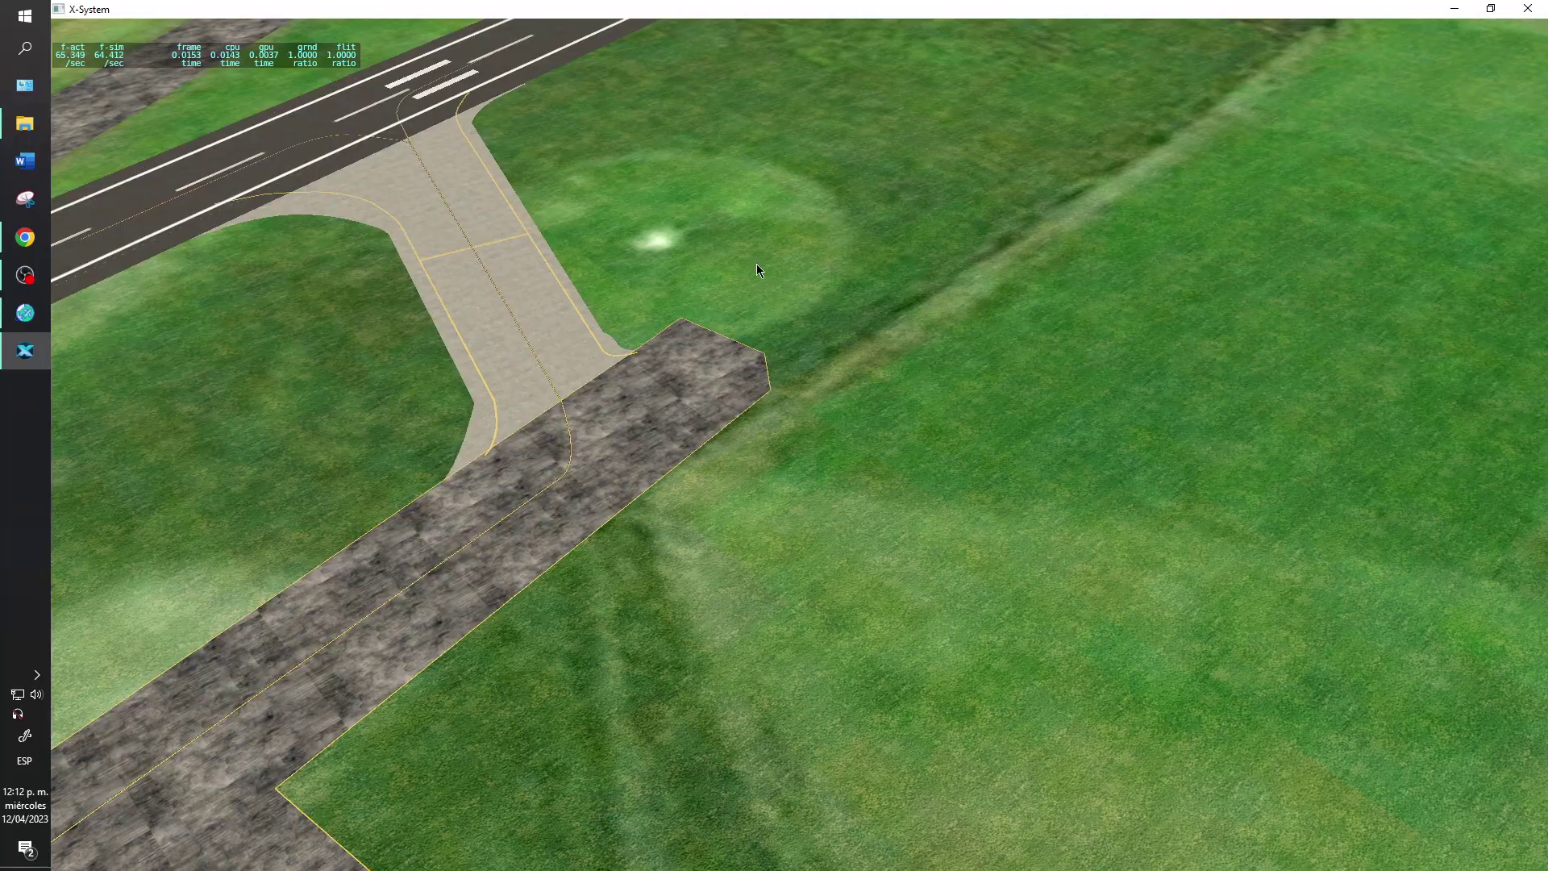
- Switch from the simulator to Chrome and look through the simMarket search results for Colombian airport sceneries
{"action": "left_click_drag", "start_coordinate": [757, 268], "coordinate": [374, 448]}
{"action": "key", "text": "alt+Tab"}
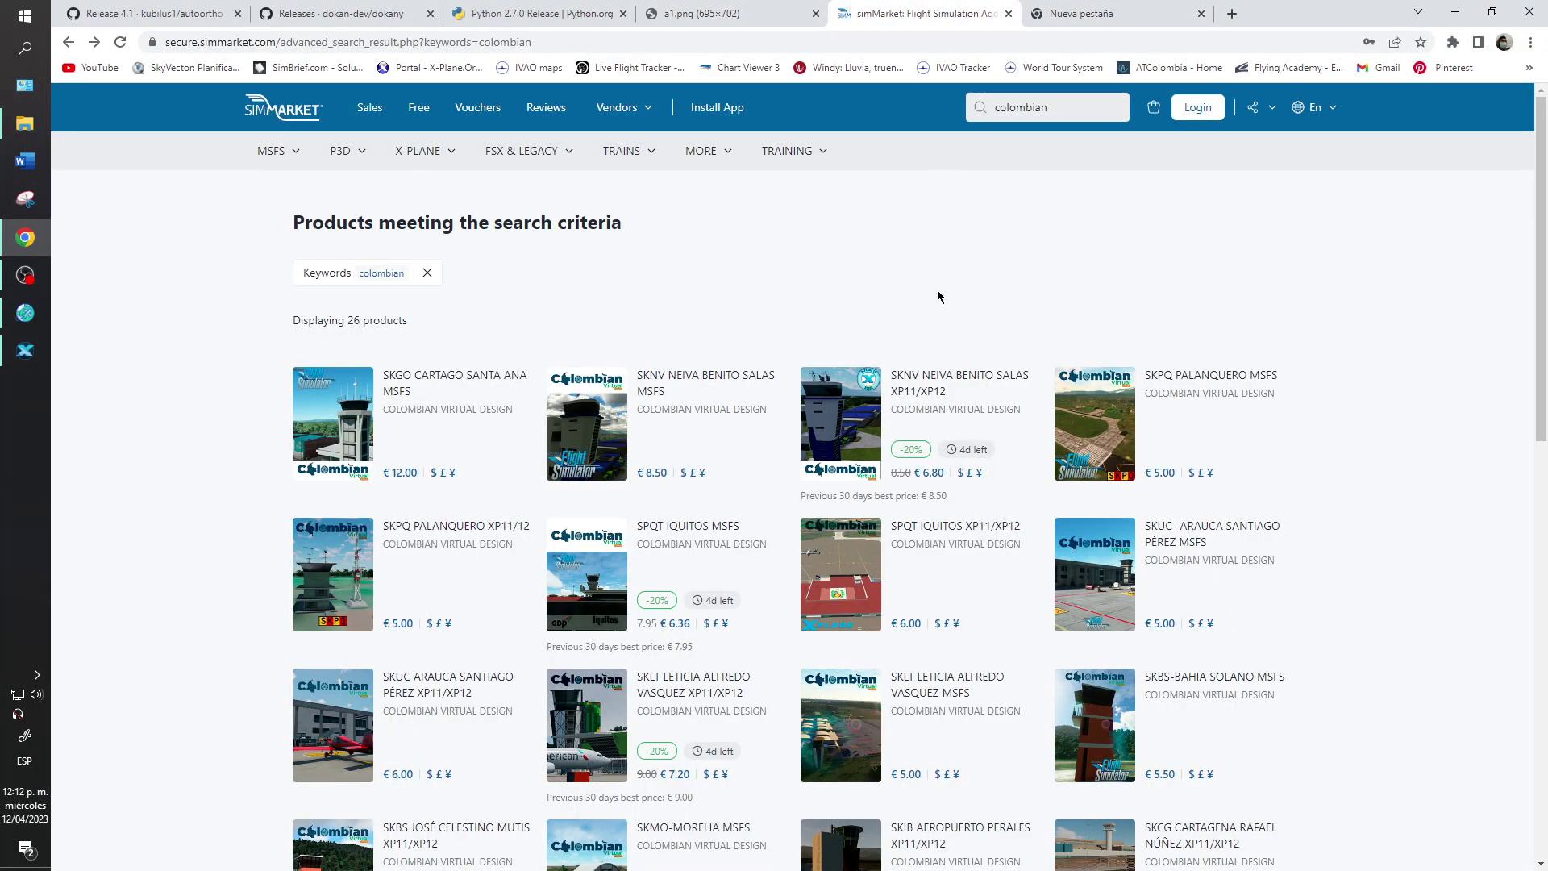
{"action": "scroll", "coordinate": [937, 292], "scroll_direction": "down", "scroll_amount": 1}
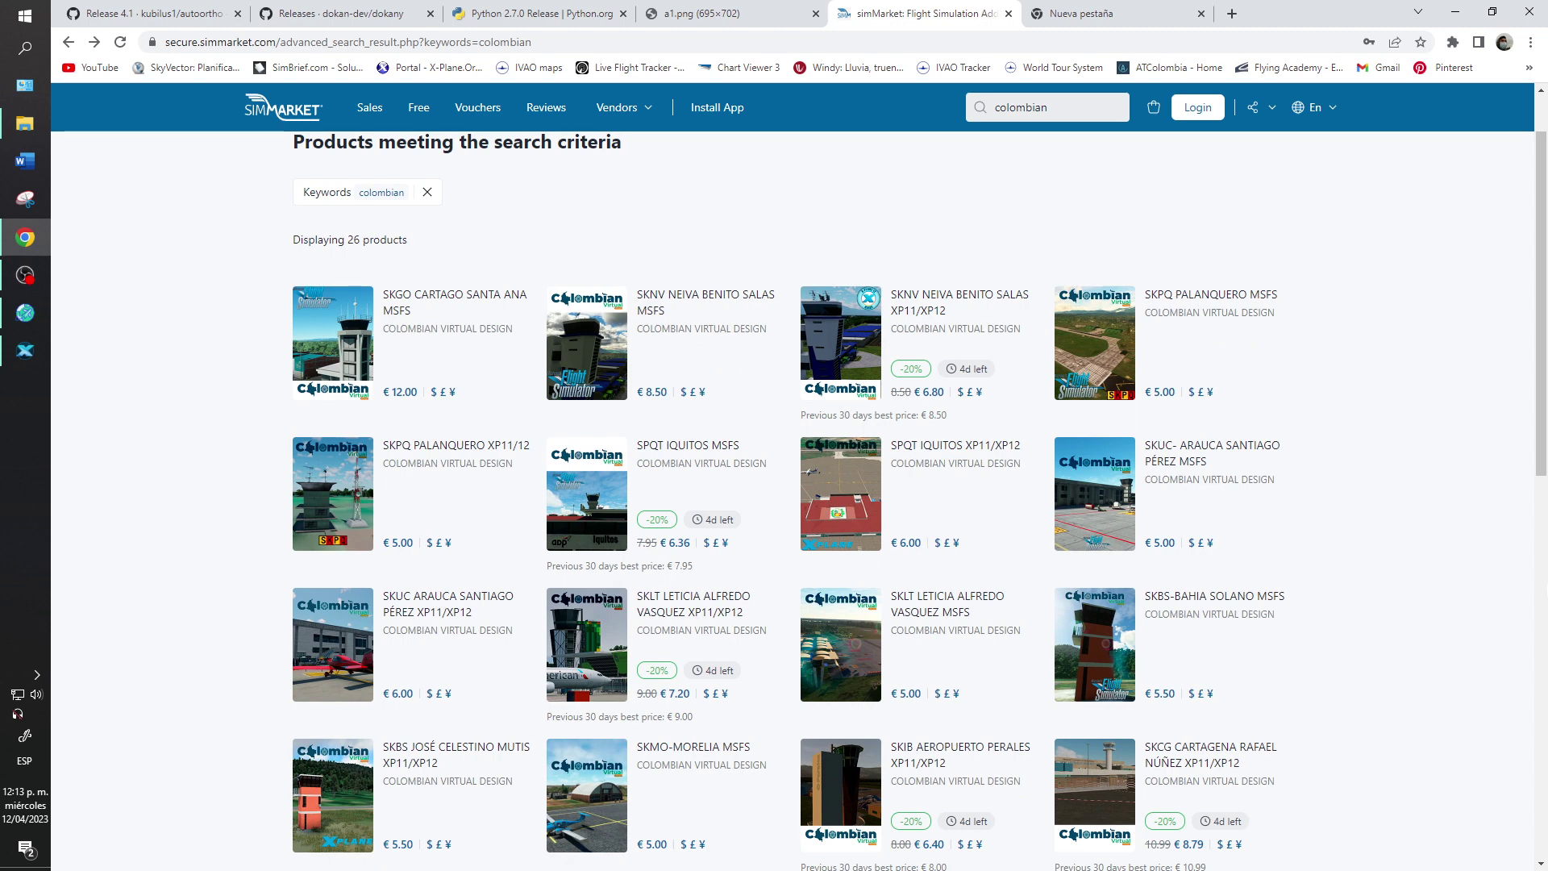
{"action": "scroll", "coordinate": [806, 484], "scroll_direction": "down", "scroll_amount": 7}
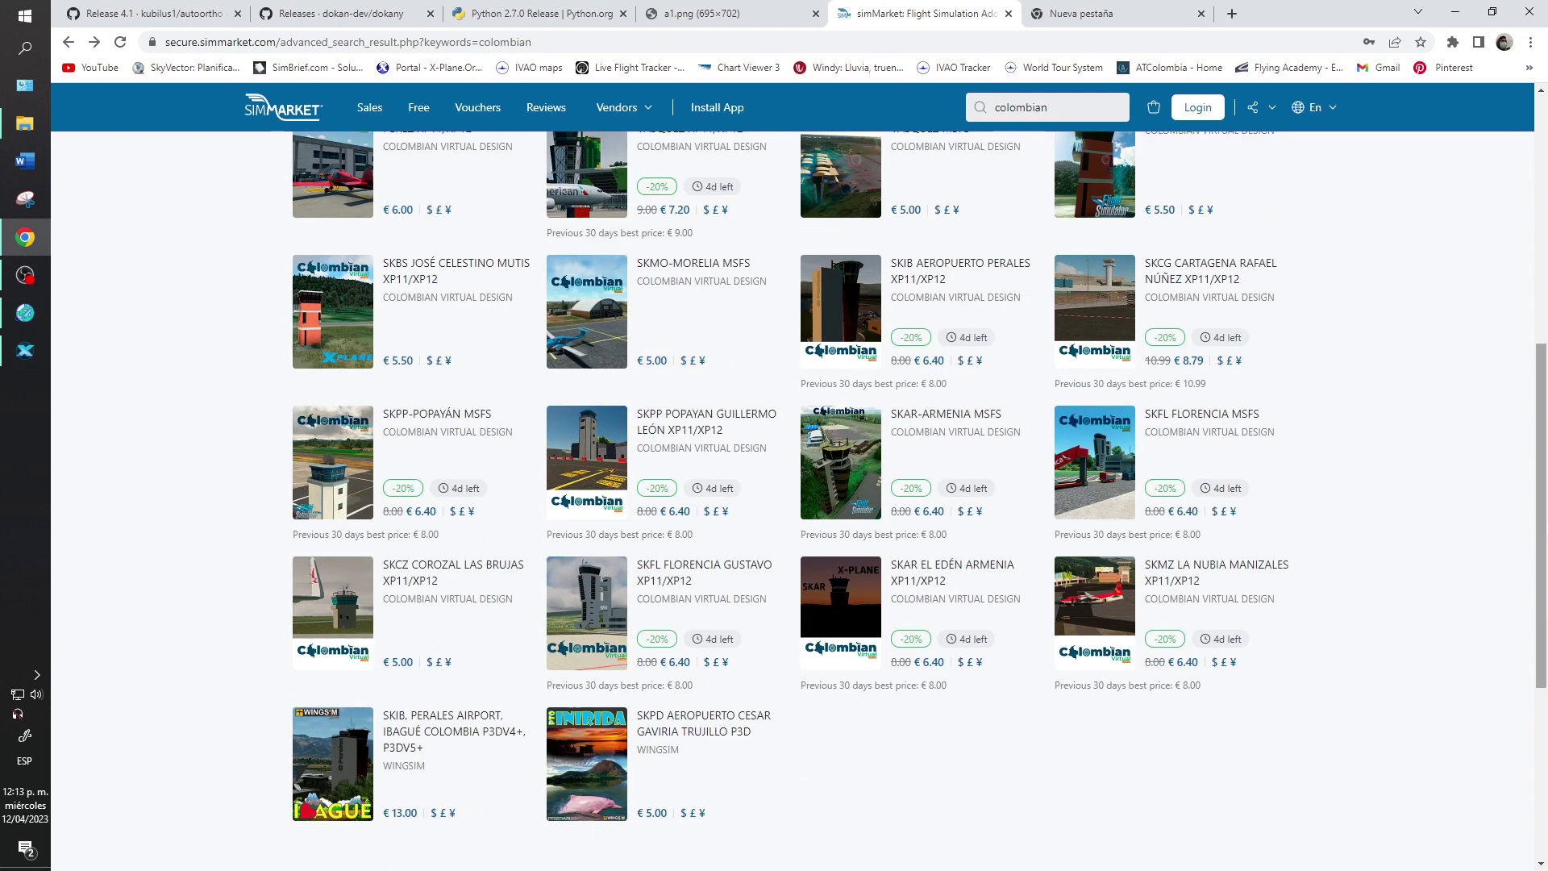
{"action": "scroll", "coordinate": [806, 484], "scroll_direction": "up", "scroll_amount": 6}
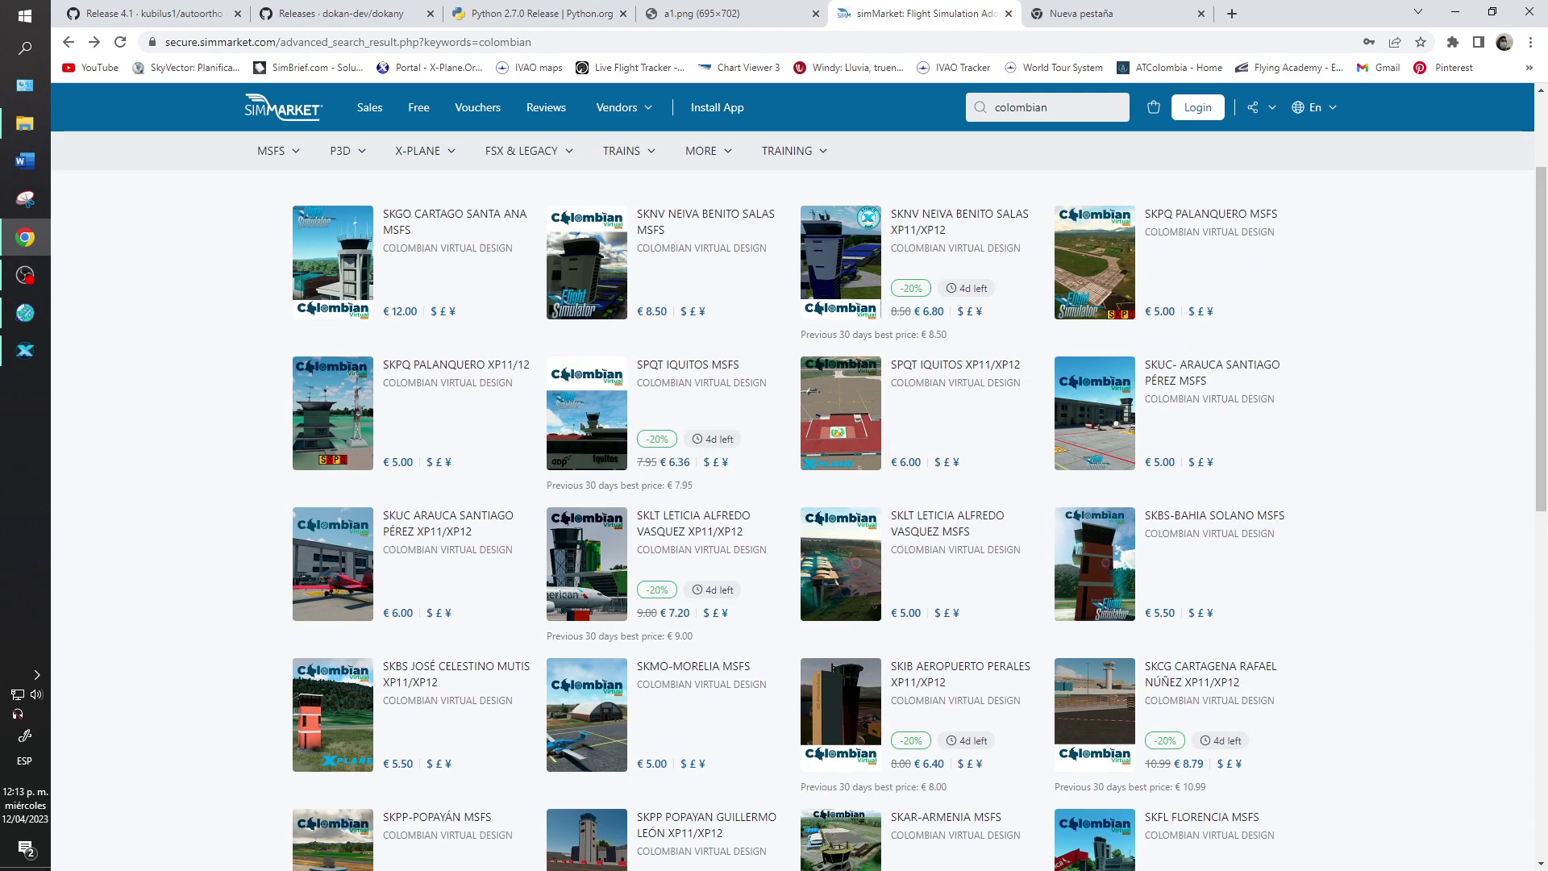
{"action": "scroll", "coordinate": [807, 484], "scroll_direction": "up", "scroll_amount": 1}
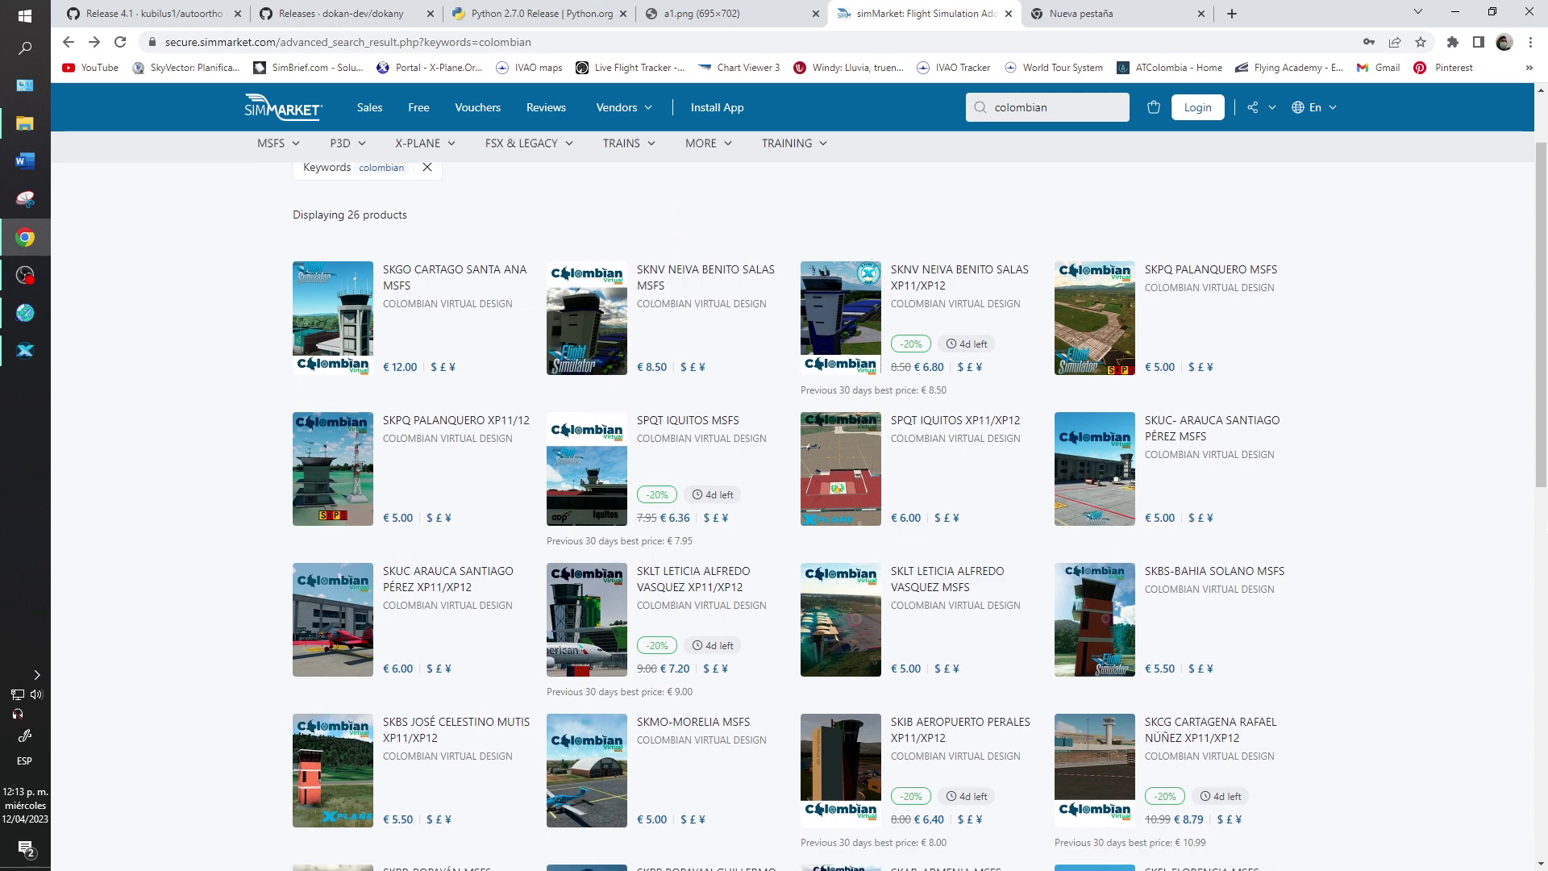
{"action": "scroll", "coordinate": [1545, 553], "scroll_direction": "down", "scroll_amount": 6}
{"action": "scroll", "coordinate": [1546, 553], "scroll_direction": "up", "scroll_amount": 3}
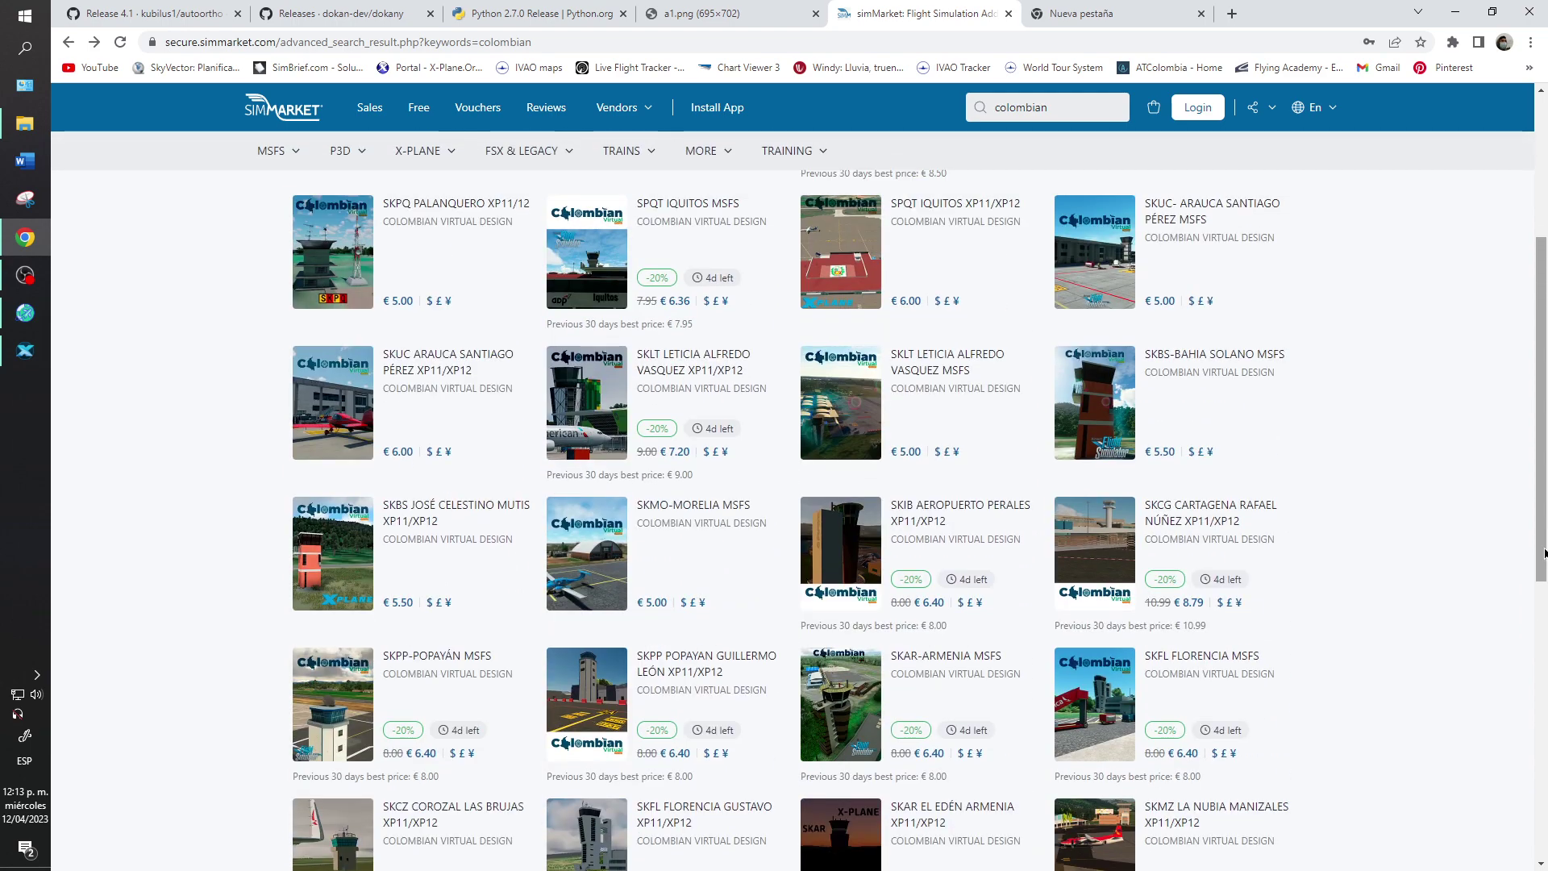
{"action": "scroll", "coordinate": [1545, 553], "scroll_direction": "up", "scroll_amount": 3}
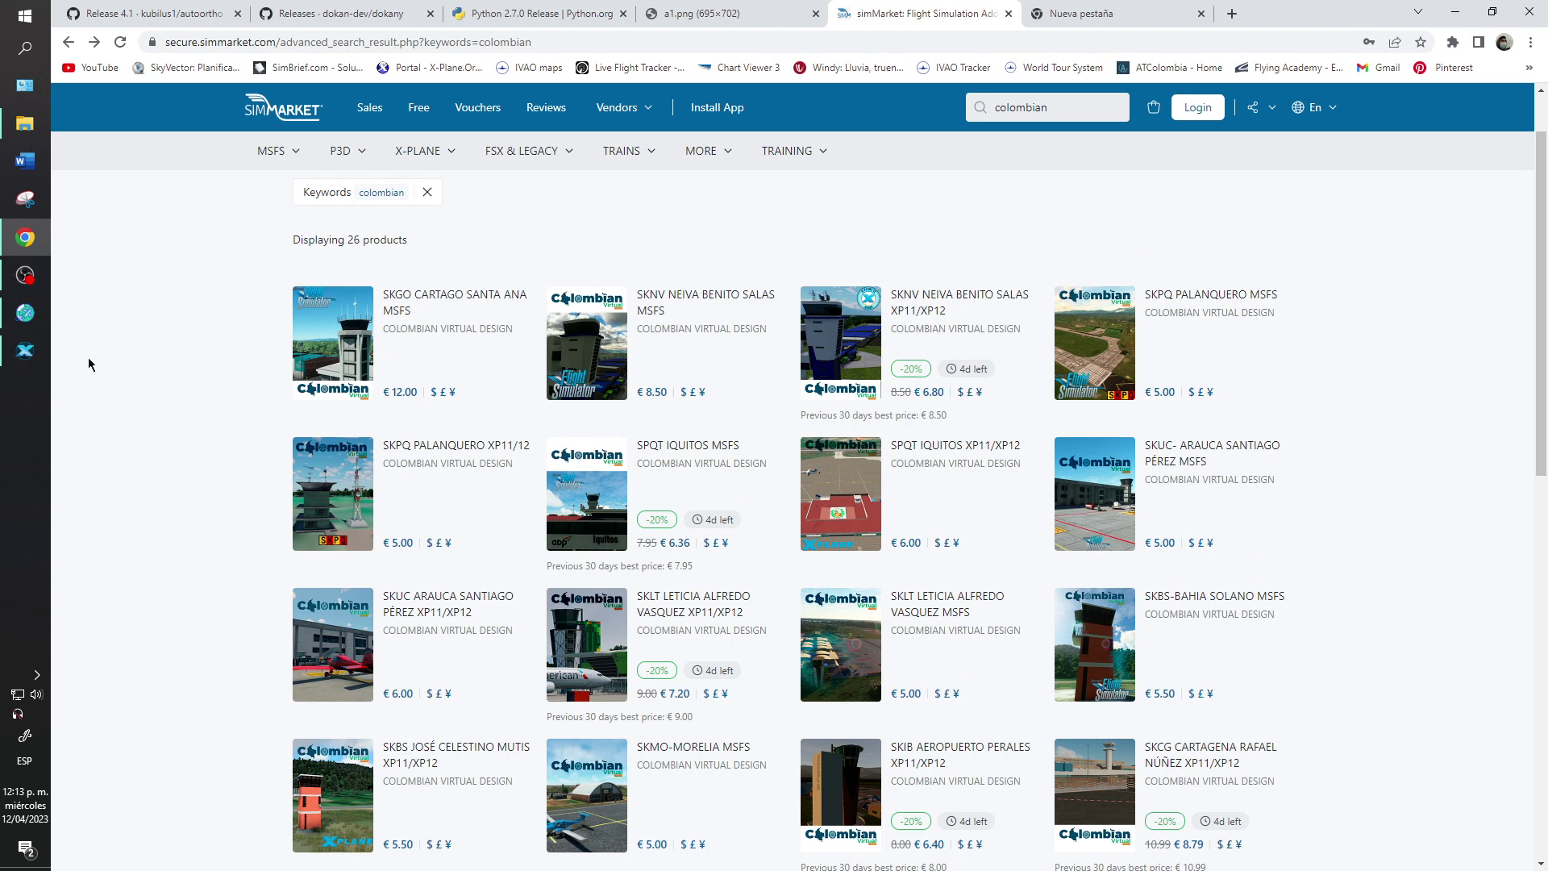
- Switch to the AutoOrtho console to view its tile streaming log
{"action": "left_click", "coordinate": [25, 313]}
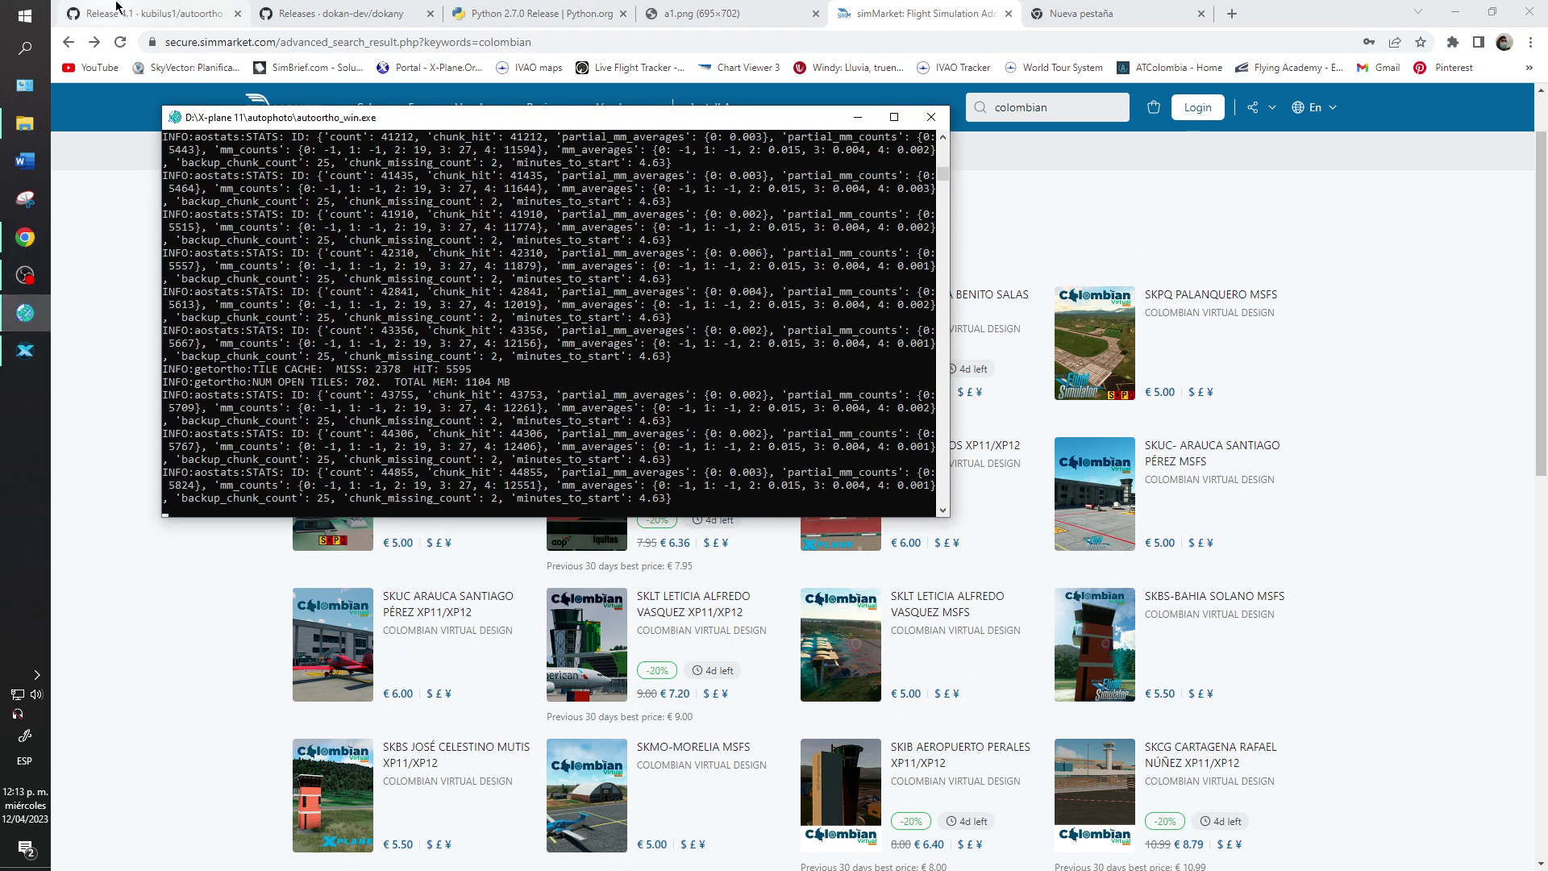